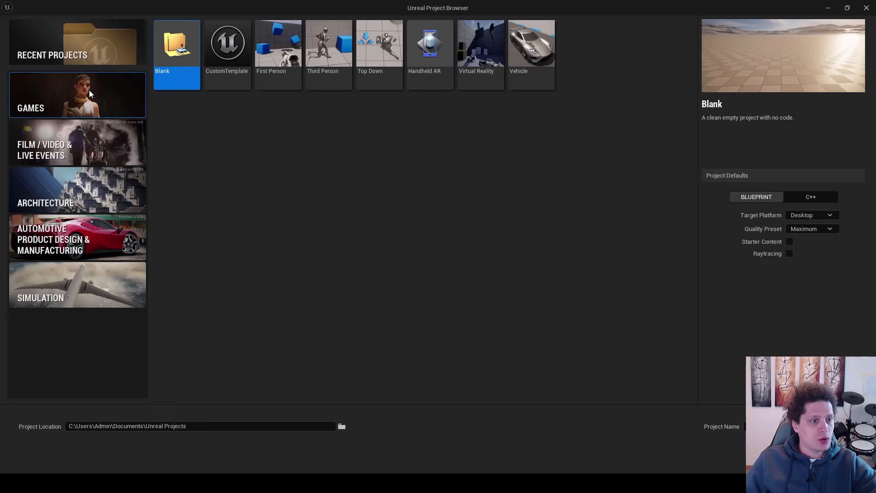
Step: Create a new project named Gate from the Third Person games template
click(329, 50)
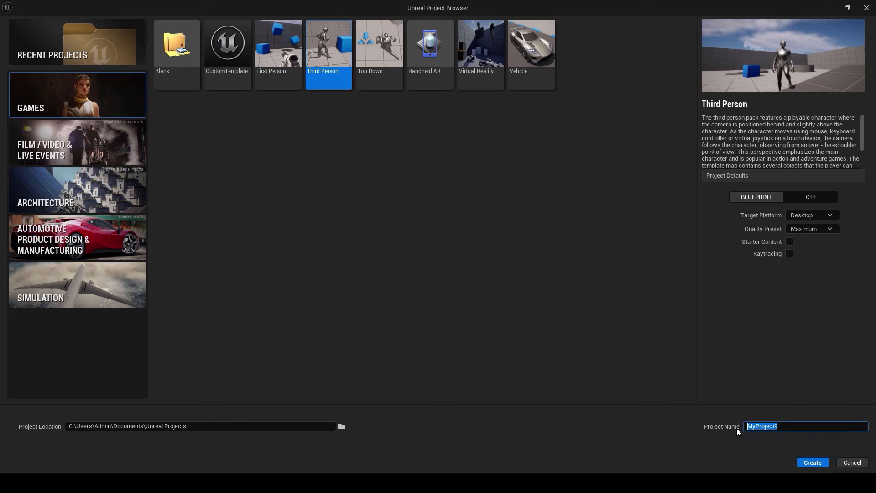
text(Gate)
click(813, 462)
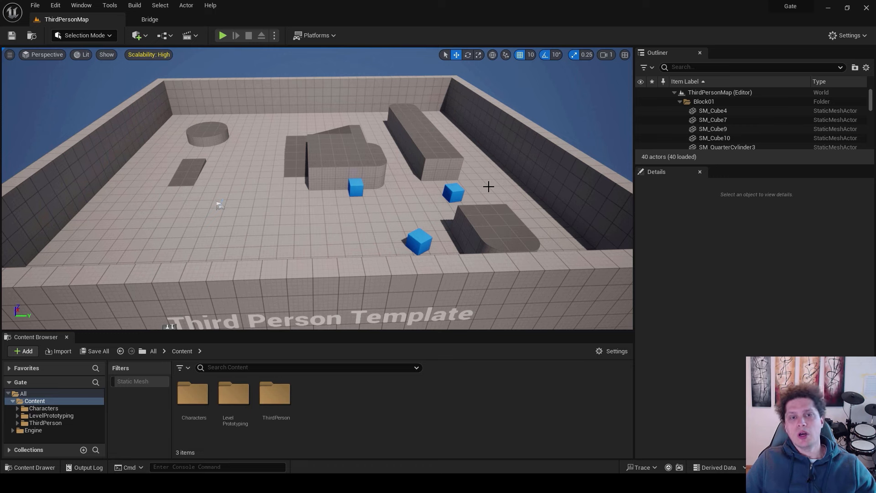
Step: Review the engine scalability settings without changing the quality level
click(849, 37)
mouse_move(782, 181)
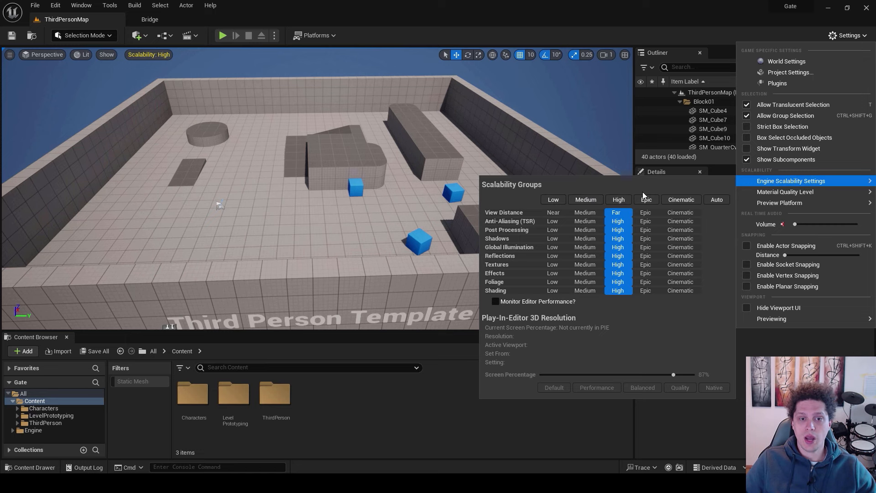
click(357, 105)
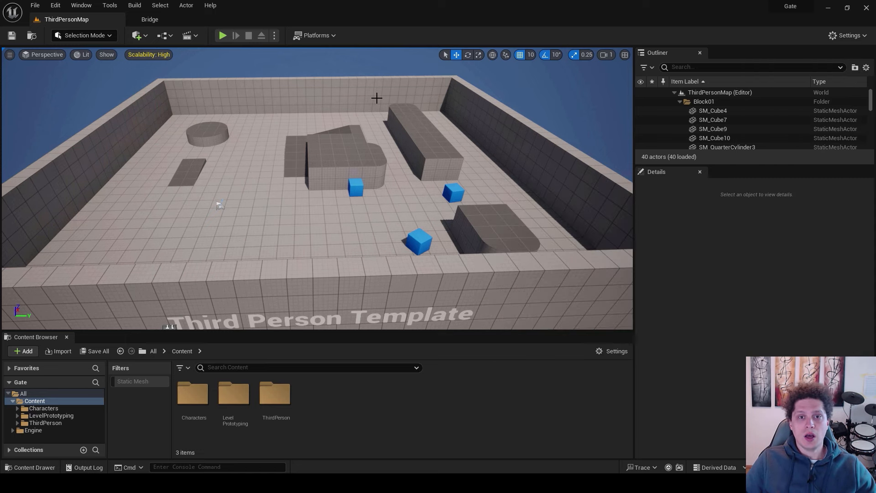
Step: Load the Default Editor Layout for the editor window
click(88, 6)
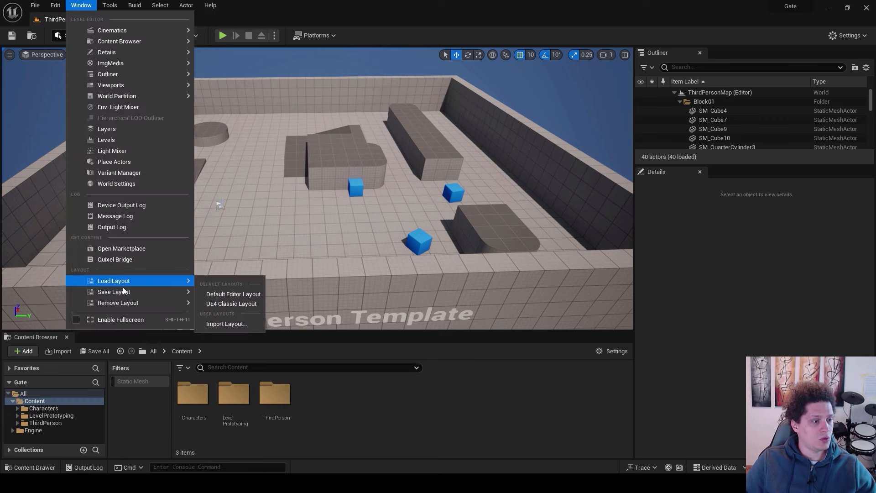
click(242, 294)
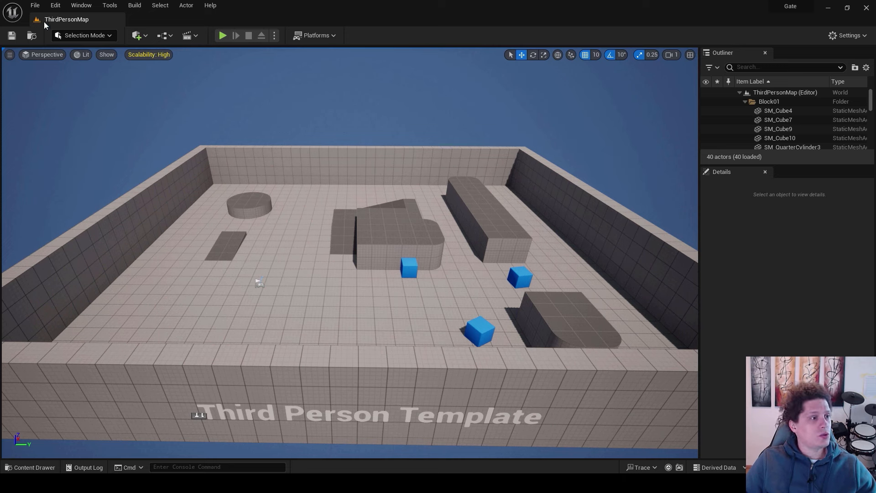
Step: Create a new level from the Basic template and delete its Floor mesh
click(36, 6)
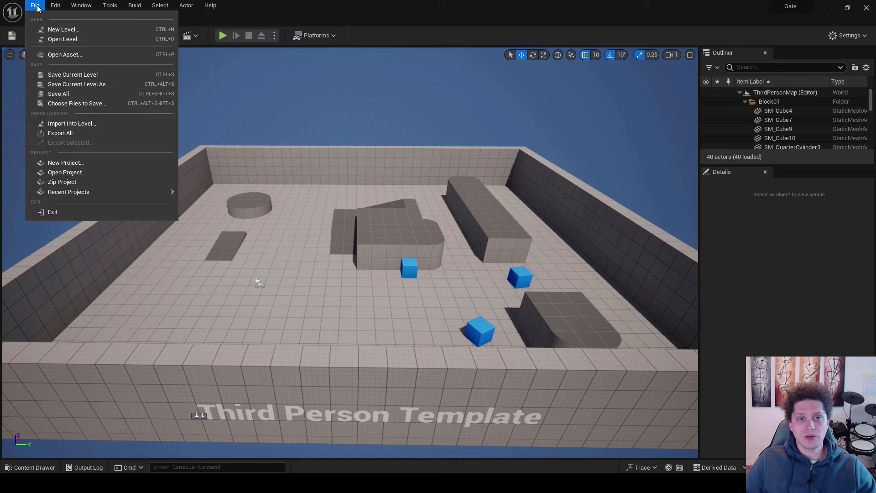
click(64, 29)
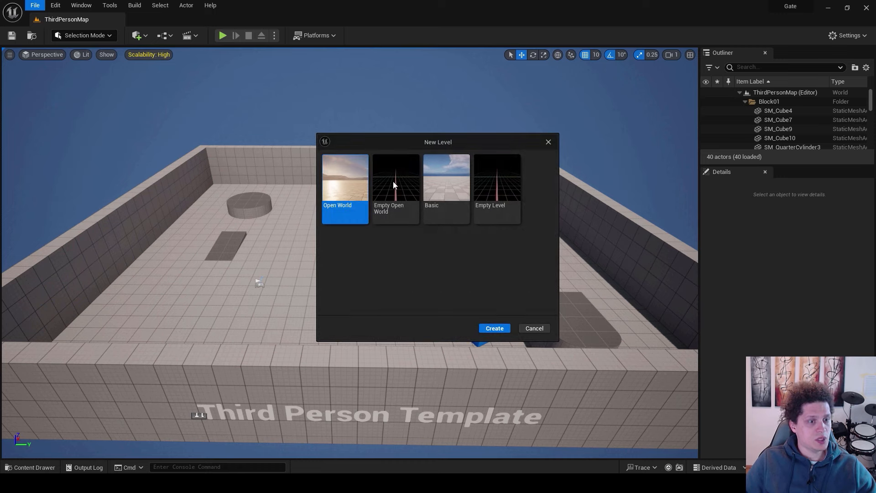
click(446, 174)
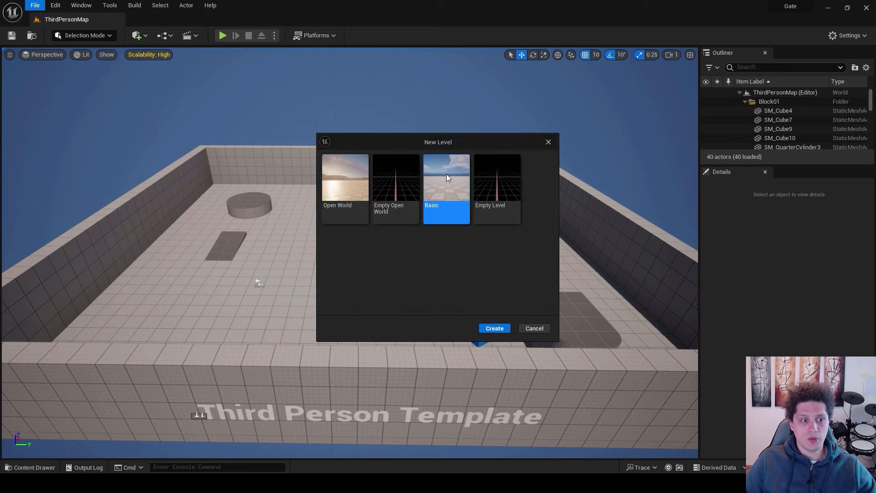
click(494, 328)
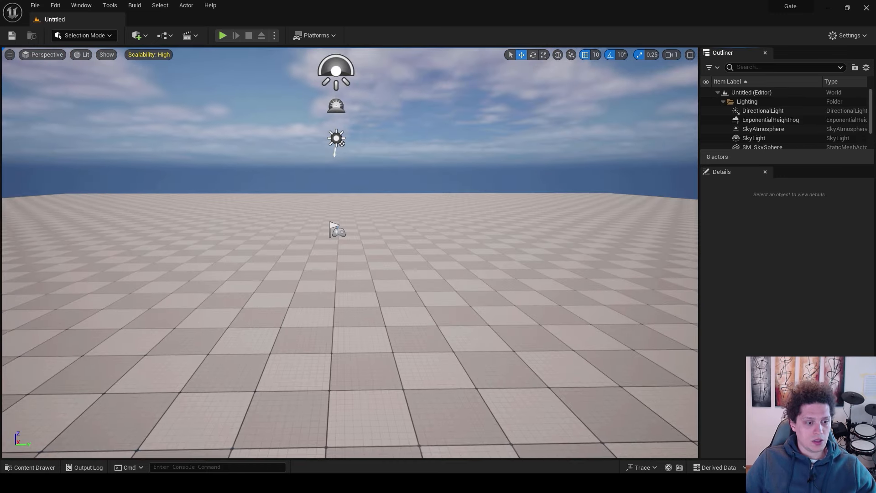
click(377, 294)
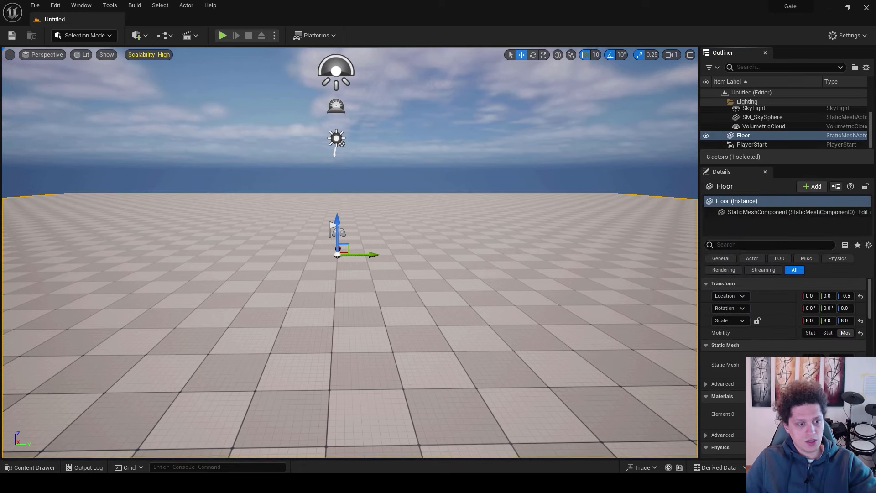
key(Delete)
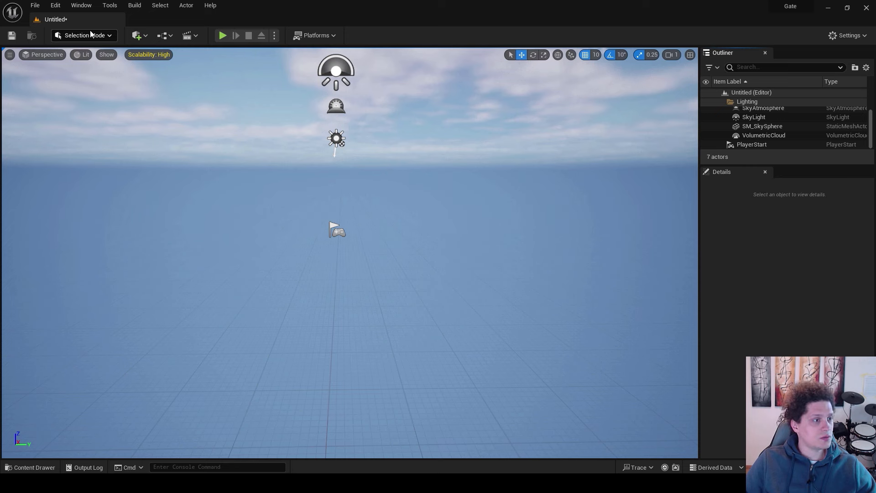
Step: Create a new landscape with the default 63×63 Quads section size and 8 × 8 components
click(109, 37)
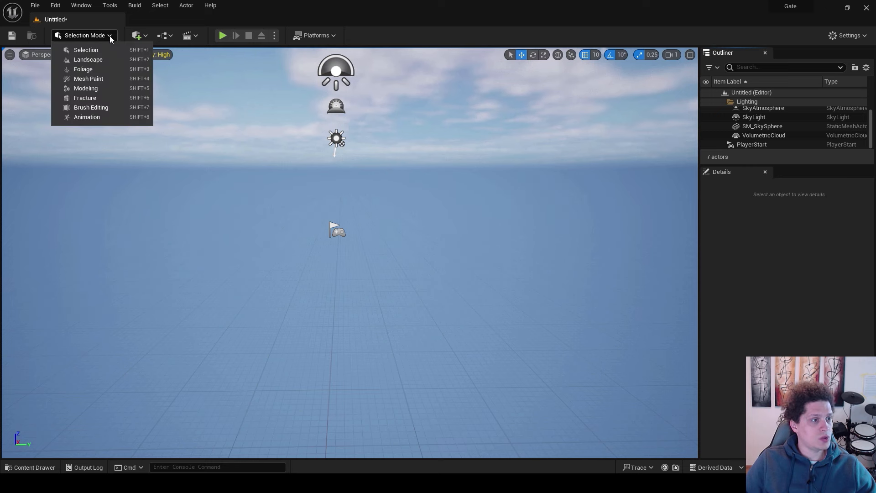
click(102, 60)
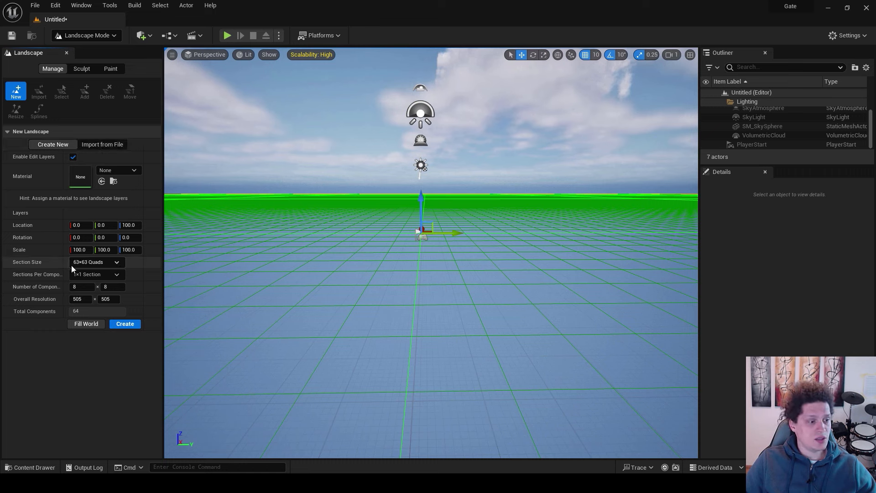
click(117, 262)
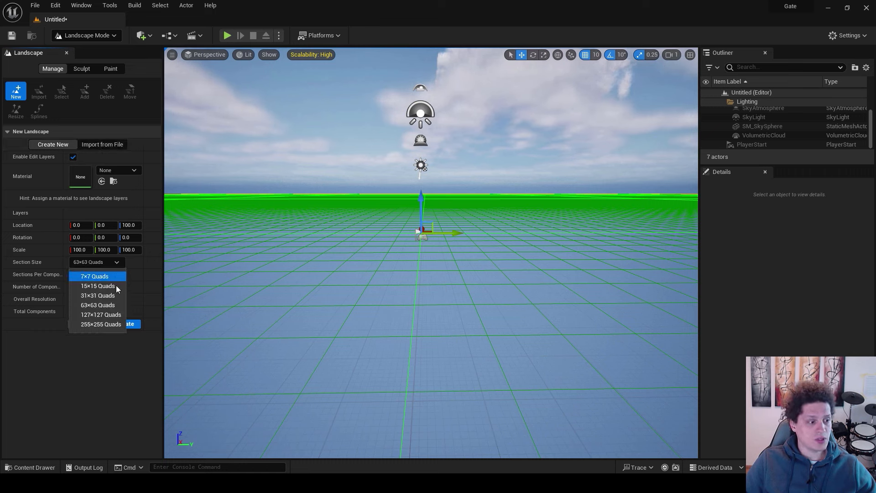
click(154, 271)
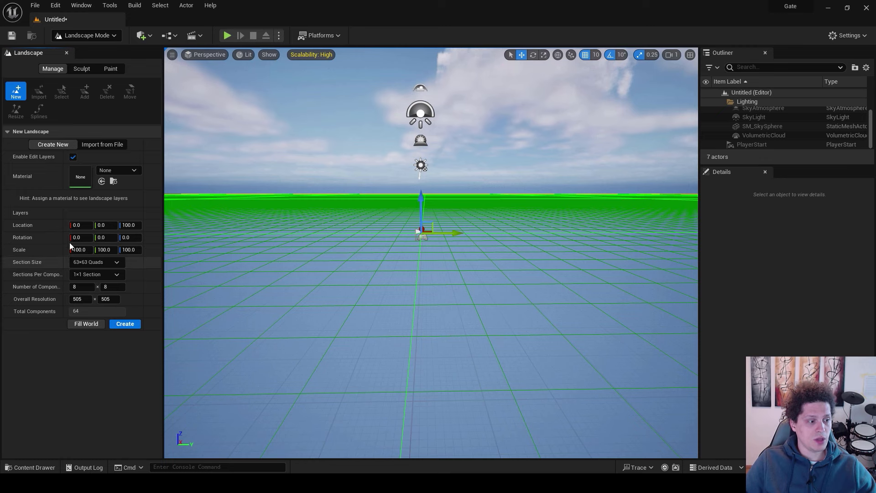
click(125, 324)
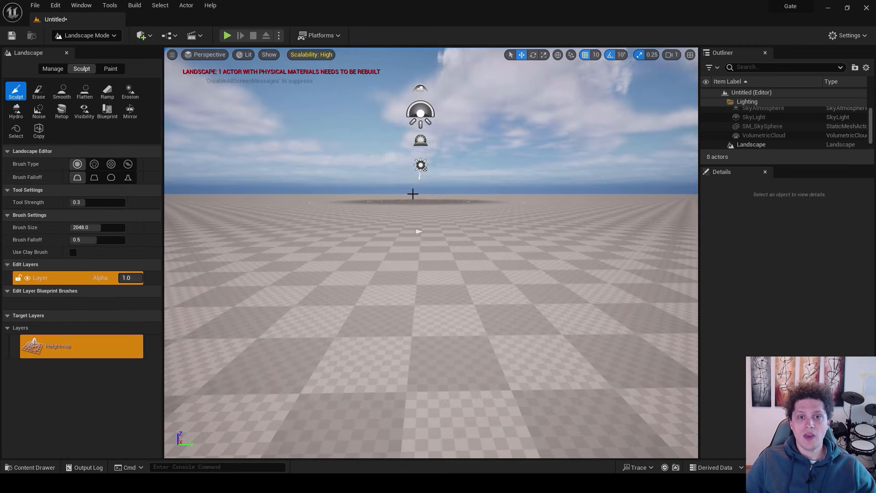
Step: Practise flying the camera around the level in all directions at different speeds, and focus the view on the blue cube
right_drag(395, 195, 441, 194)
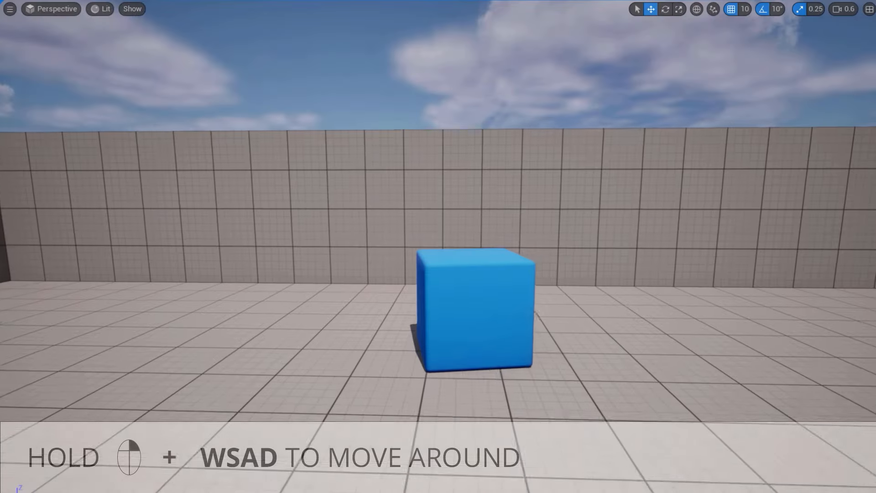
key(w)
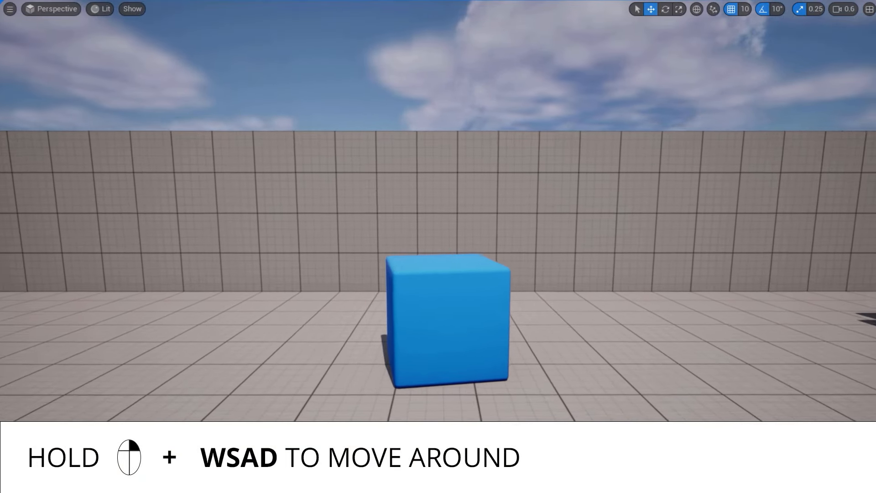
key(s)
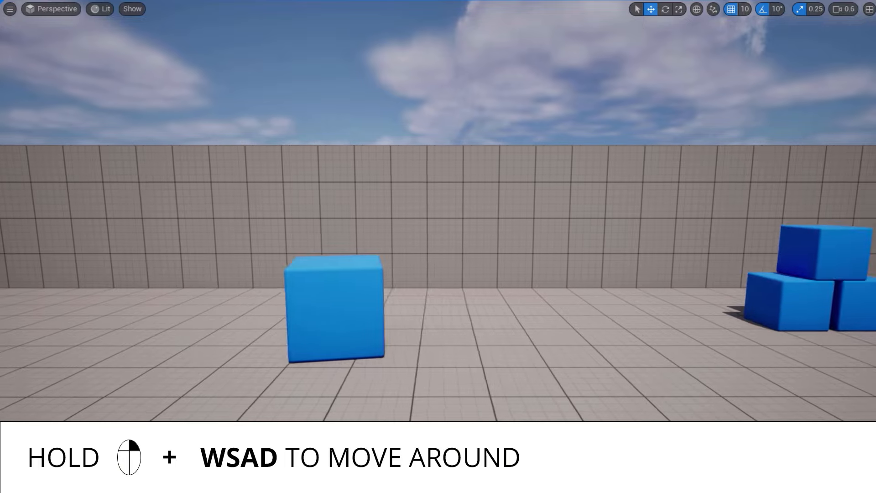
key(d)
key(a)
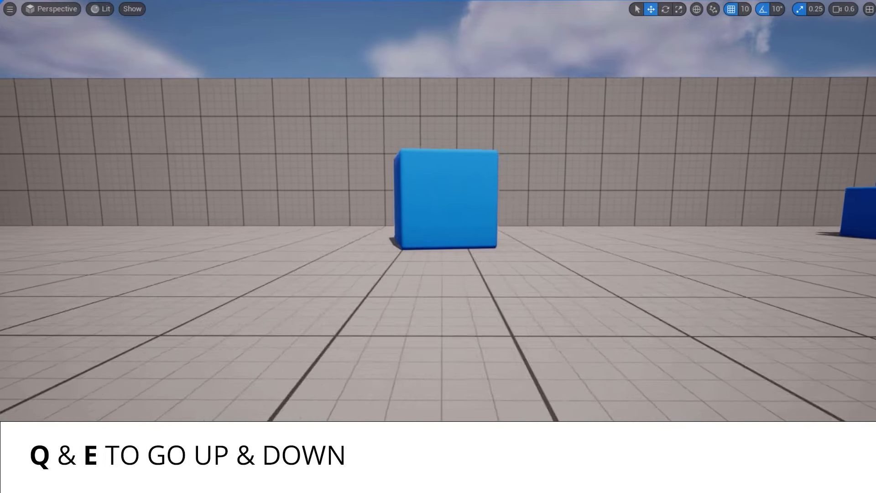
key(a)
key(e)
key(q)
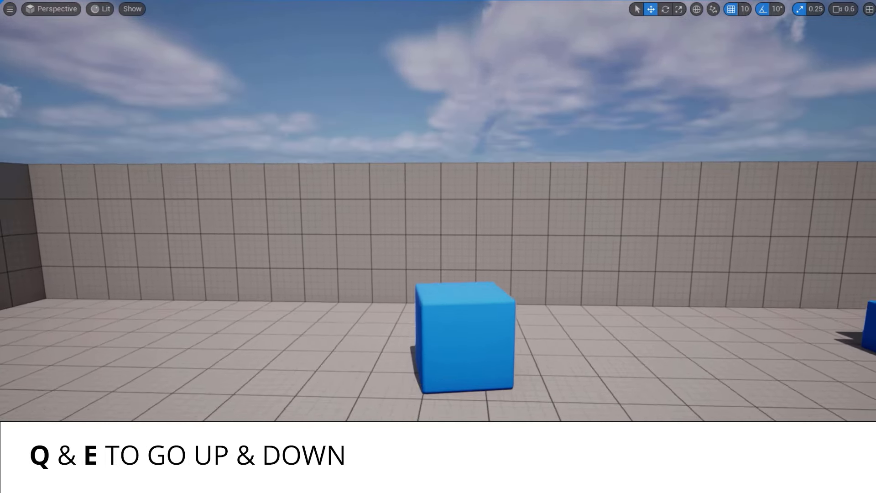
key(e)
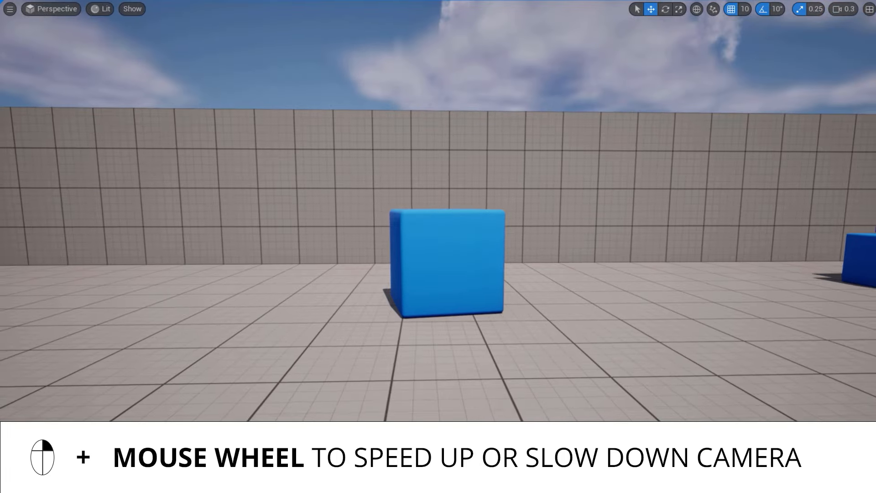
key(s)
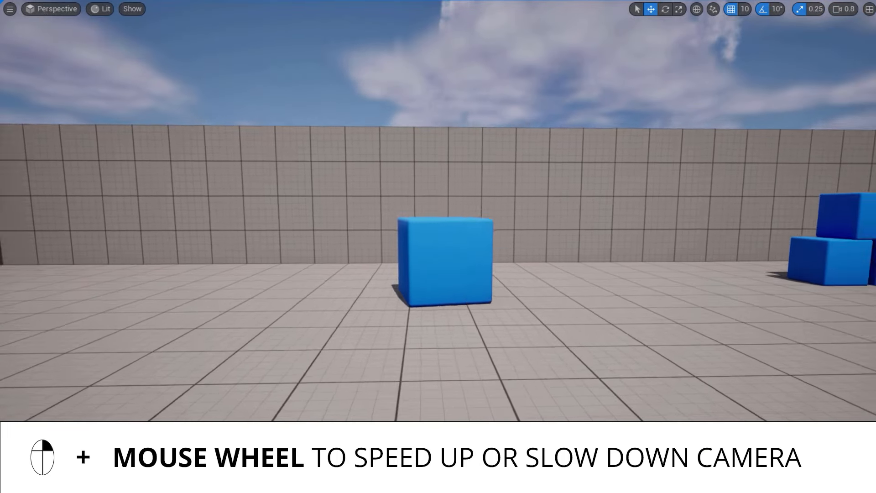
key(s)
key(s)
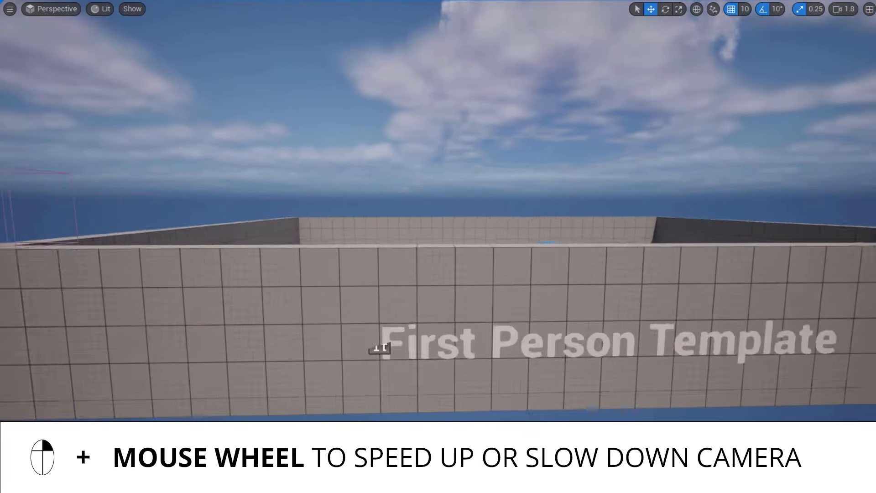
key(e)
scroll(438, 210, up, 1)
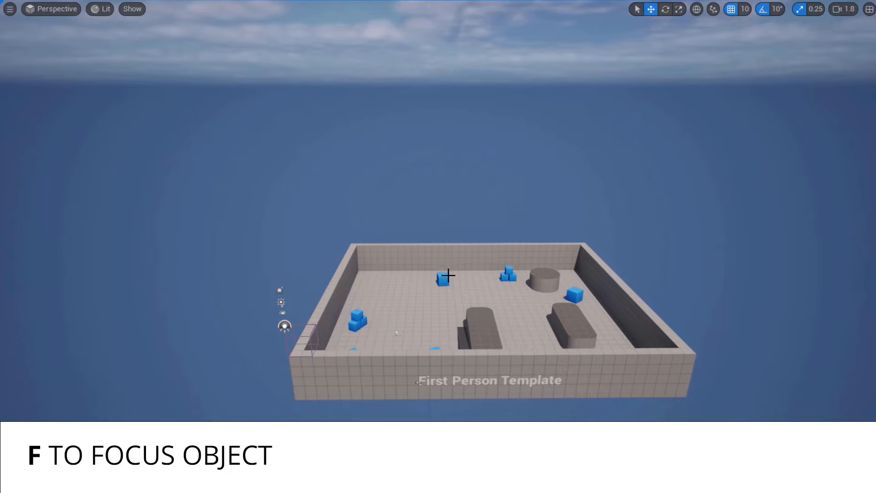
key(f)
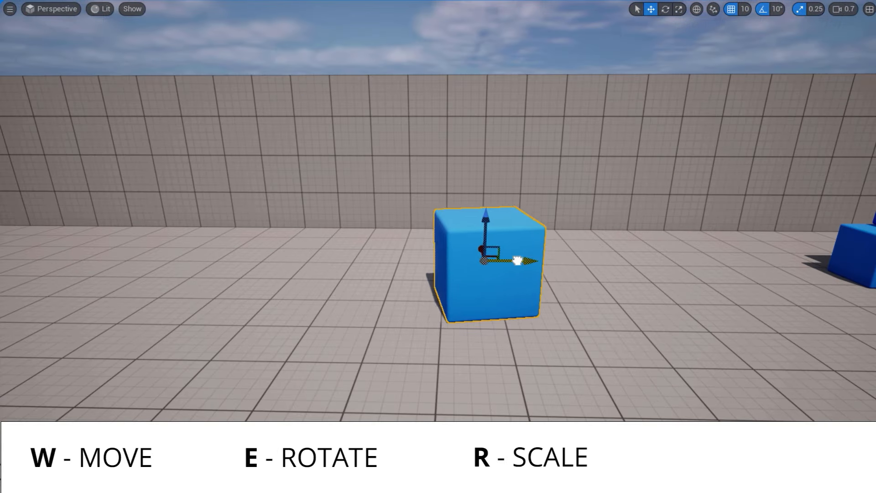
Step: Transform the blue cube with the Move, Rotate and Scale gizmos, sliding it sideways, tilting it and resizing it
drag(517, 261, 581, 262)
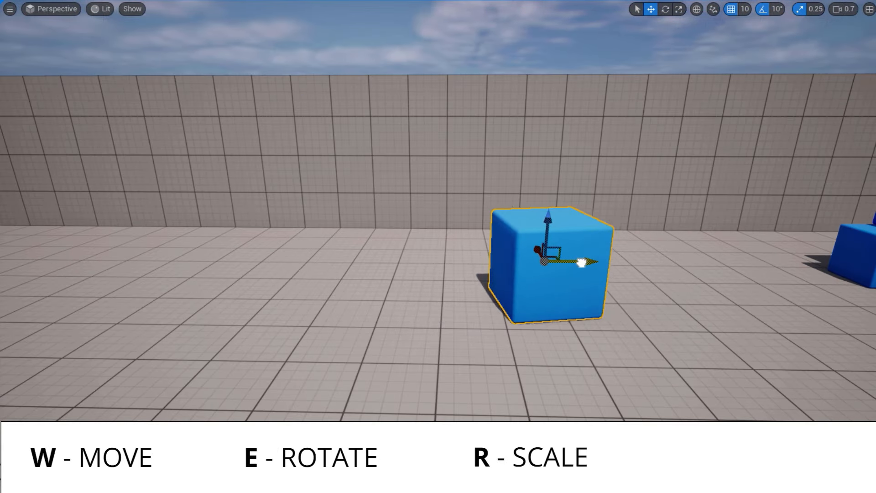
drag(507, 260, 456, 243)
key(e)
drag(426, 199, 506, 247)
key(r)
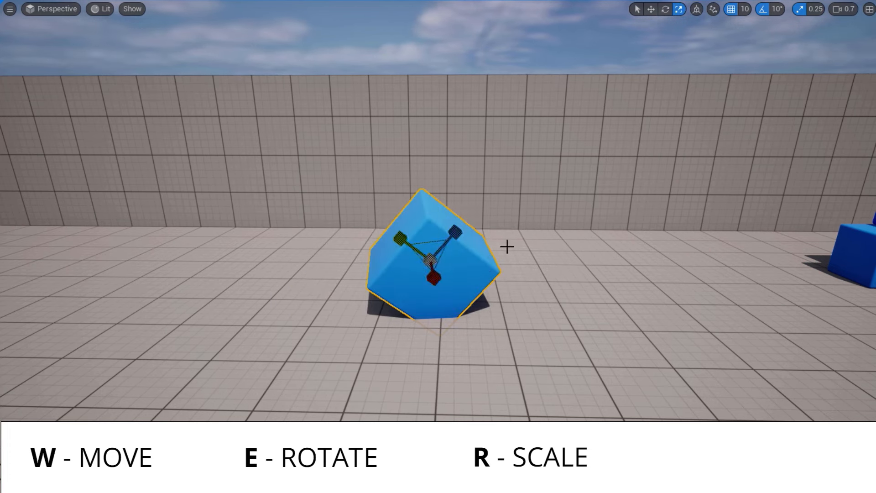
mouse_move(427, 261)
mouse_down()
mouse_move(479, 235)
mouse_move(435, 256)
mouse_up()
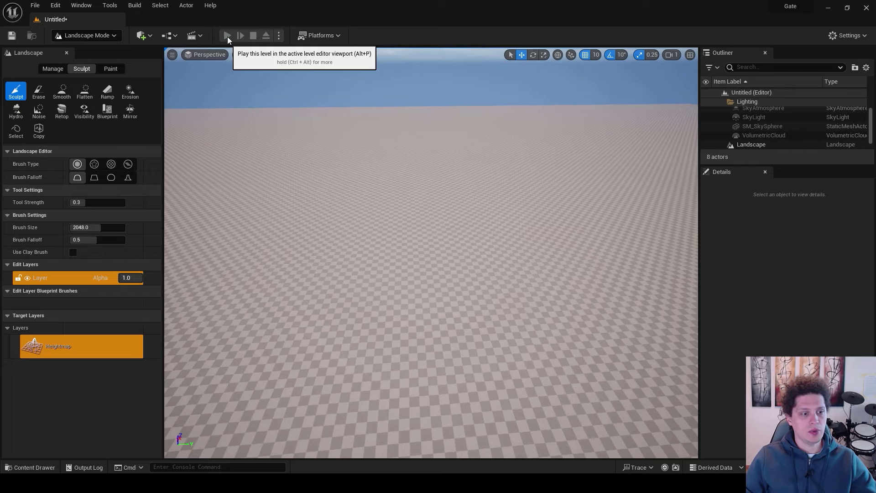
Step: Play-test the landscape level in the viewport and end the session
click(227, 35)
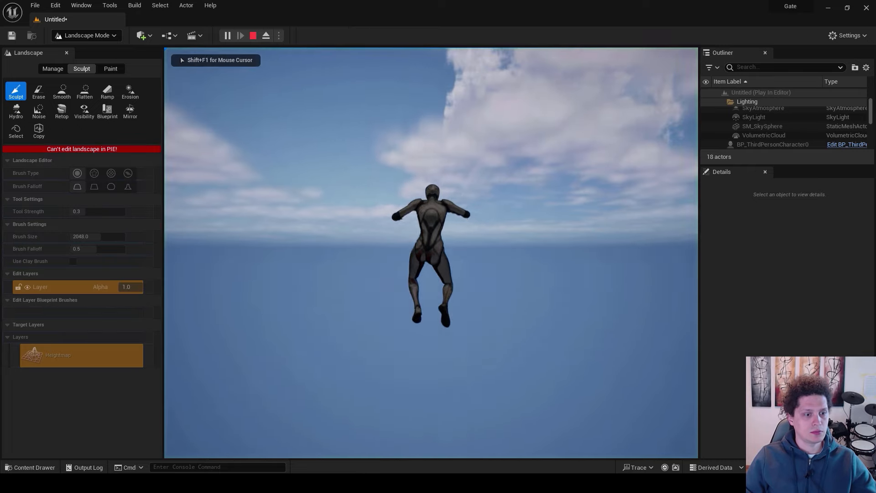
key(Escape)
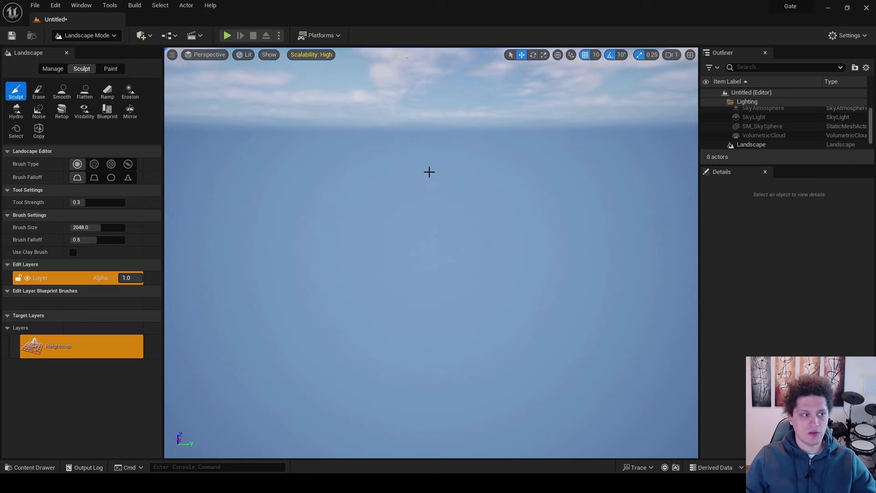
Step: Switch the editor to Selection mode and raise the PlayerStart above the landscape to a Z location of 192
click(114, 36)
click(101, 48)
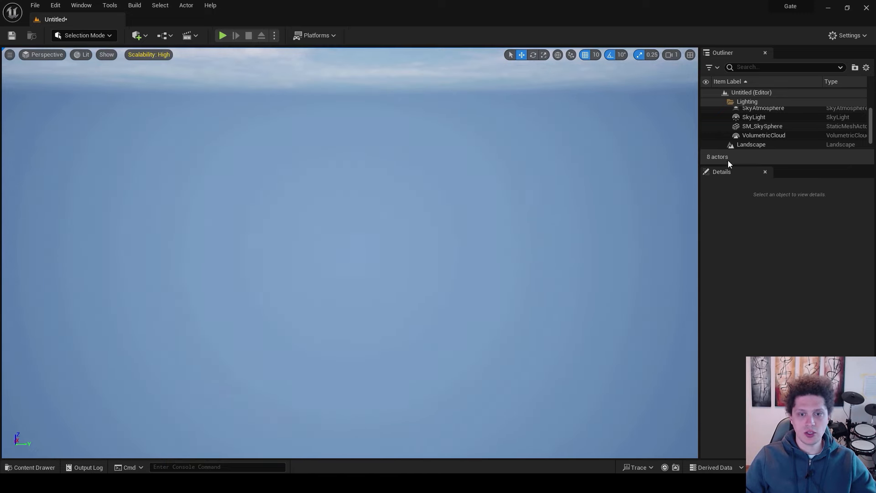
click(740, 146)
key(f)
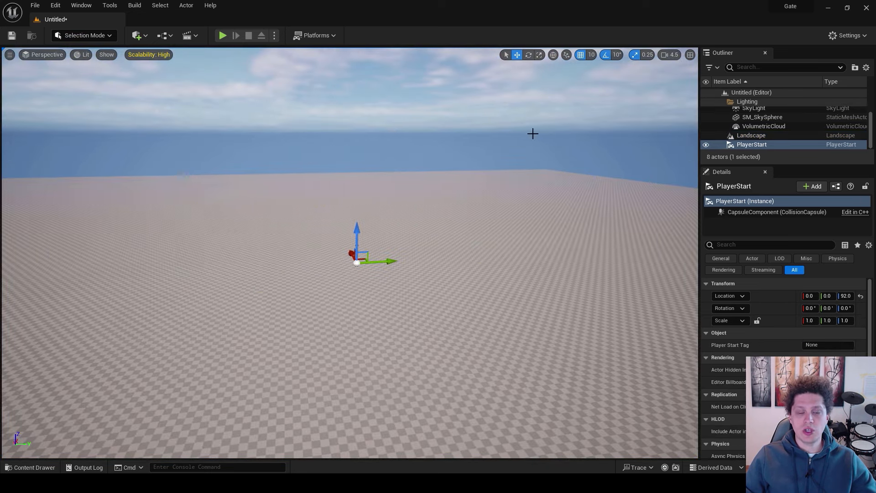
click(755, 145)
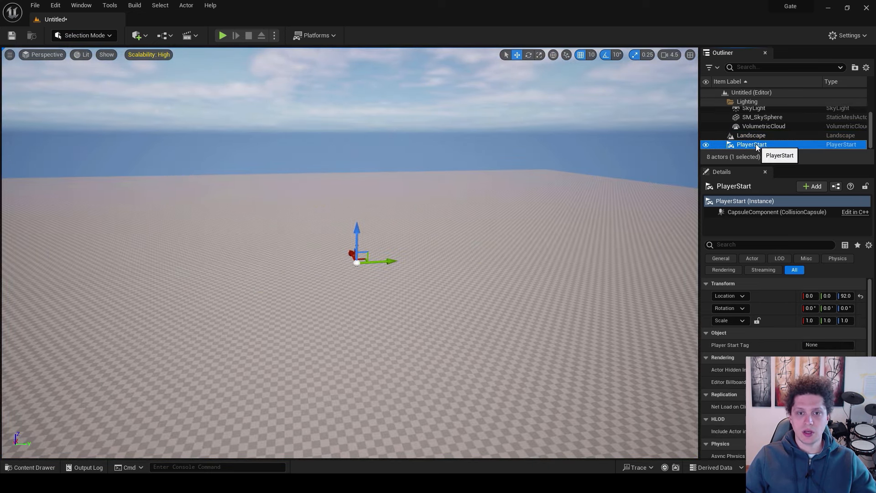
key(f)
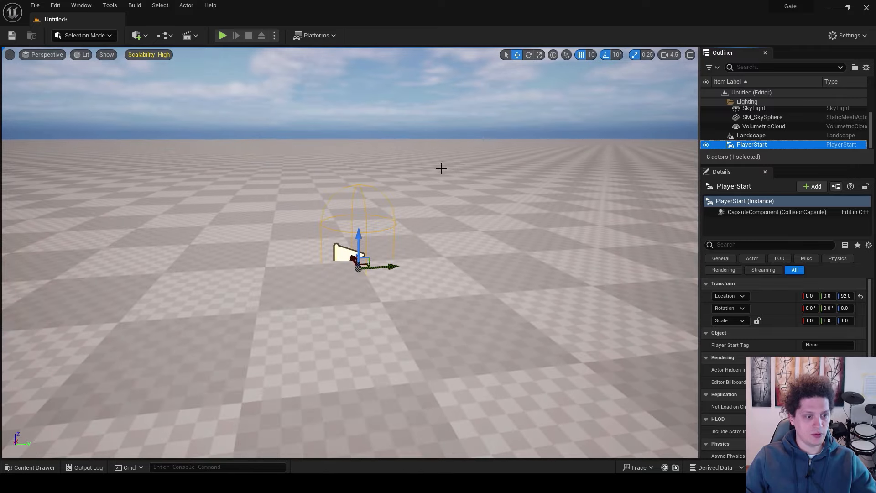
drag(358, 238, 361, 136)
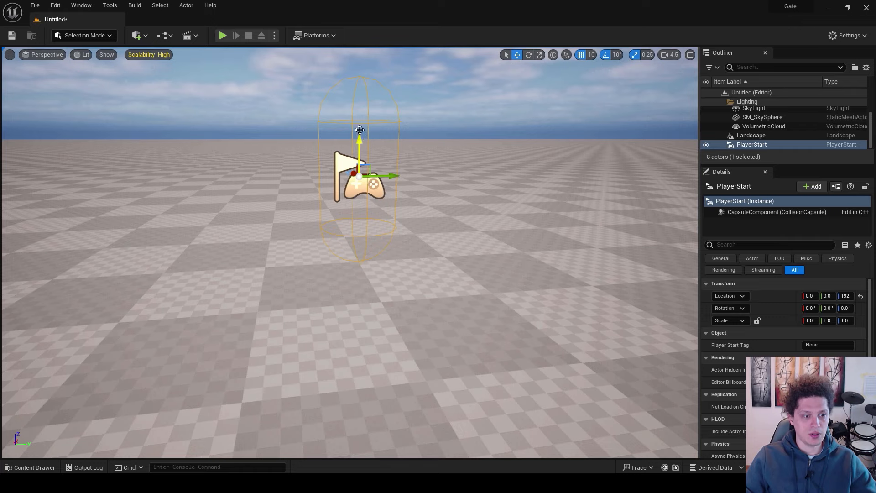
Step: Play-test the level with the raised player start, walking the character across the flat landscape, and end the session
click(222, 35)
key(w)
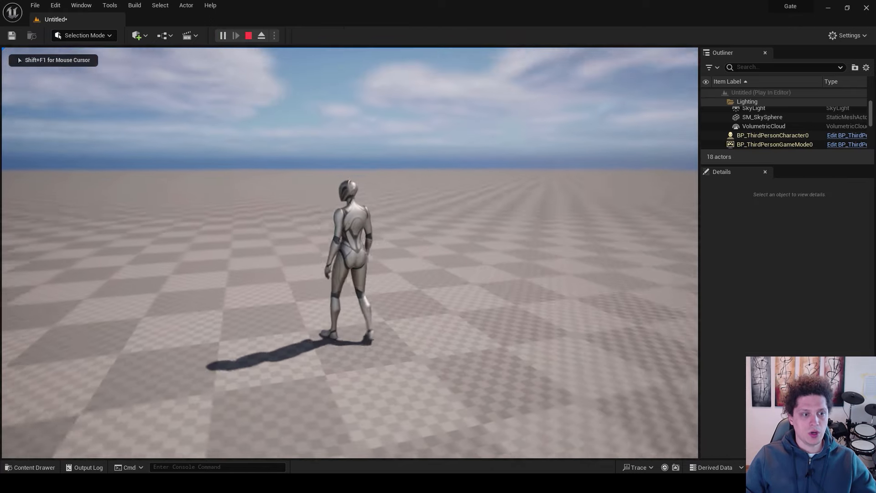
key(d)
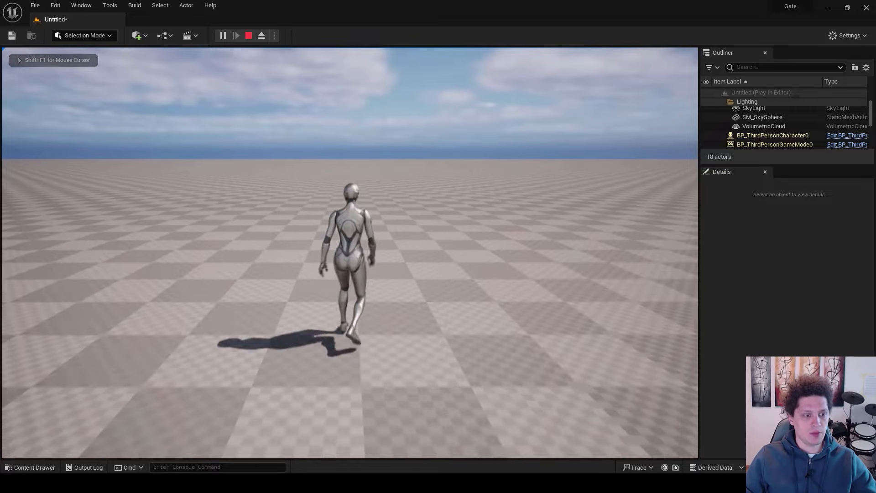
key(Escape)
Step: Switch the editor to Landscape mode
click(85, 35)
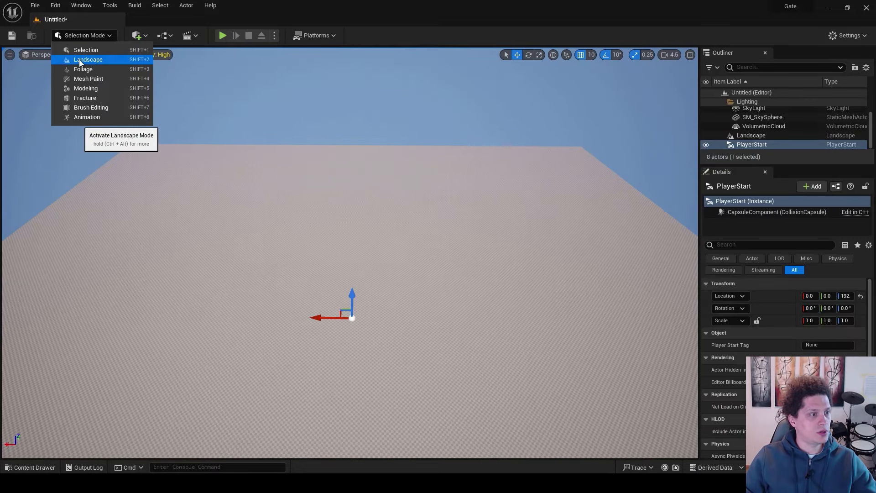
click(80, 62)
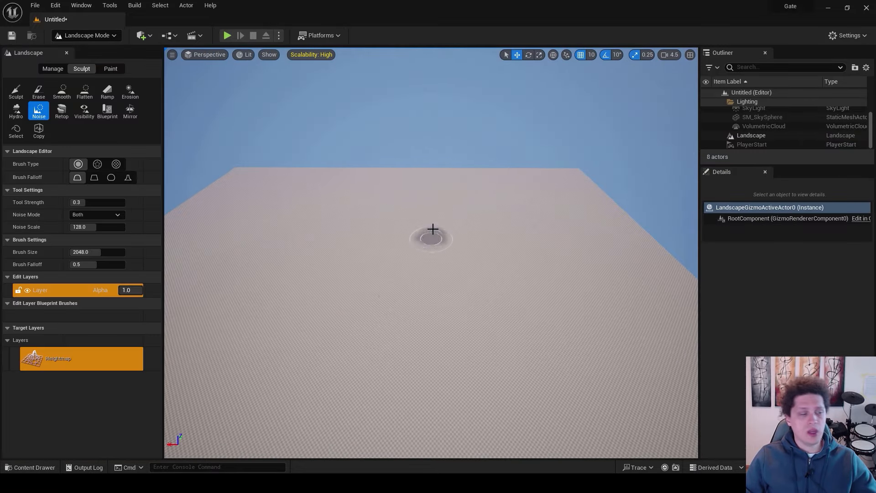
Step: Try raising the terrain with the Sculpt tool at its default brush settings and undo the stroke
click(16, 91)
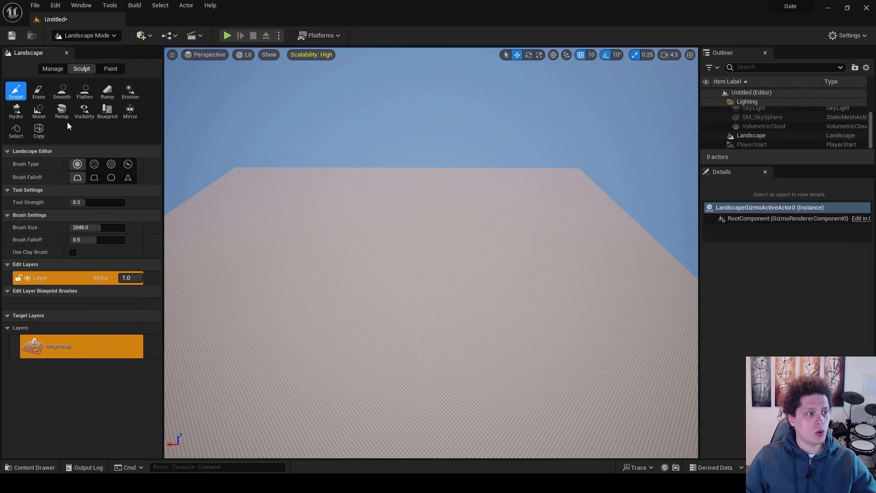
drag(347, 215, 417, 231)
key(w)
mouse_move(417, 231)
right_down()
mouse_move(406, 196)
mouse_move(407, 241)
mouse_move(427, 246)
mouse_move(438, 230)
mouse_move(438, 242)
right_up()
key(s)
key(ctrl+z)
key(w)
Step: Choose the Noise sculpting tool with a tool strength of 0.34 and a brush size of 8192
click(39, 113)
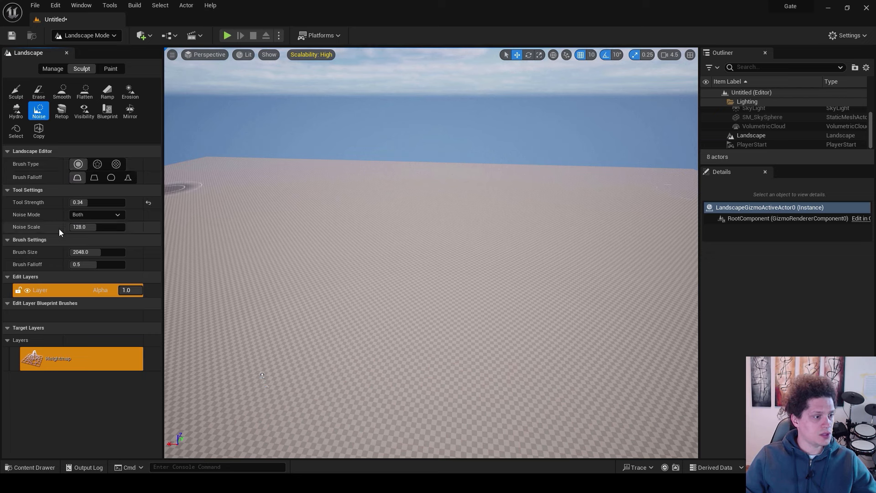
drag(110, 252, 125, 252)
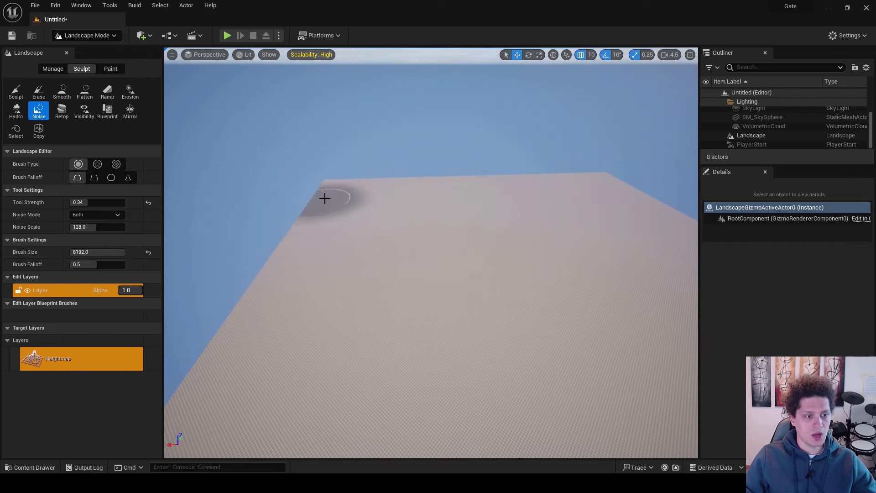
Step: Try painting noise hills across the landscape with the large brush at 0.34 strength and undo the stroke
mouse_move(325, 198)
mouse_down()
mouse_move(607, 206)
mouse_move(395, 231)
mouse_move(620, 292)
mouse_move(396, 295)
mouse_up()
mouse_move(395, 295)
right_down()
mouse_move(502, 320)
mouse_move(393, 284)
right_up()
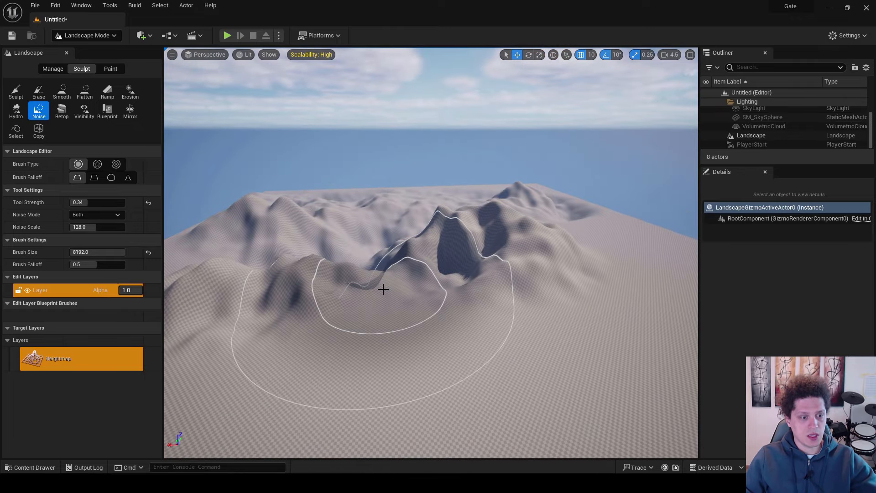
key(ctrl+z)
Step: Set the Noise tool strength to 0.124 and paint gentle hills over the landscape
drag(88, 202, 90, 202)
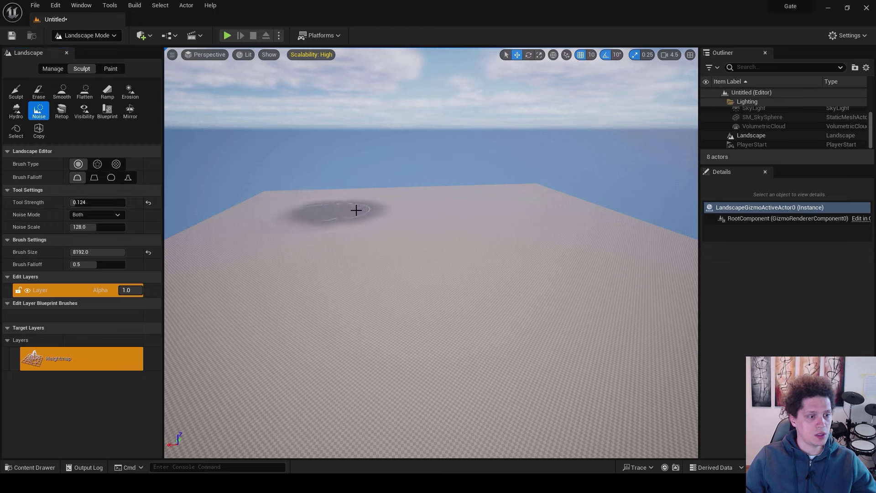
mouse_move(356, 209)
mouse_down()
mouse_move(300, 235)
mouse_move(547, 288)
mouse_move(372, 265)
mouse_move(395, 191)
mouse_move(335, 197)
mouse_move(456, 212)
mouse_move(591, 248)
mouse_move(534, 251)
mouse_move(441, 299)
mouse_up()
key(s)
right_drag(441, 299, 440, 343)
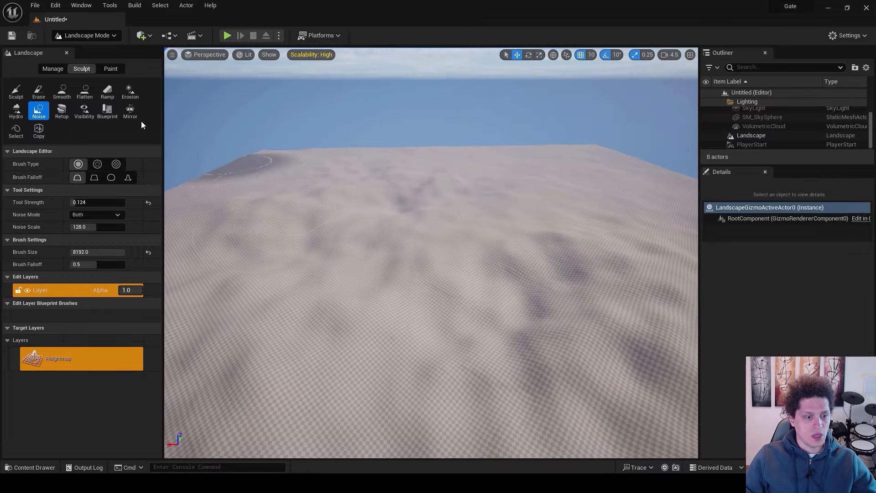
Step: Return to Selection mode and play-test the level by walking the character over the new hills, ending the session
click(84, 36)
click(80, 49)
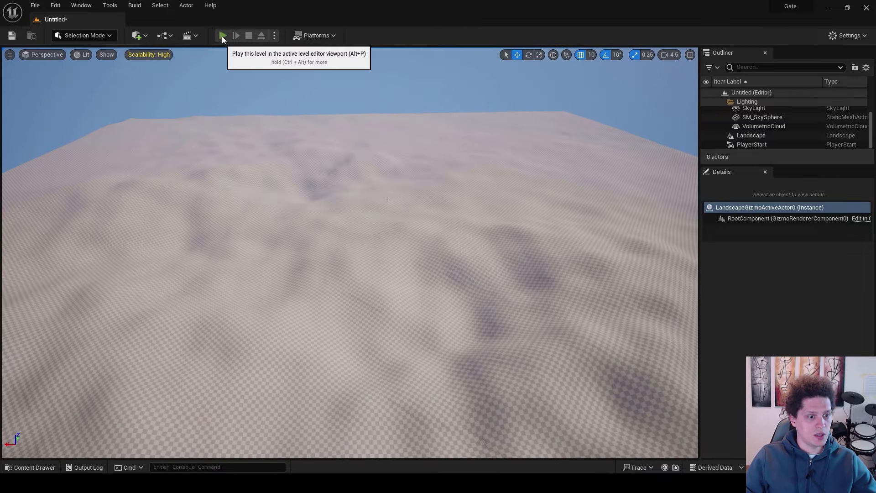
click(222, 36)
key(w)
key(w)
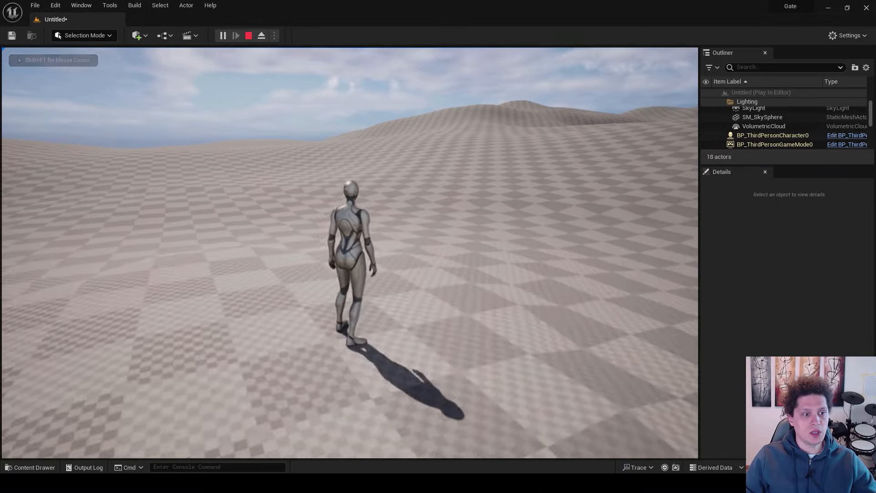
key(Escape)
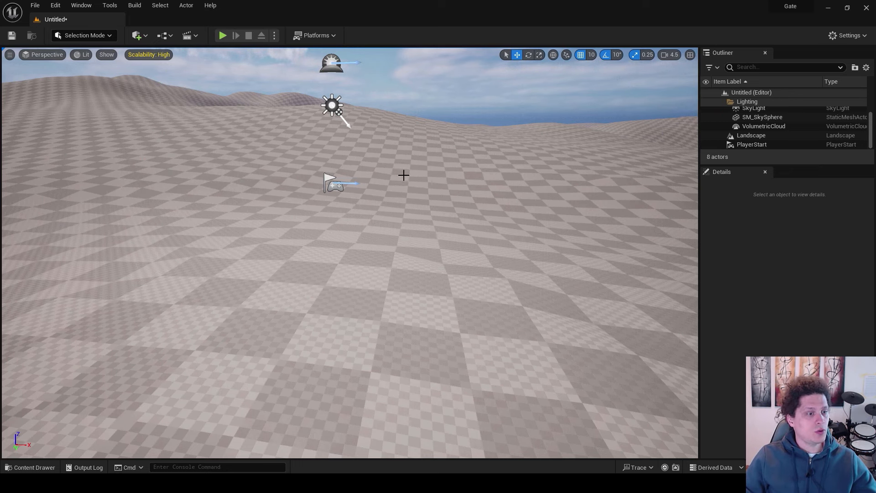
right_drag(455, 164, 448, 156)
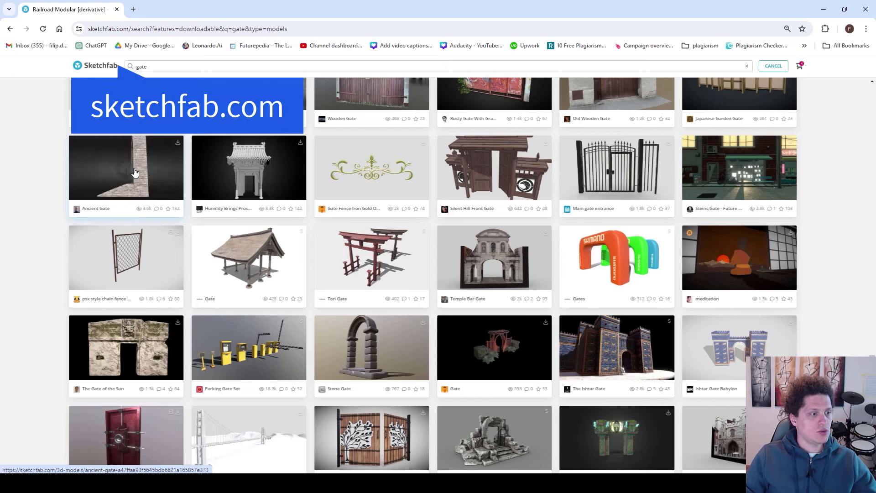
Step: In the browser on Sketchfab, download the Ancient Gate model in glTF format, saving ancient_gate.zip to the Desktop
click(135, 172)
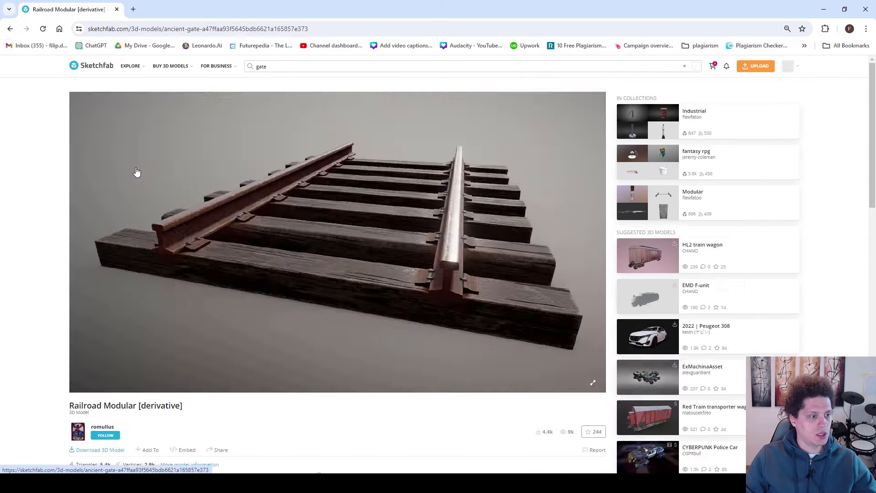
scroll(96, 330, down, 3)
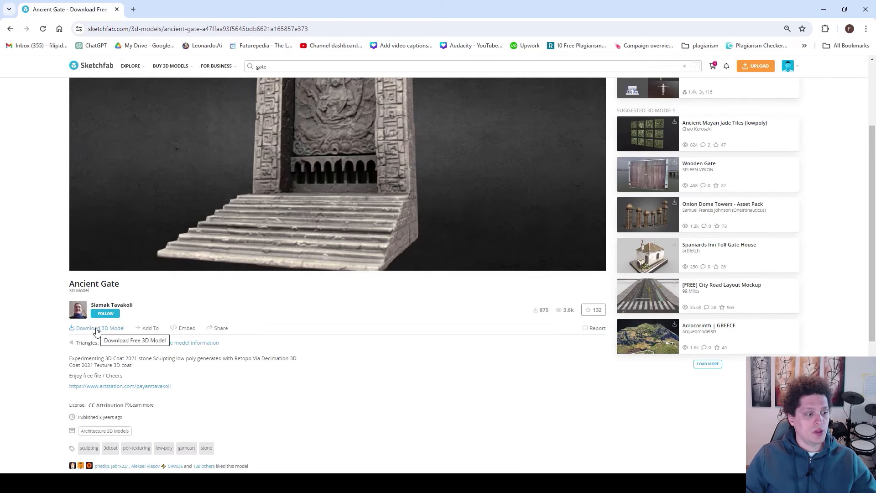
click(96, 329)
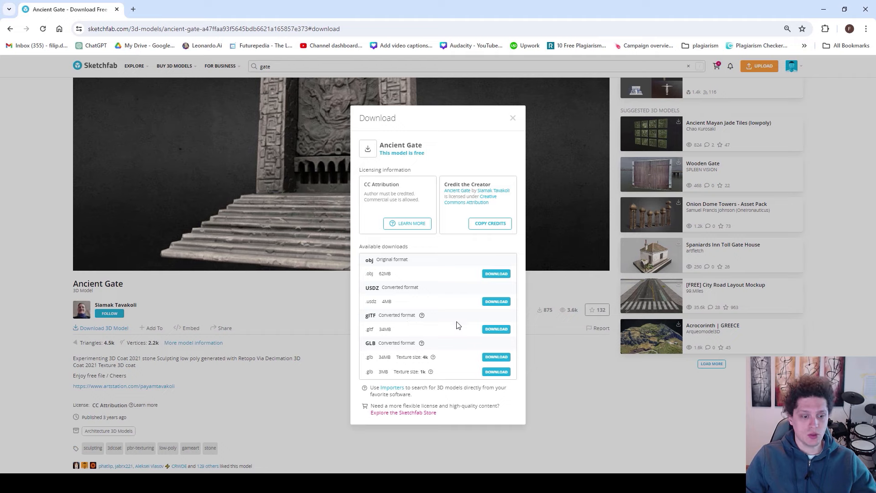
click(496, 329)
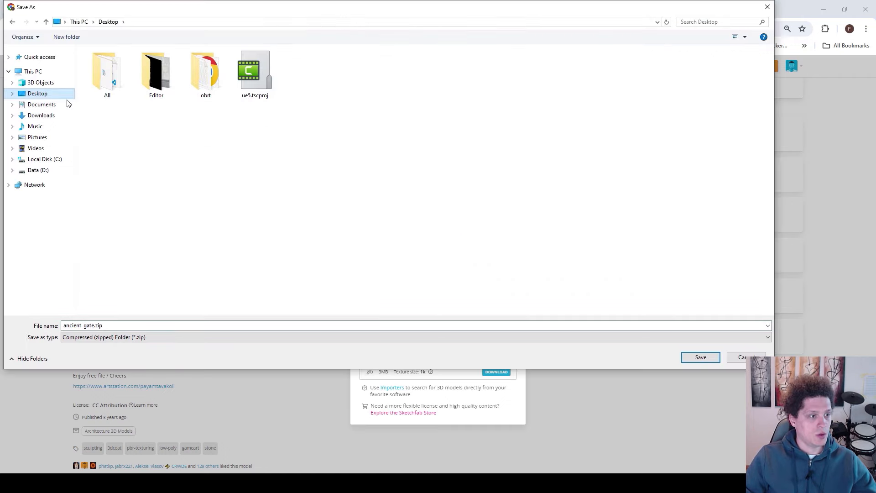
click(710, 356)
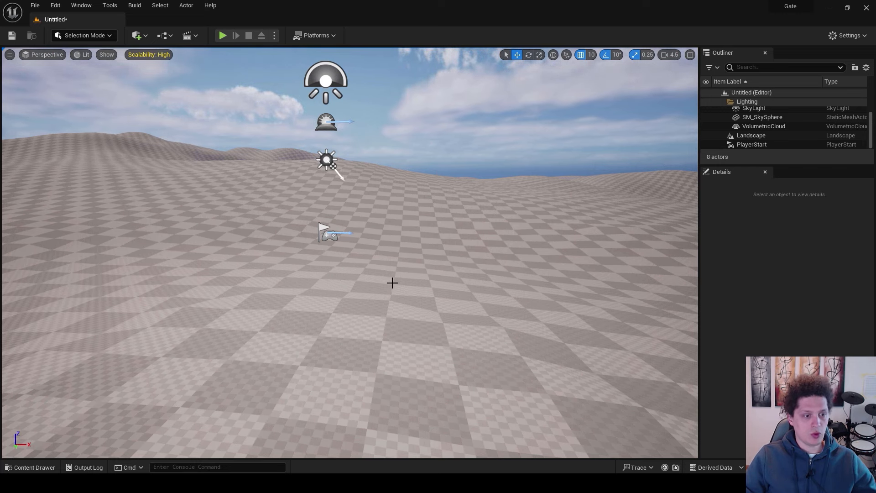
Step: In Unreal Editor, open the Content Drawer and dock it in the layout
key(ctrl+space)
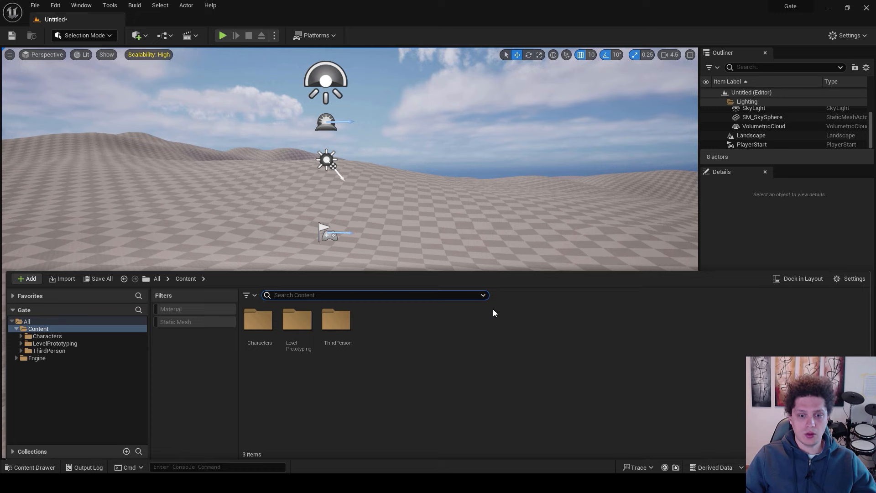
click(787, 280)
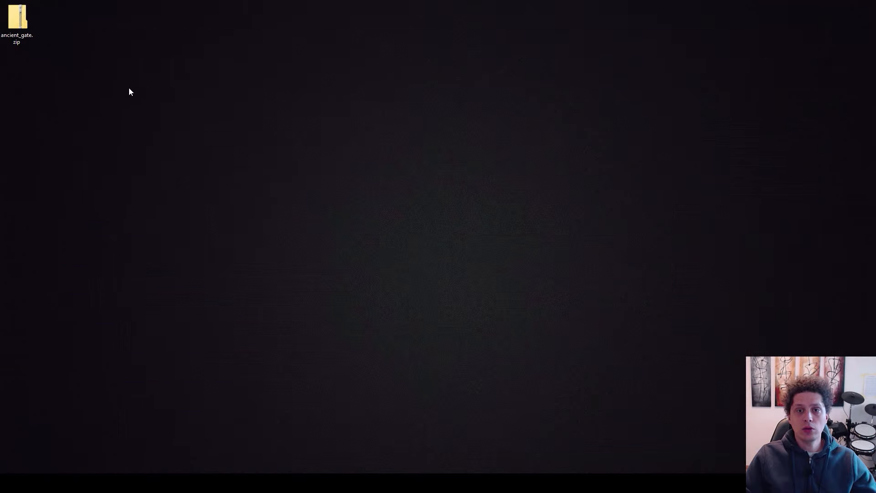
Step: On the desktop, extract ancient_gate.zip with 7-Zip into its own ancient_gate folder
right_click(16, 21)
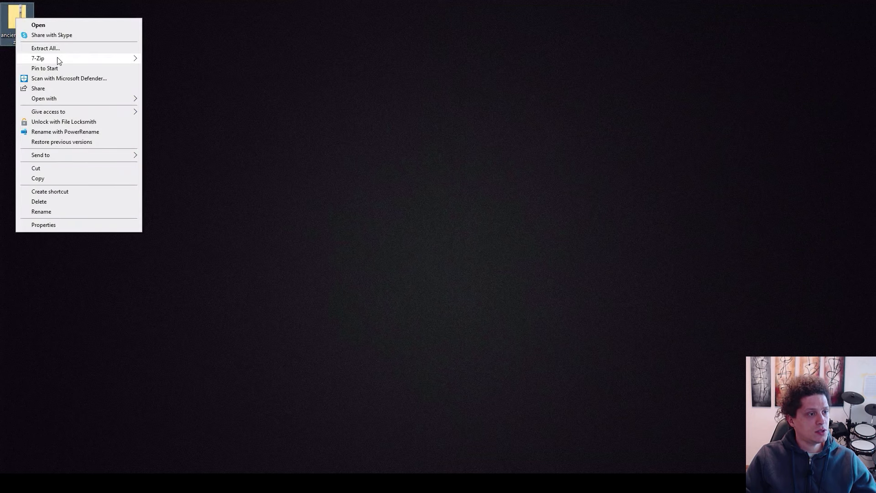
mouse_move(56, 59)
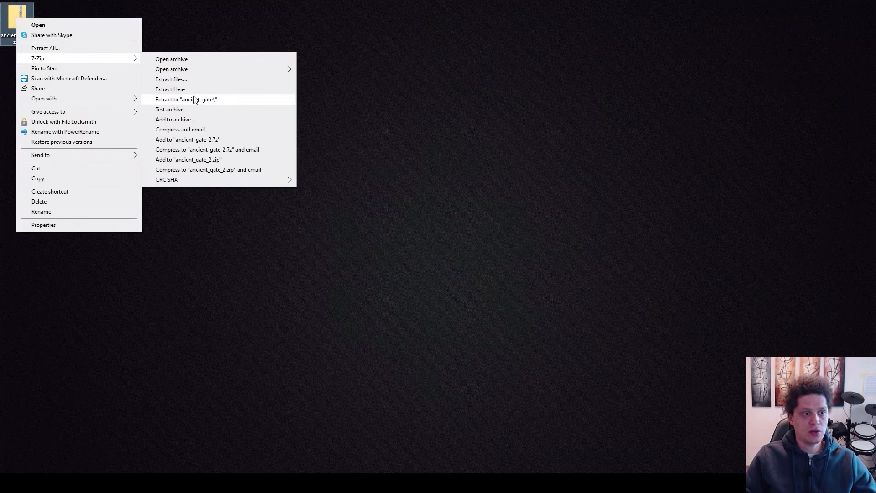
click(210, 100)
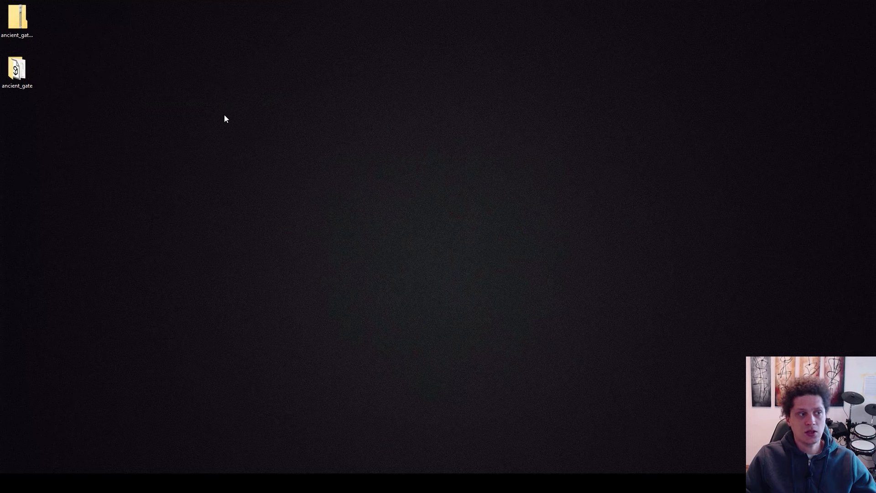
Step: Import the extracted ancient_gate folder into the Content folder of the Unreal project with the offered glTF pipeline settings
drag(17, 68, 359, 368)
key(alt+Tab)
key(alt+Tab)
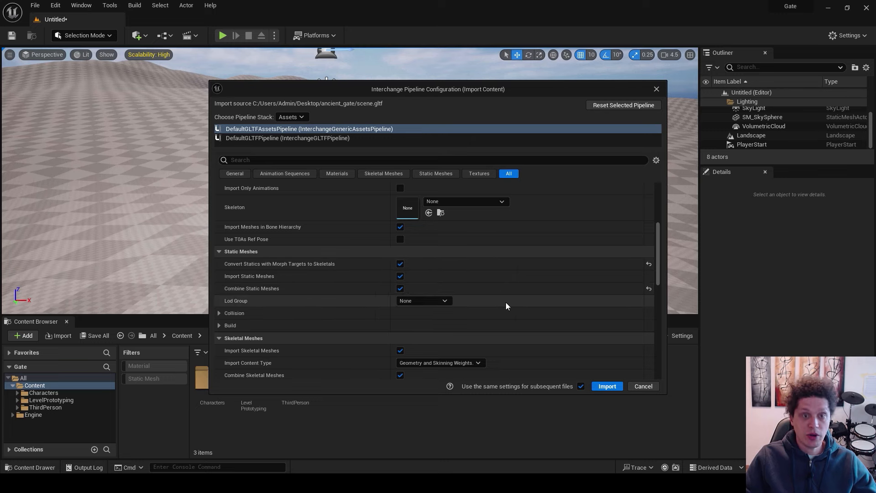
click(607, 386)
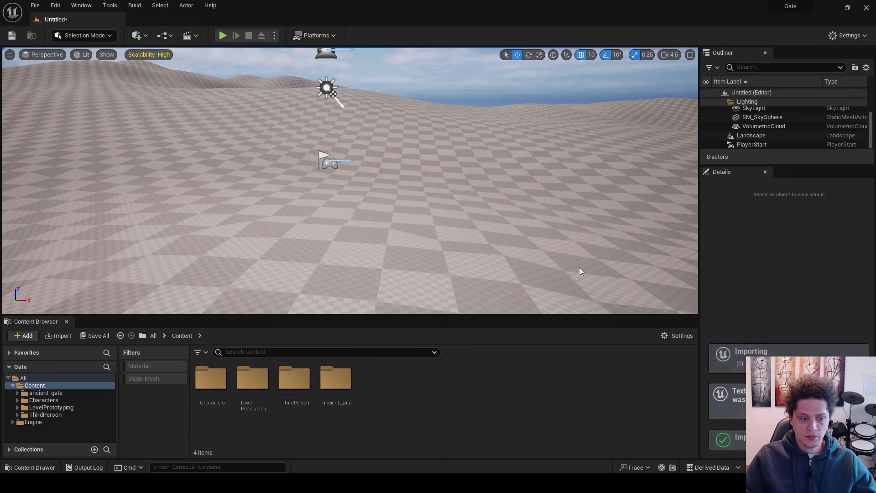
Step: Place the scene static mesh from the ancient_gate folder in the level and raise it until its base meets the ground
double_click(334, 378)
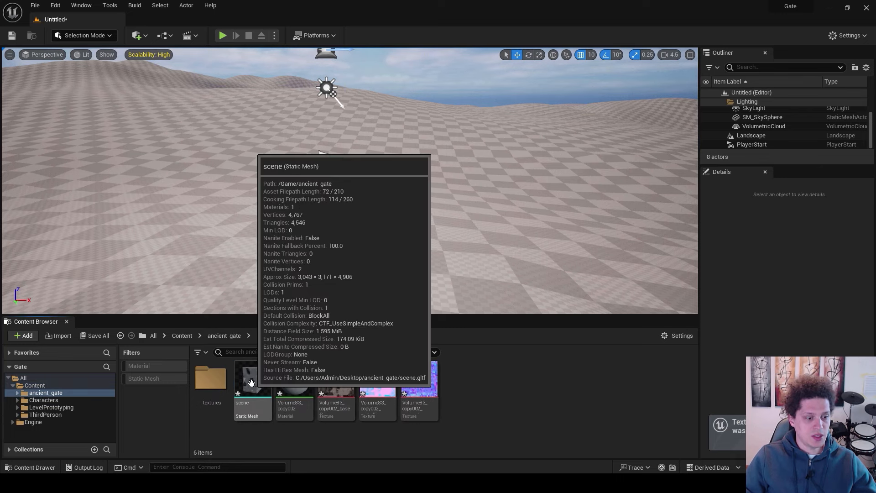
click(254, 364)
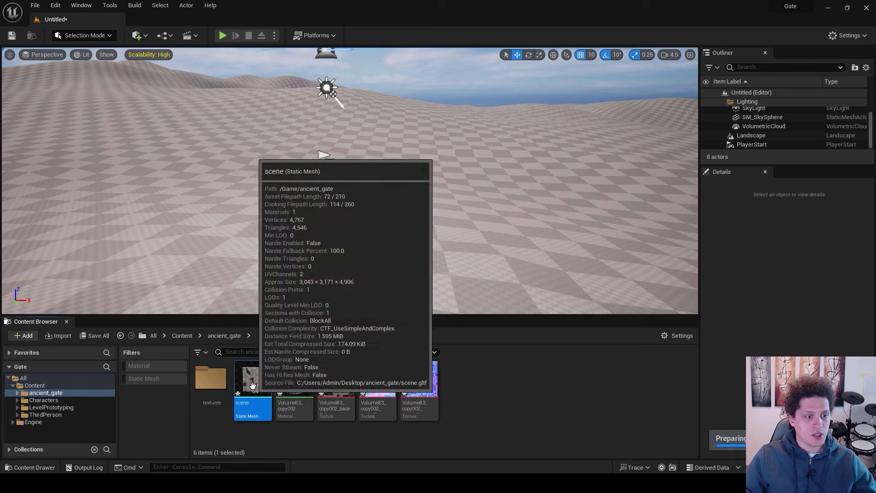
drag(254, 364, 350, 145)
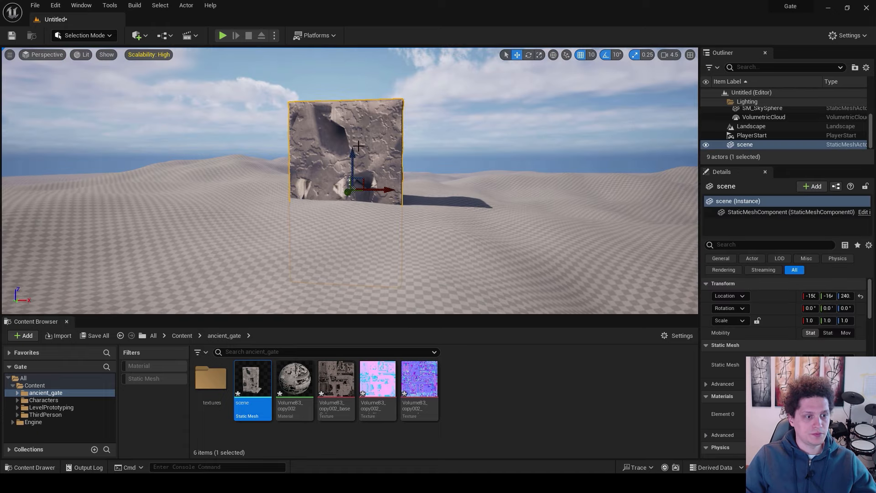
drag(359, 151, 361, 81)
Step: Rotate the gate mesh about its vertical axis until its carved front and steps face the viewer
key(e)
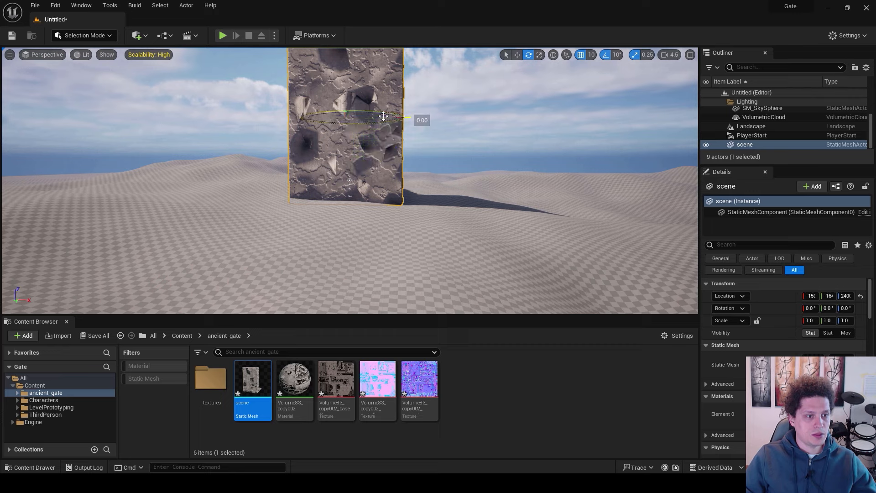
drag(413, 117, 301, 118)
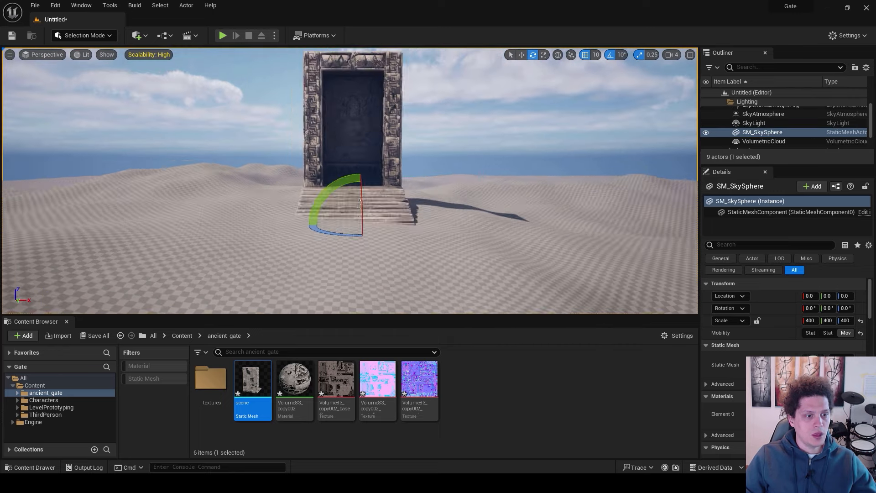
scroll(320, 266, up, 3)
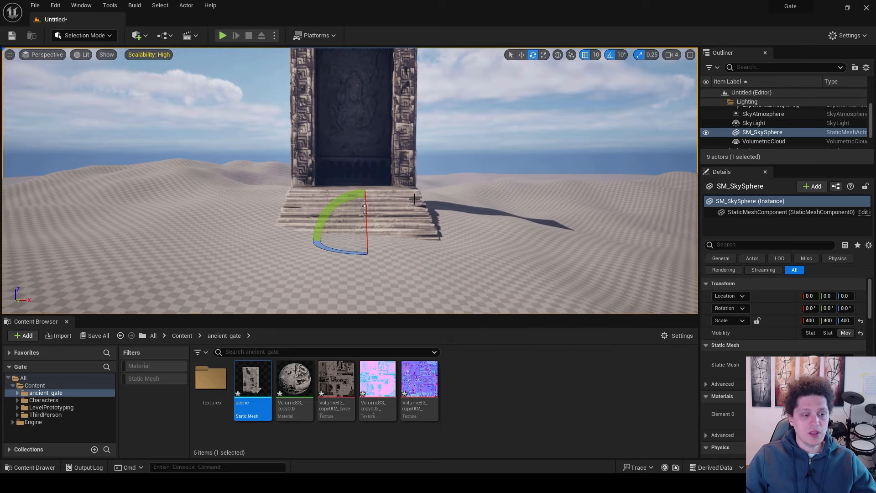
Step: Play the level from the ground in front of the gate, run the character towards the steps, and stop the session
right_click(321, 264)
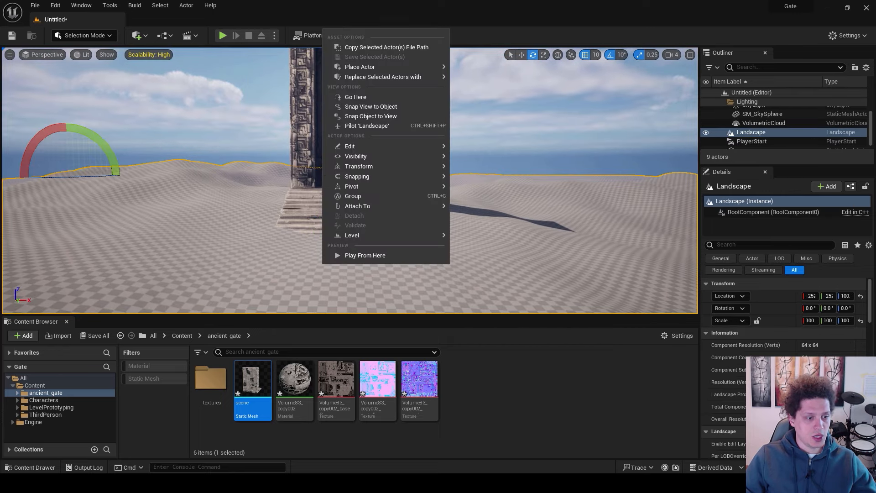
click(346, 256)
key(w)
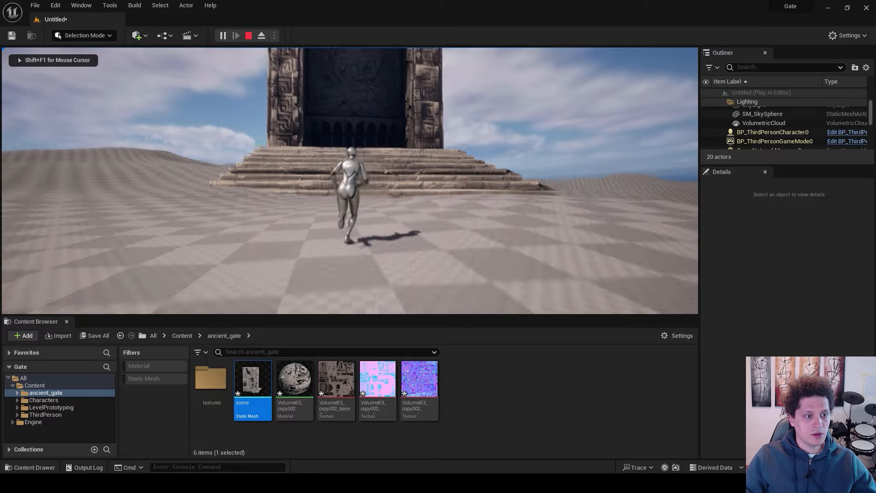
key(d)
key(s)
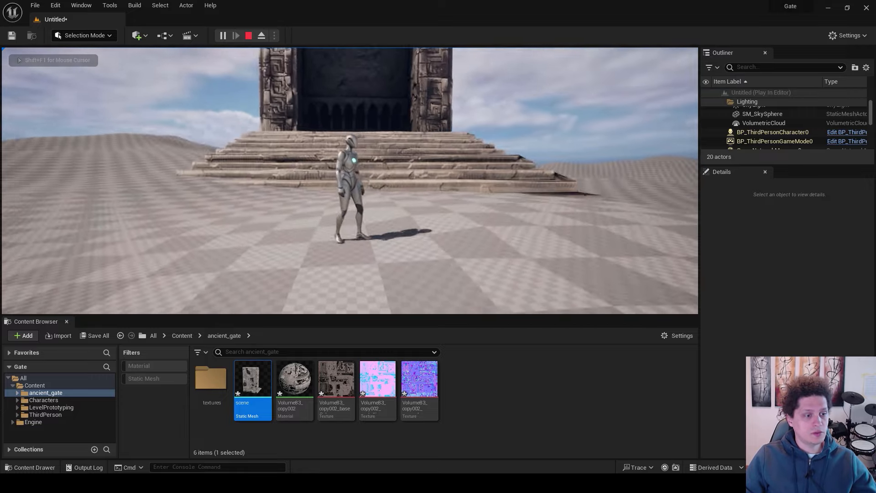
key(Escape)
Step: Save the current level in the Content folder under the name mylevel
click(34, 6)
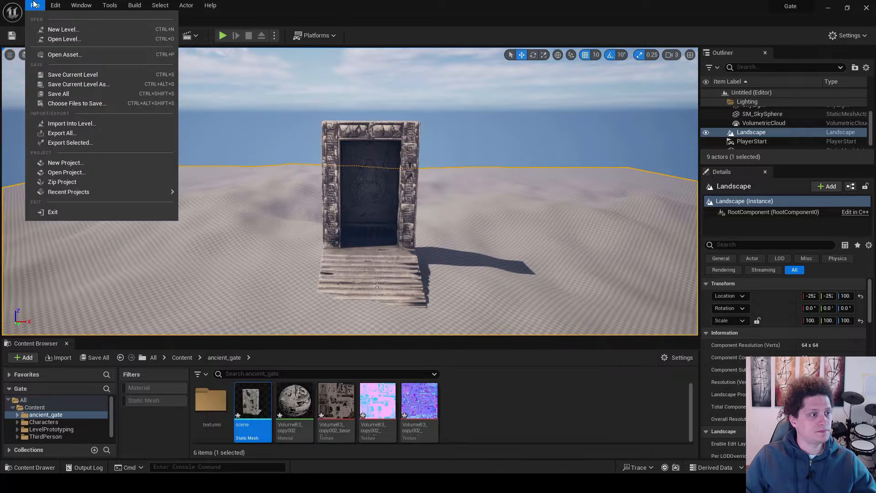
click(35, 6)
click(34, 6)
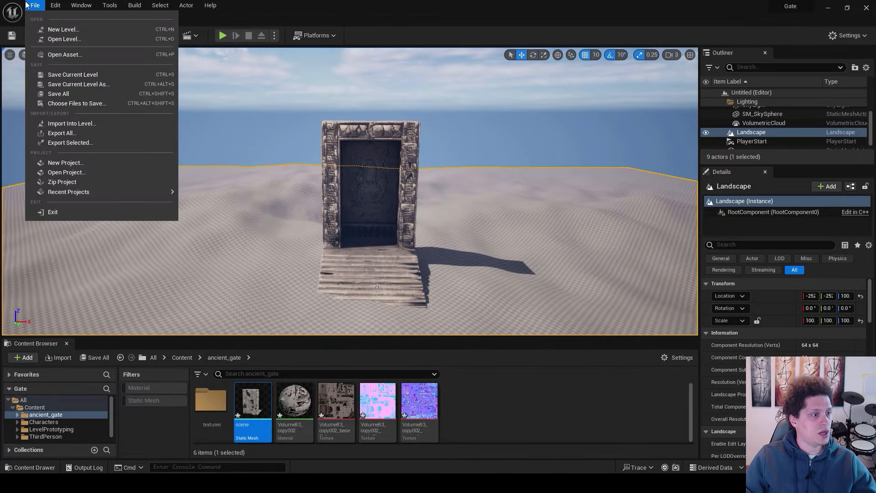
click(79, 84)
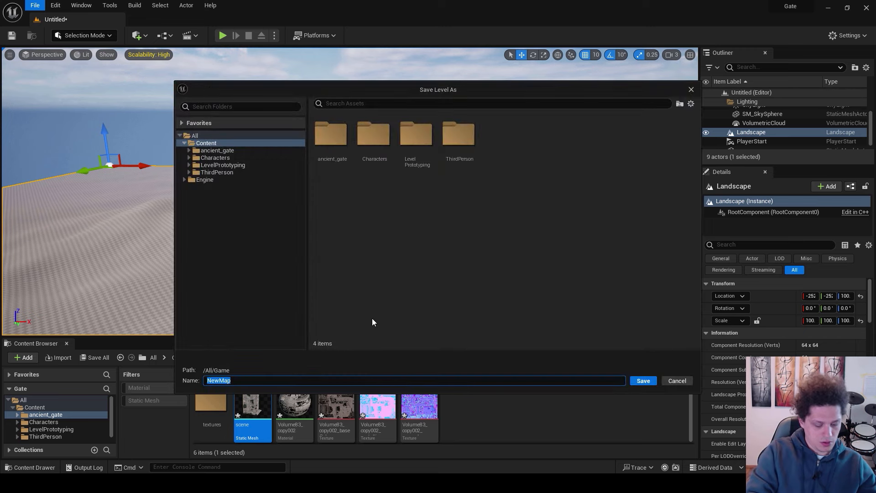
text(mylevel)
key(Return)
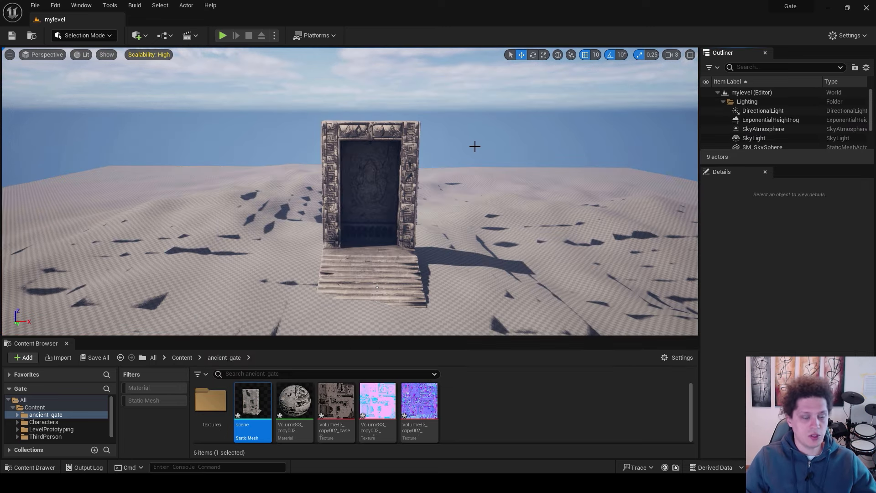
Step: Open Quixel Bridge and add the locally downloaded Huge Nordic Coastal Cliff to the project at Medium Quality
right_drag(478, 234, 457, 237)
right_drag(272, 227, 451, 232)
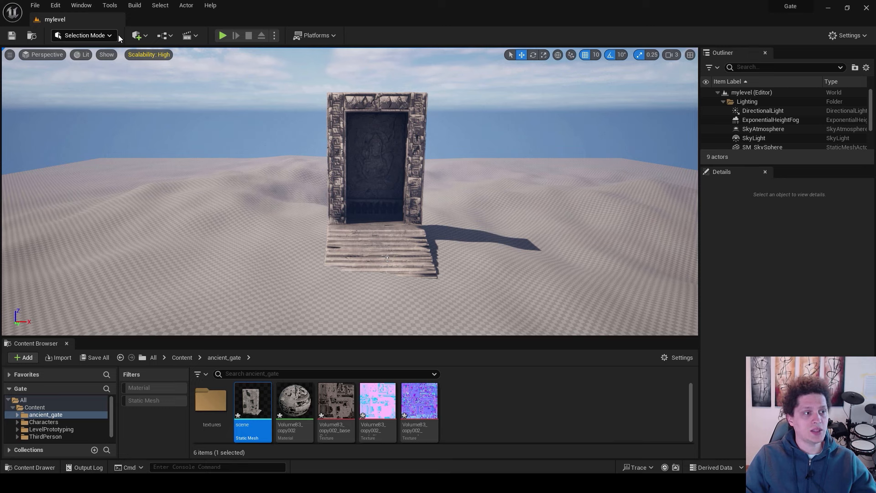
click(137, 36)
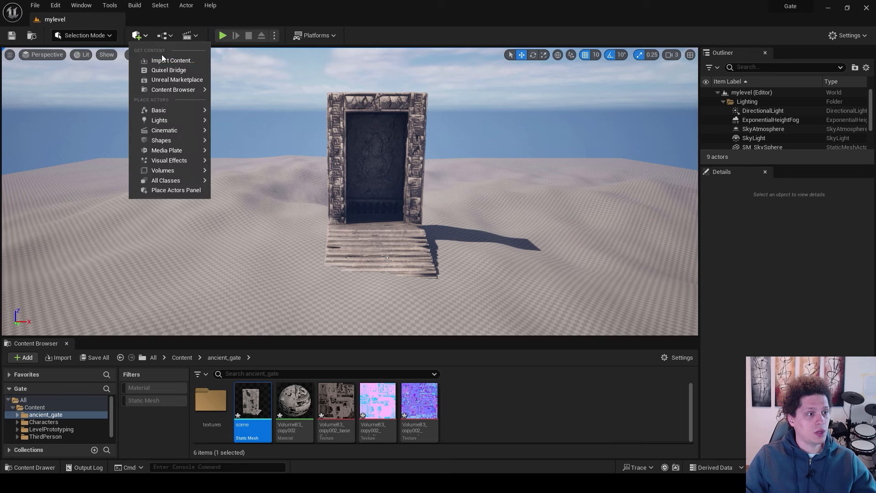
click(165, 71)
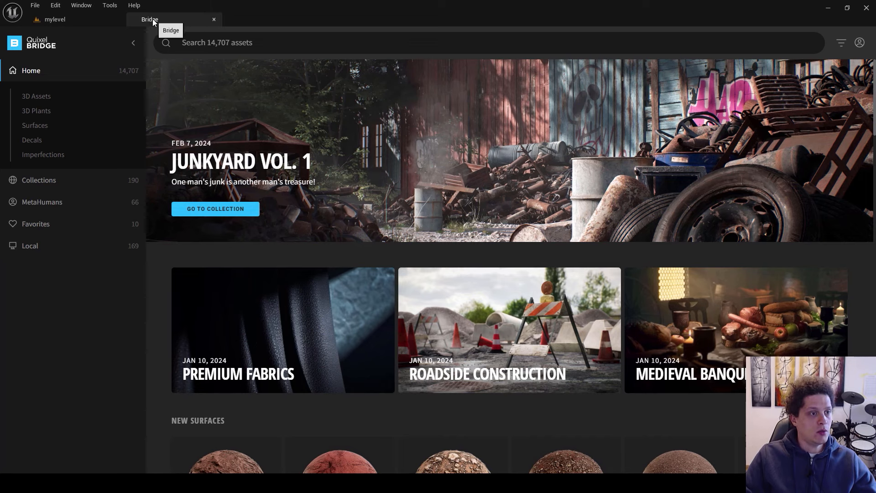
click(30, 246)
scroll(369, 195, down, 6)
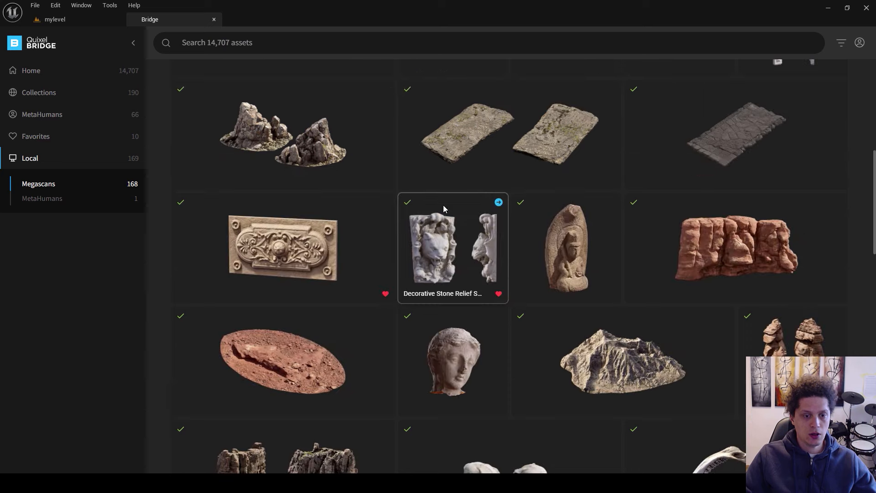
scroll(462, 163, down, 10)
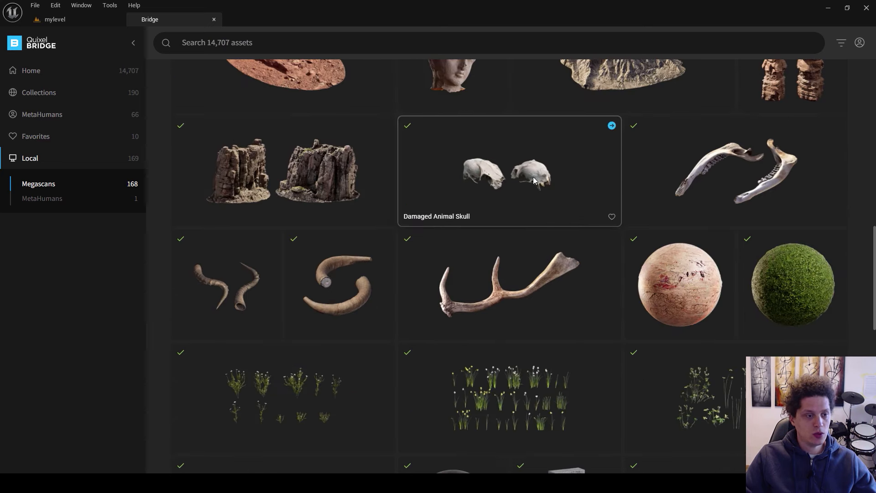
click(308, 292)
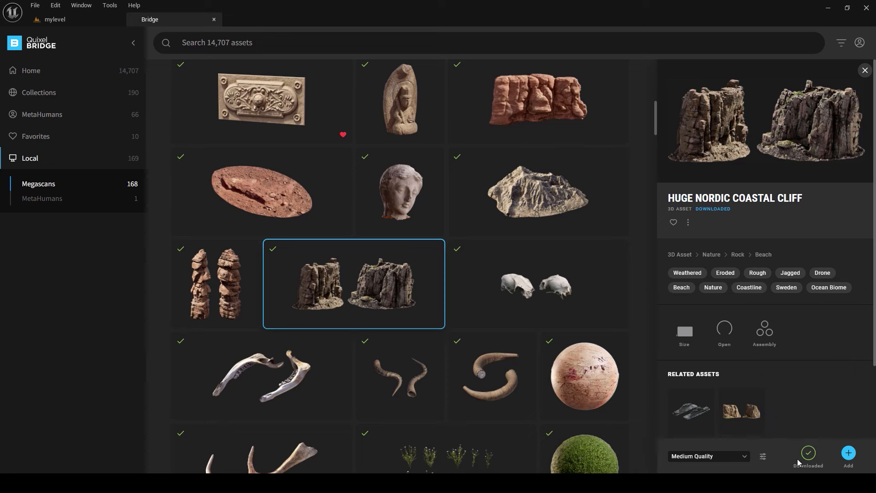
click(848, 453)
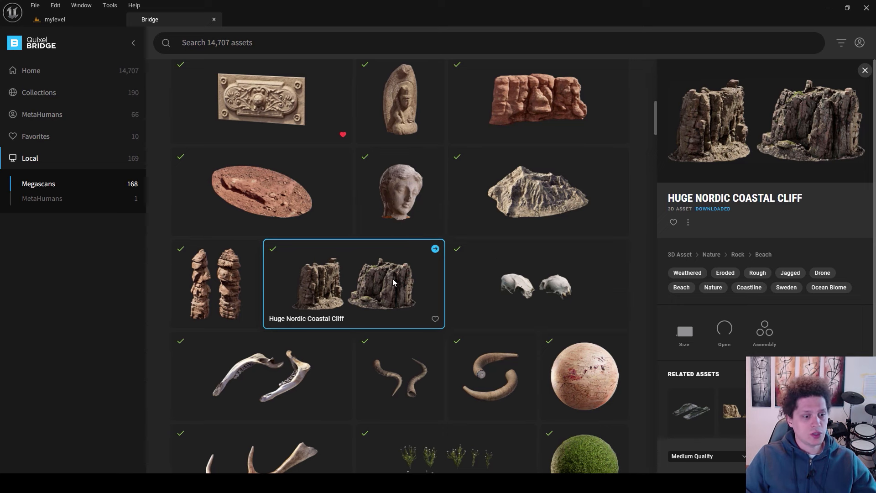
Step: Place the Huge Nordic Coastal Cliff in the level beside the gate and scale it uniformly to 7.25
drag(389, 284, 441, 226)
key(f)
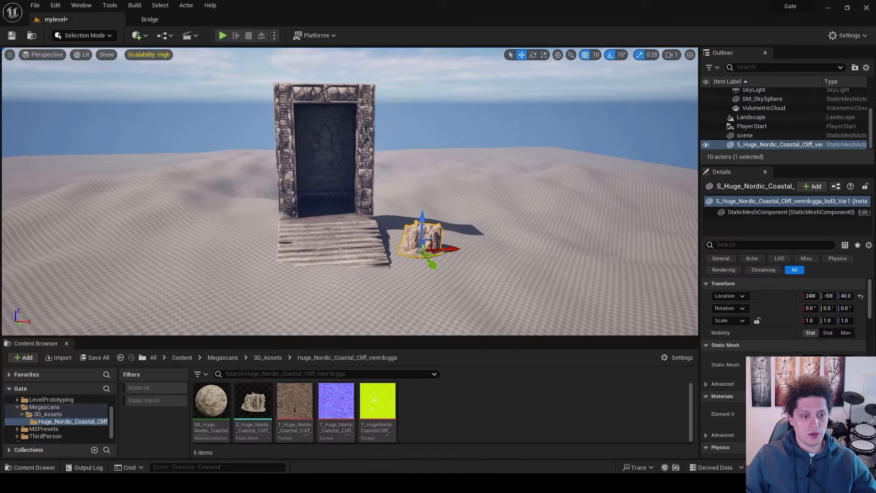
key(r)
drag(364, 219, 413, 192)
key(w)
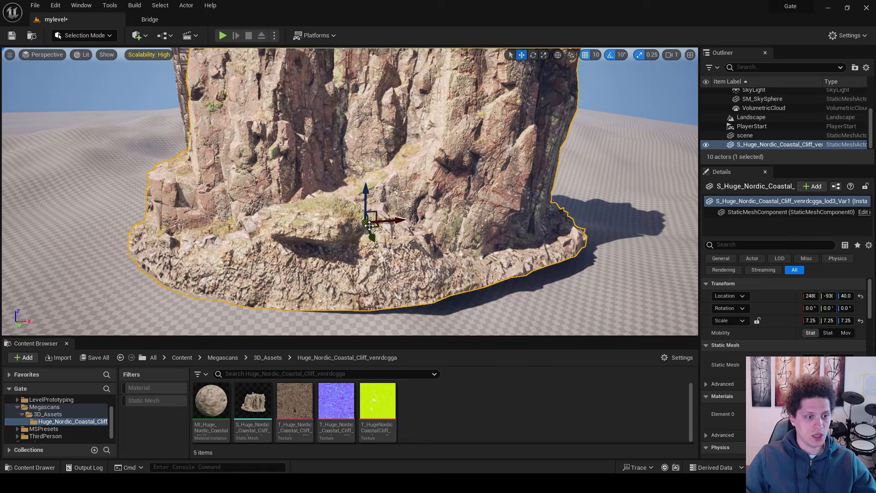
Step: Move the cliff to the right of the gate and turn it about 179° around its vertical axis
drag(375, 222, 370, 203)
key(e)
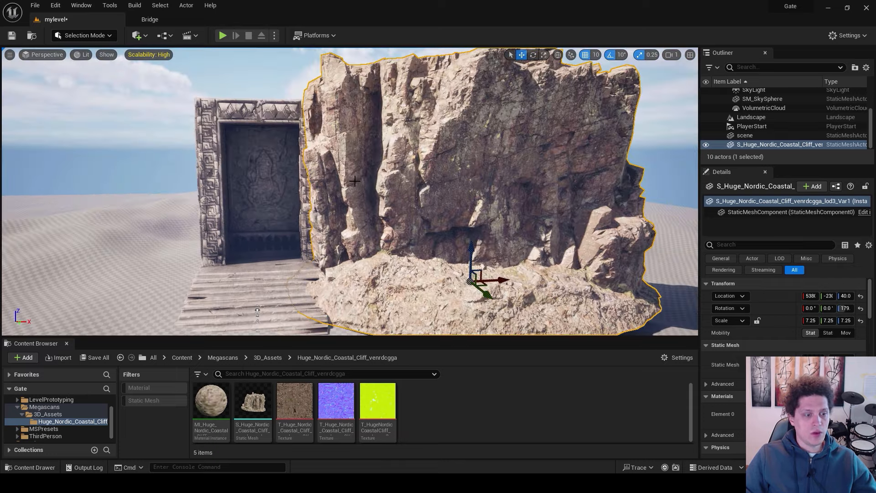
right_drag(355, 181, 422, 217)
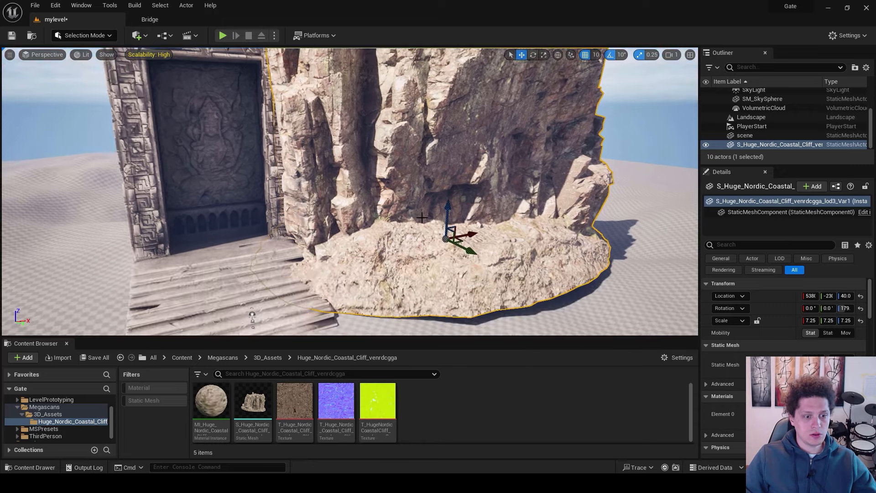
drag(485, 232, 478, 230)
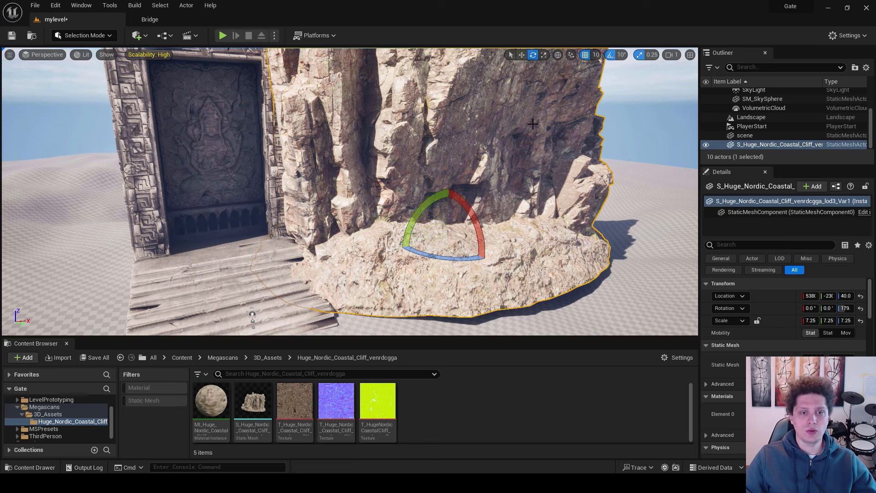
Step: Turn off grid, rotation and scale snapping in the viewport
click(610, 60)
click(585, 60)
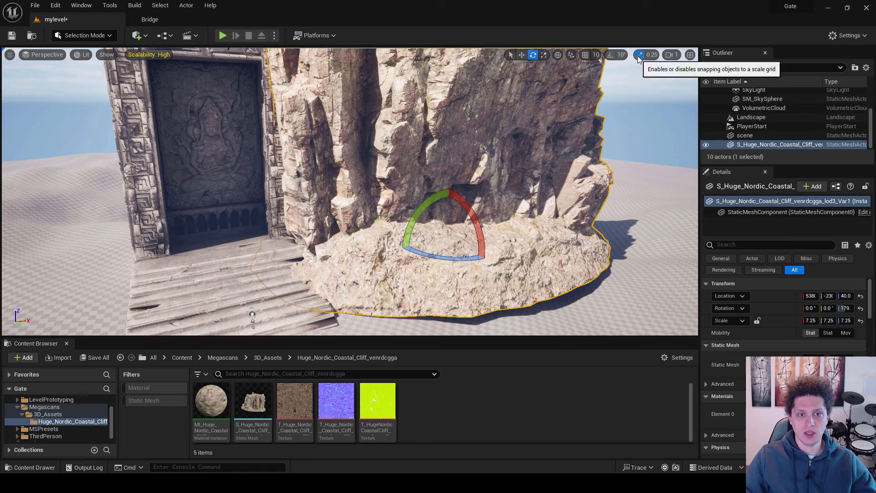
click(639, 56)
Step: Fit the cliff tightly against the gate's right edge, sink it into the ground and tilt it about 4.3° around Y
key(w)
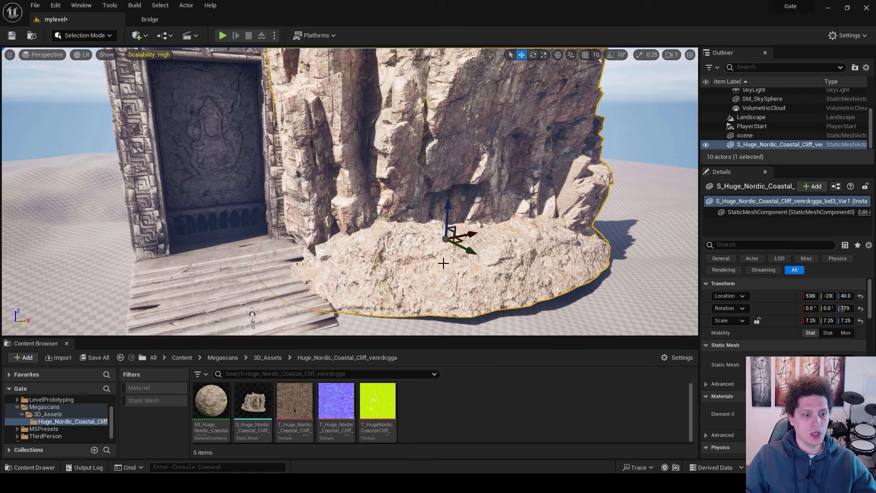
drag(458, 242, 431, 224)
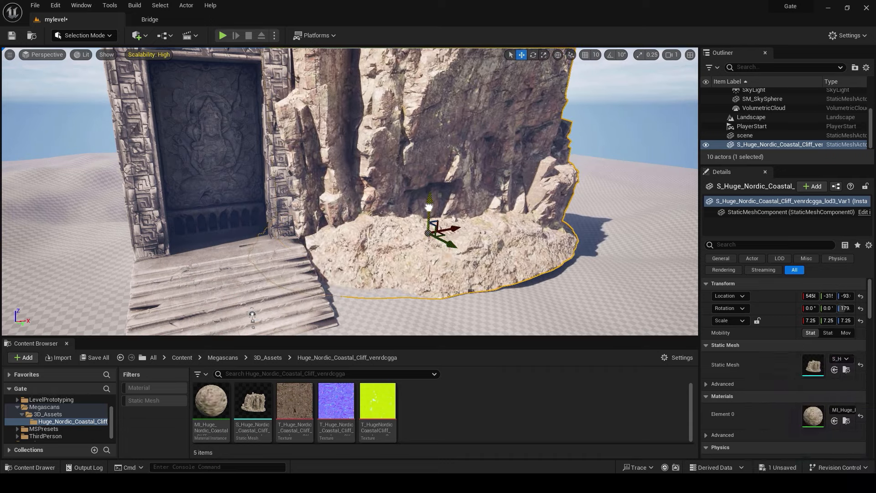
right_drag(484, 218, 453, 187)
key(e)
drag(409, 158, 428, 161)
key(w)
right_drag(428, 162, 424, 127)
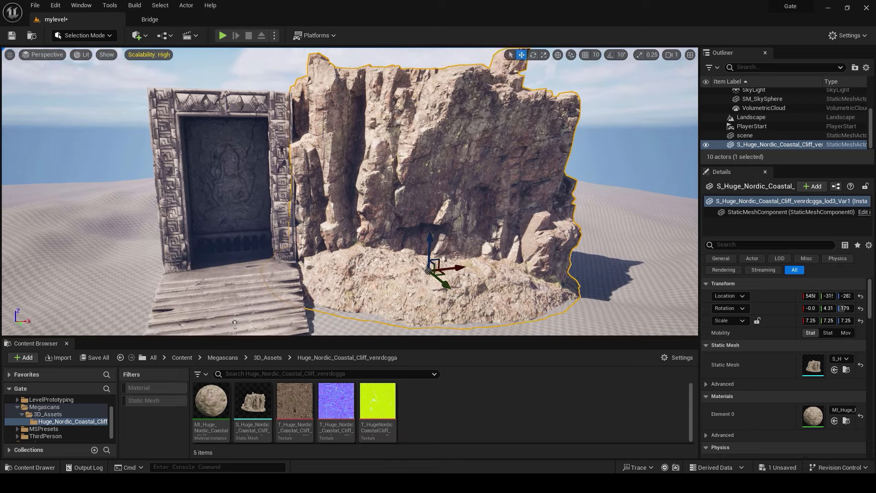
drag(467, 263, 454, 260)
right_drag(527, 265, 458, 265)
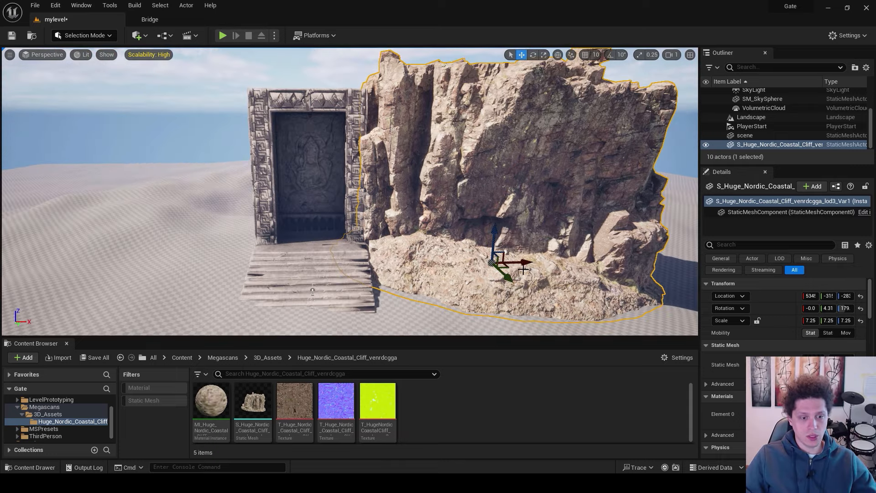
Step: Duplicate the cliff to the left side of the gate and rotate the copy so a different face shows
alt+drag(526, 262, 167, 262)
key(e)
drag(138, 288, 98, 299)
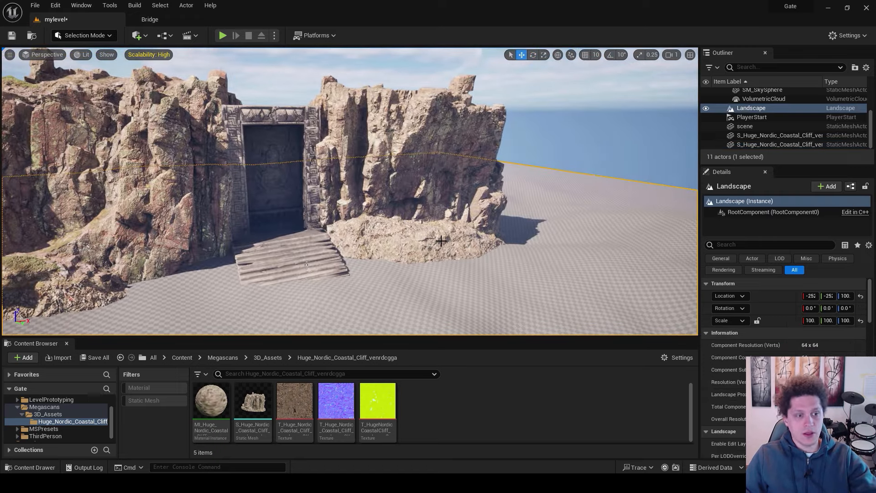
Step: In an immersive viewport, duplicate the right cliff twice further right to extend the rock wall, adjusting the last copy's height
key(F11)
right_drag(441, 241, 477, 241)
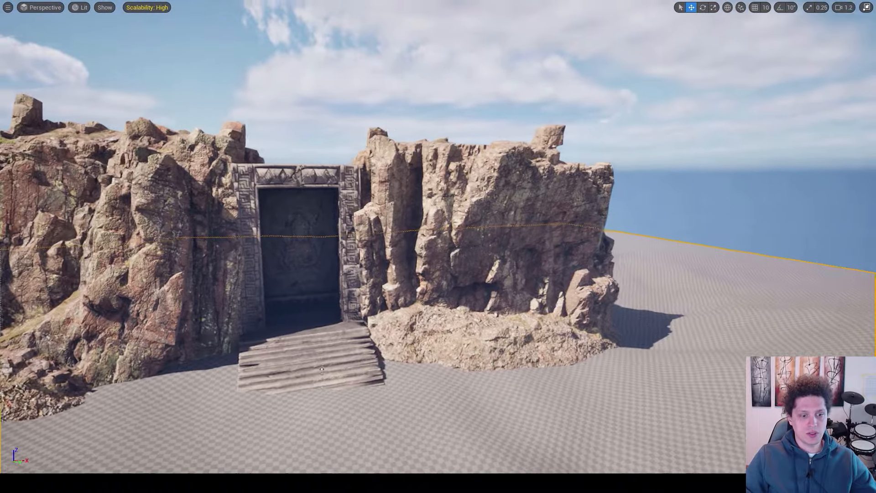
mouse_move(462, 285)
right_down()
mouse_move(561, 285)
mouse_move(403, 285)
mouse_move(462, 285)
right_up()
scroll(462, 285, up, 2)
click(462, 285)
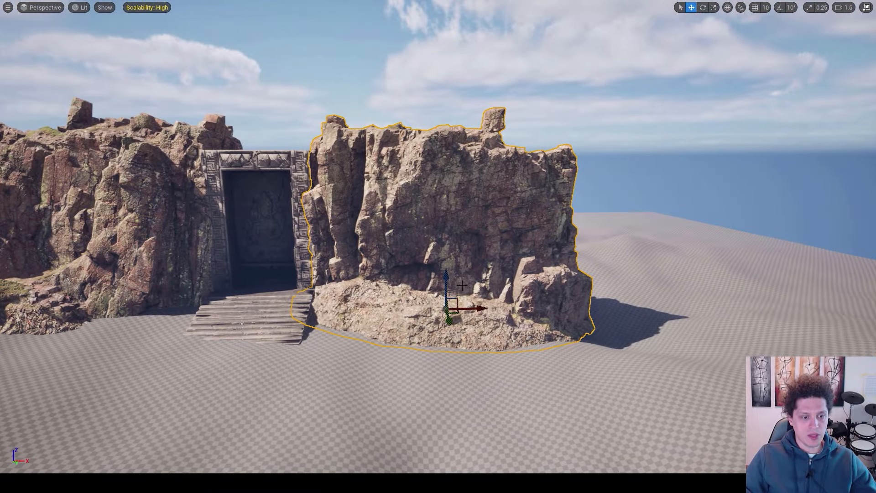
drag(478, 308, 649, 338)
right_drag(649, 339, 730, 339)
alt+drag(529, 315, 708, 321)
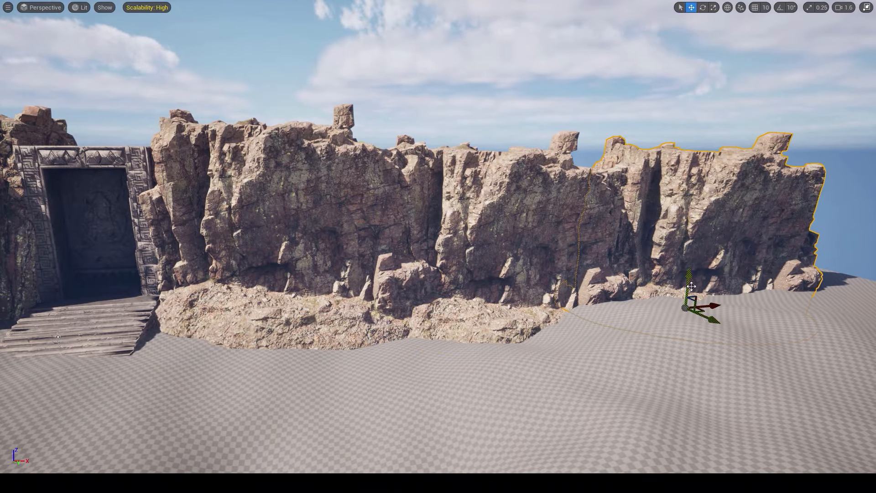
drag(686, 284, 680, 266)
click(657, 347)
Step: Duplicate the left cliff twice further left to extend the rock wall, and lower the outermost copy into the ground
mouse_move(657, 347)
right_down()
mouse_move(548, 347)
mouse_move(629, 347)
mouse_move(648, 338)
right_up()
scroll(657, 347, up, 3)
click(462, 292)
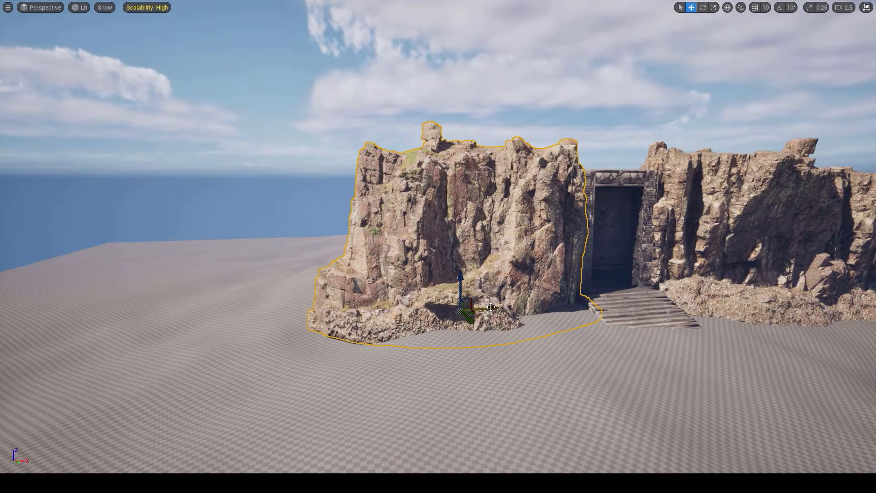
alt+drag(497, 306, 240, 301)
key(e)
key(w)
right_drag(240, 301, 150, 328)
alt+drag(406, 276, 125, 321)
right_drag(125, 320, 73, 320)
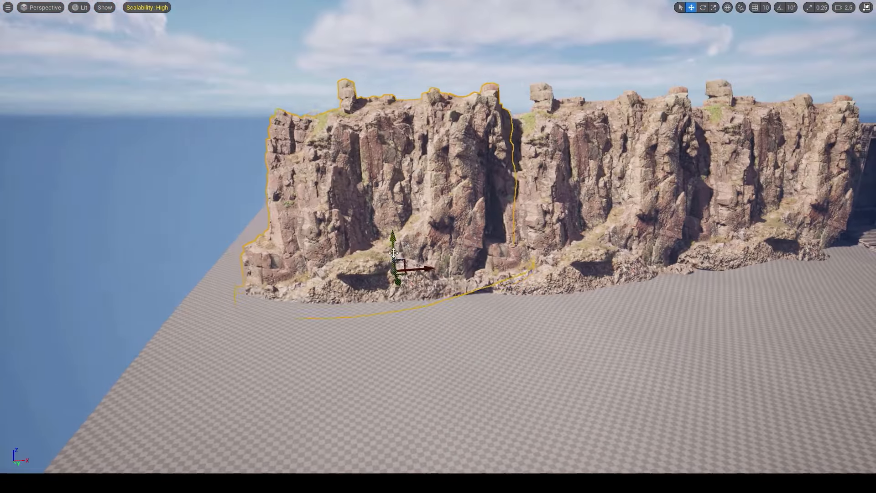
drag(393, 240, 393, 257)
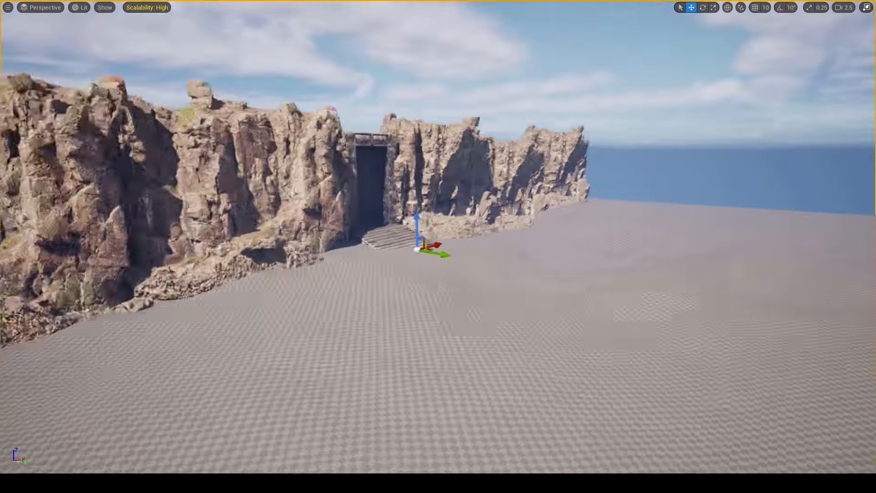
mouse_move(536, 134)
right_down()
mouse_move(493, 136)
mouse_move(535, 134)
right_up()
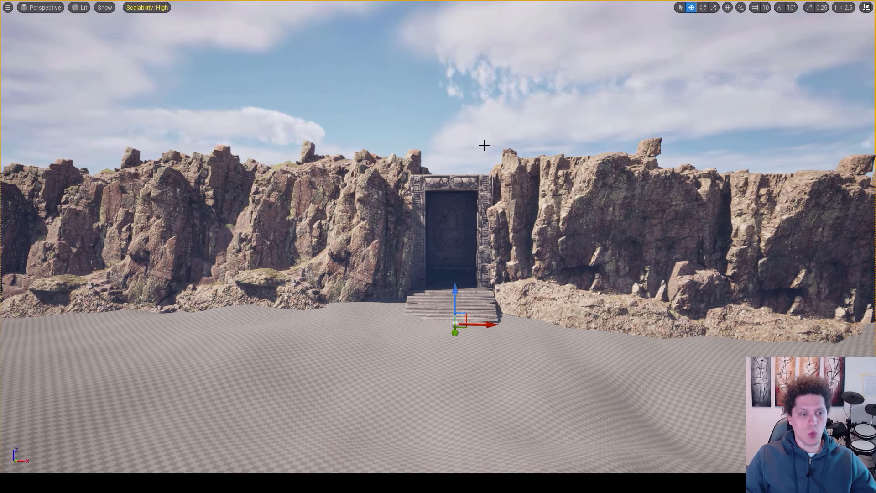
Step: Leave the immersive viewport and add the Nordic Forest Ground Moss Coarse surface from Bridge's local Megascans library at medium quality
right_drag(439, 161, 416, 162)
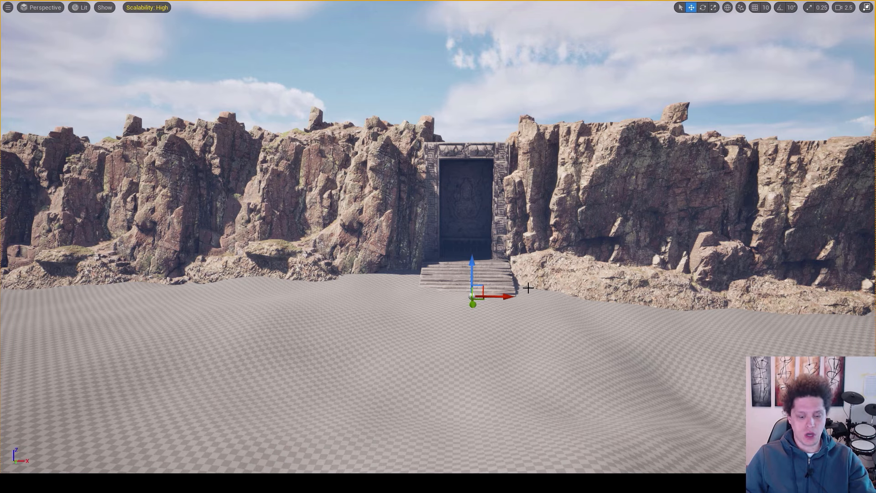
key(F11)
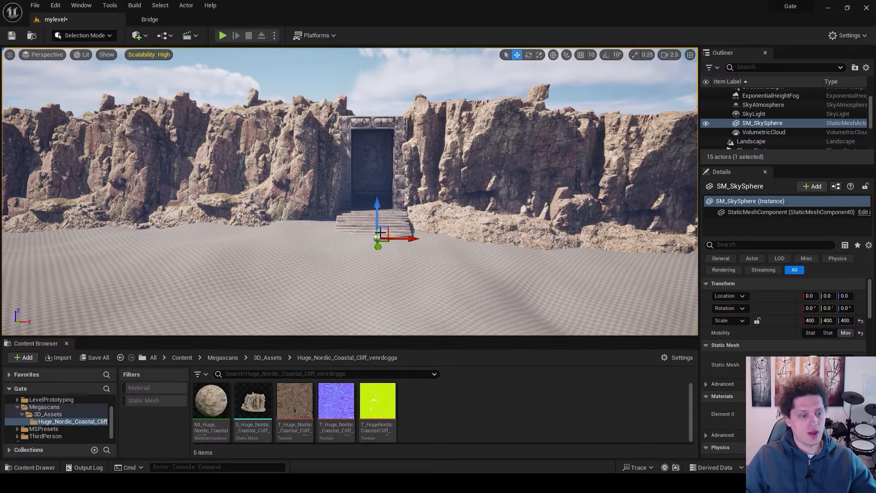
click(168, 23)
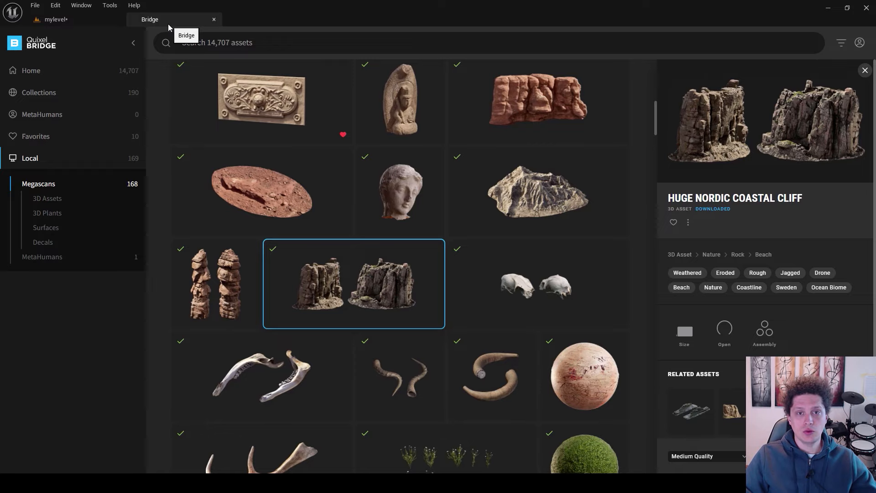
click(48, 227)
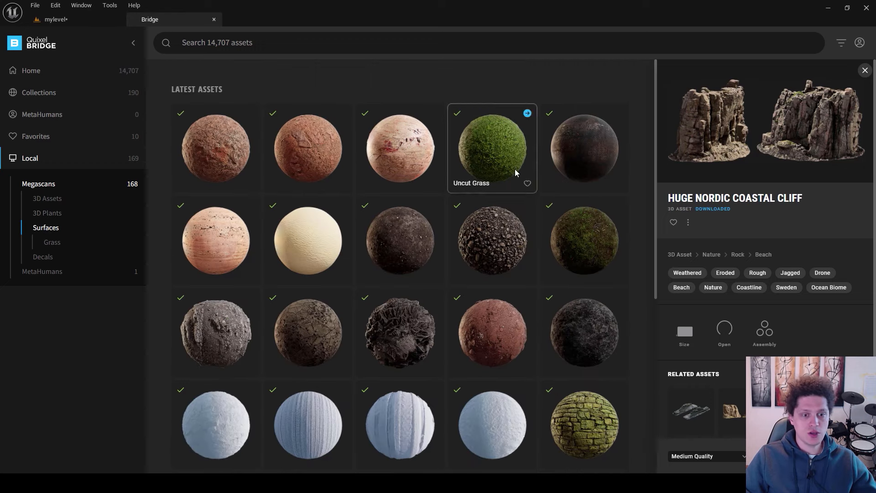
click(563, 239)
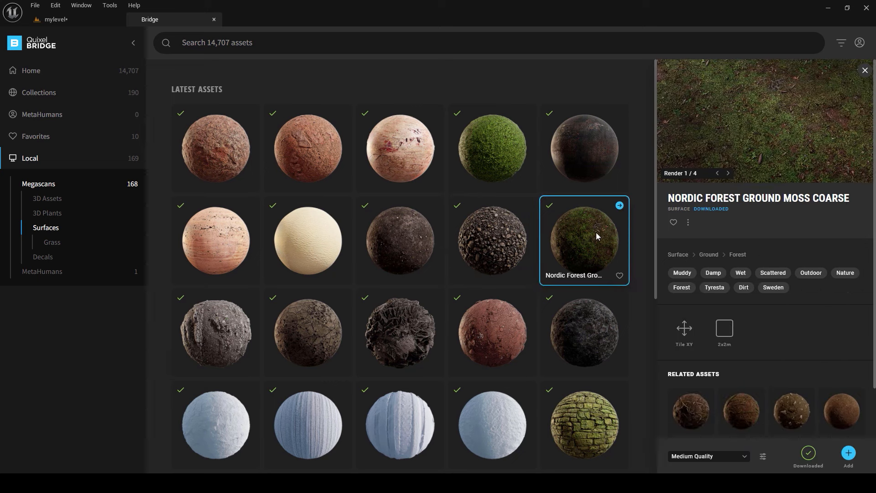
click(848, 453)
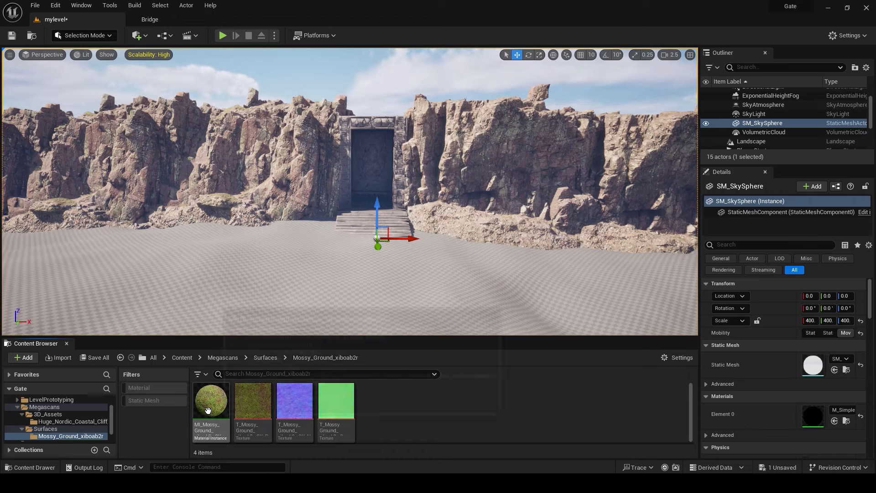
Step: Assign the mossy ground material instance as the Landscape Material of the landscape actor
click(751, 141)
scroll(816, 346, down, 5)
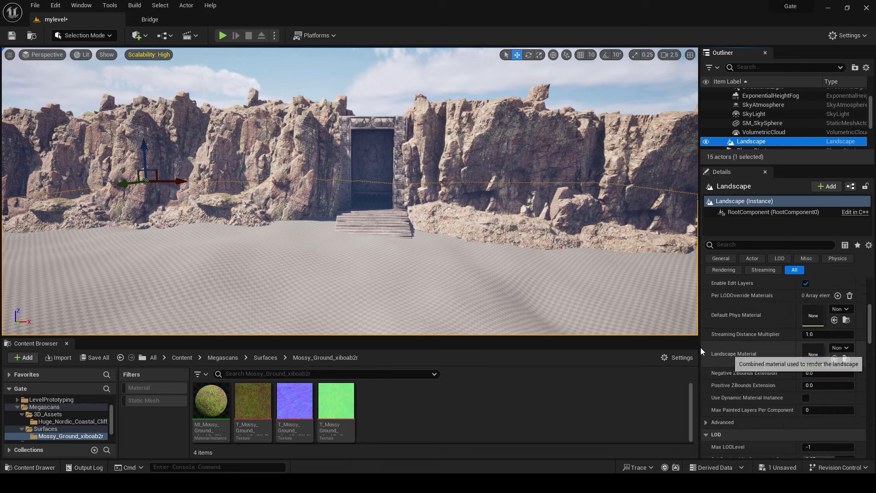
drag(210, 401, 783, 349)
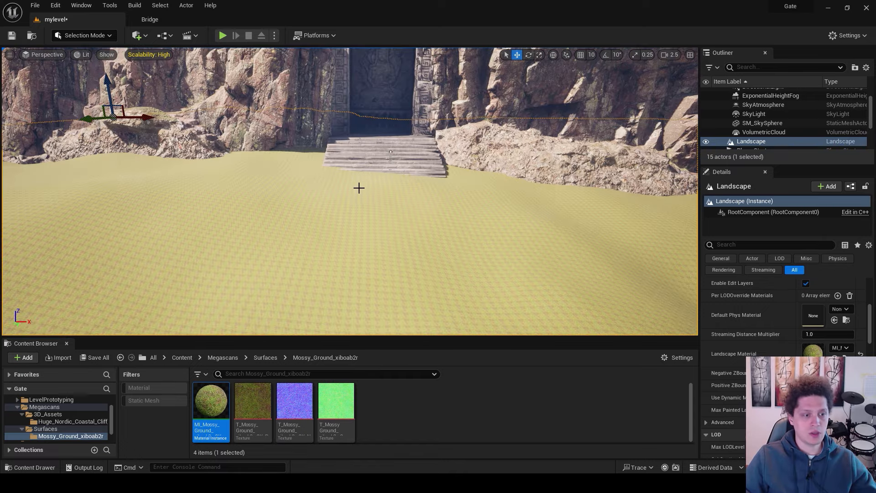
Step: Play the level from the ground before the steps and run around to inspect the moss texture's tiling
right_click(358, 198)
click(388, 440)
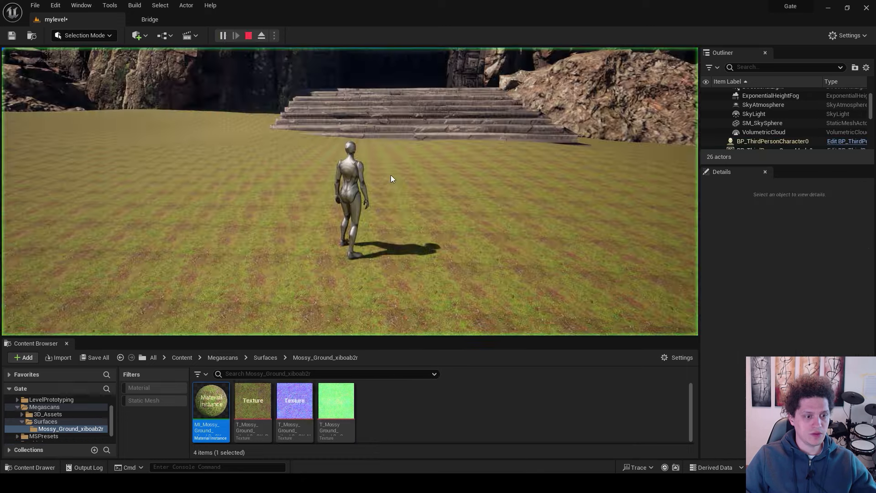
key(w)
key(d)
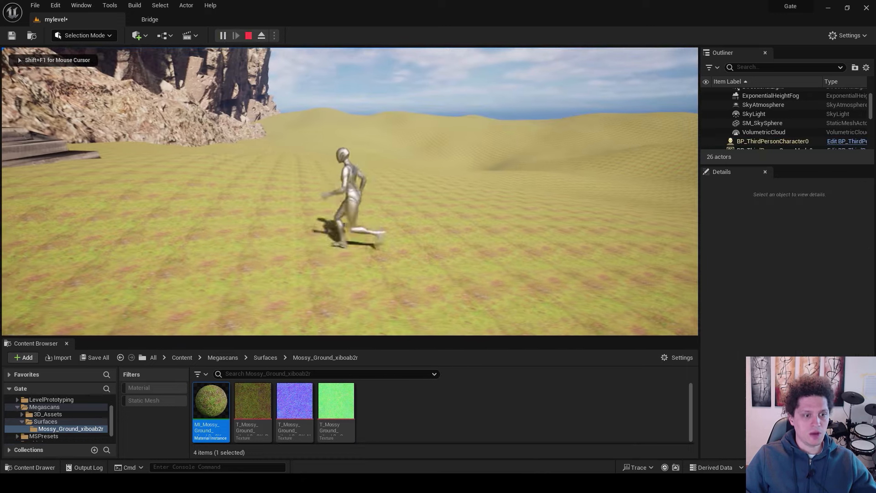
key(w)
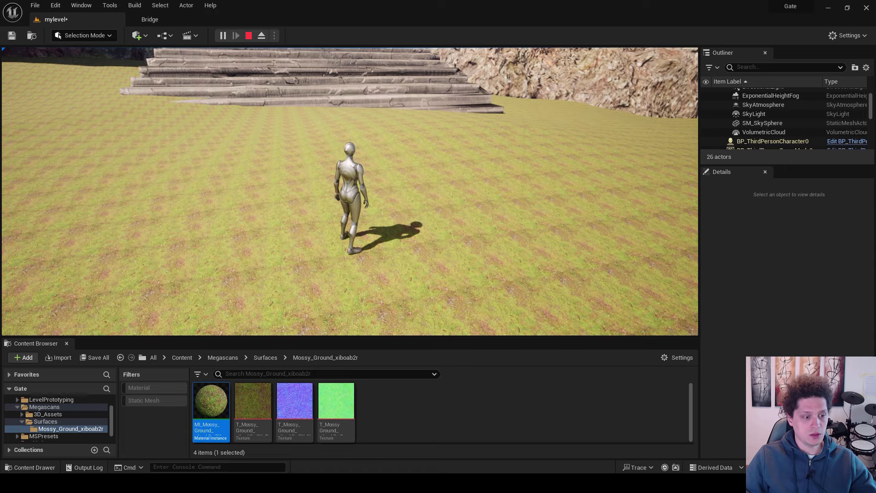
key(Escape)
right_drag(445, 209, 456, 199)
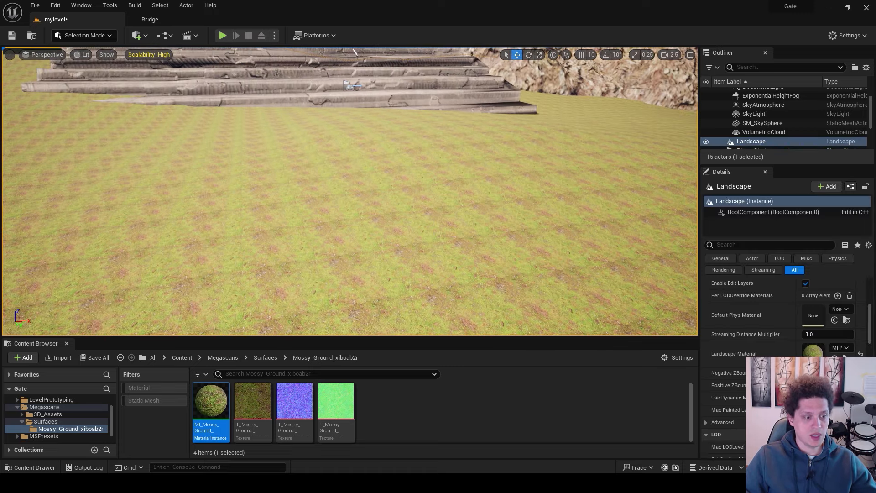
Step: Override the mossy ground material's Tiling/Offset with Tiling X and Tiling Y at 0.2, and save the material instance
double_click(211, 401)
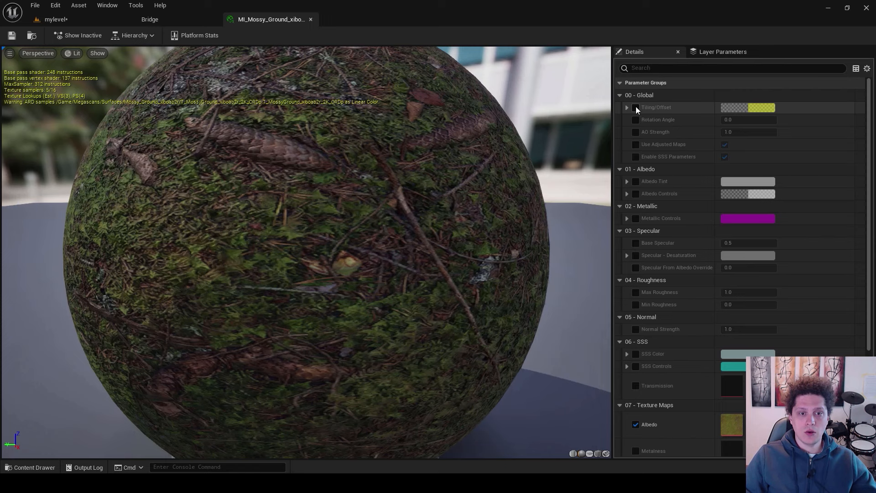
click(636, 107)
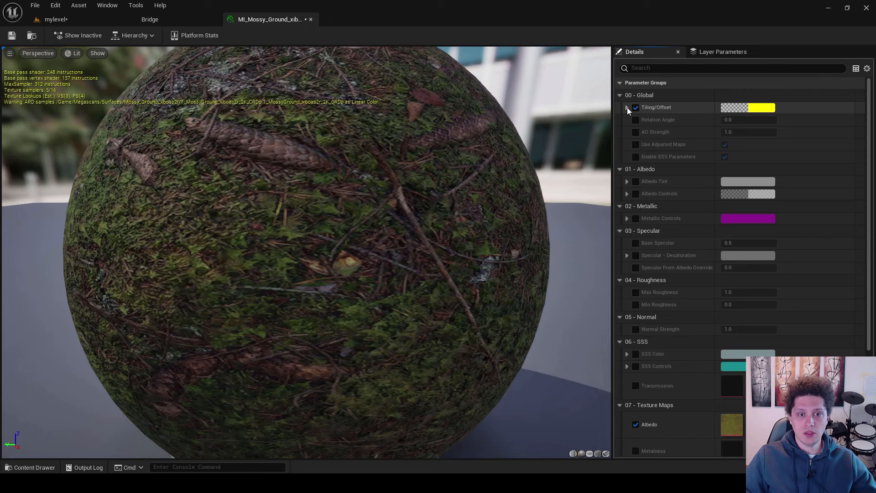
click(627, 108)
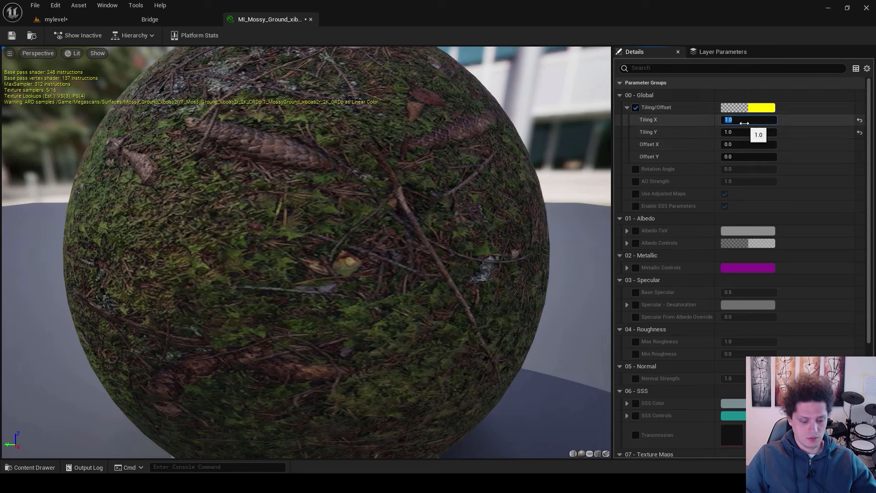
click(744, 132)
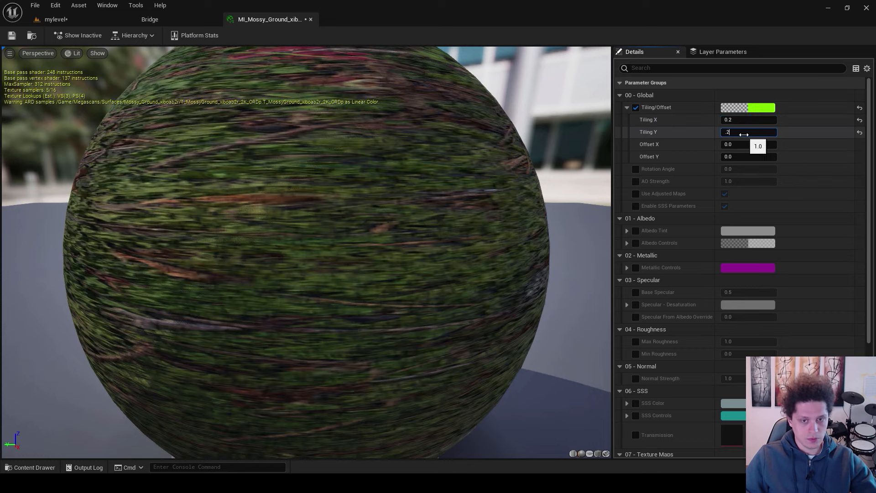
text(.2)
key(Return)
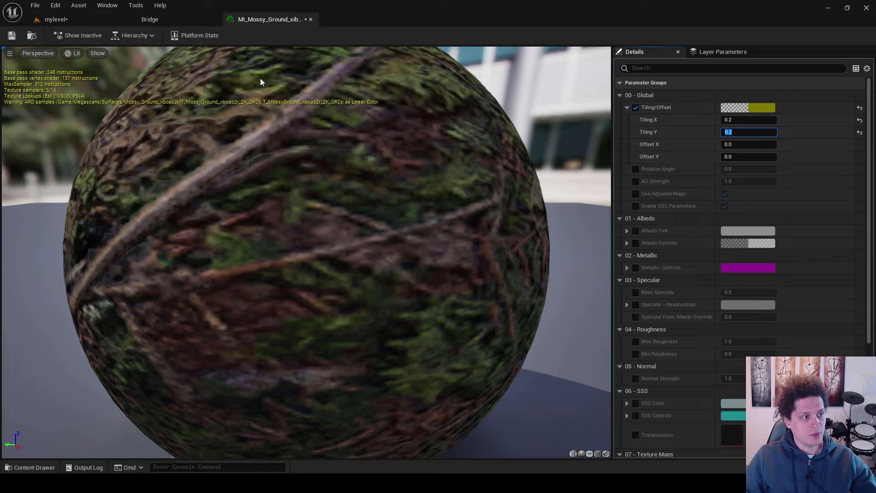
click(12, 38)
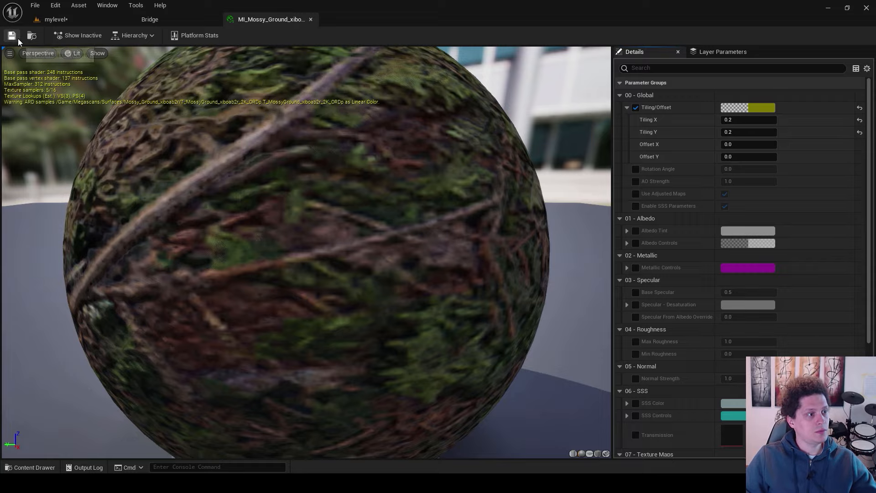
Step: Play the level from in front of the gate's steps again to check the rescaled ground texture
click(56, 19)
right_drag(403, 195, 507, 222)
right_click(402, 198)
click(435, 447)
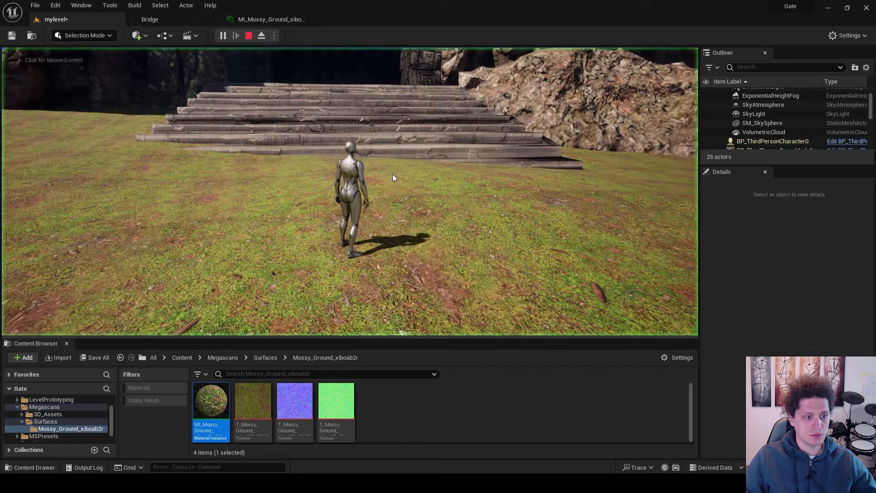
key(w)
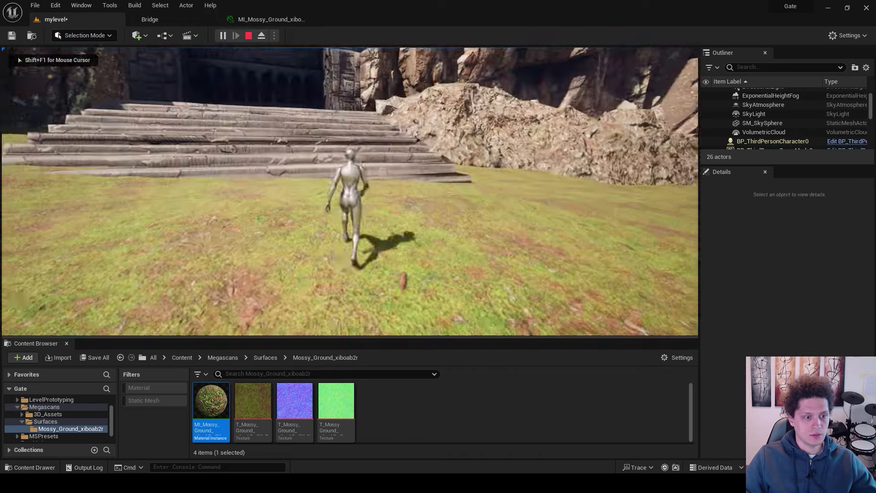
key(Escape)
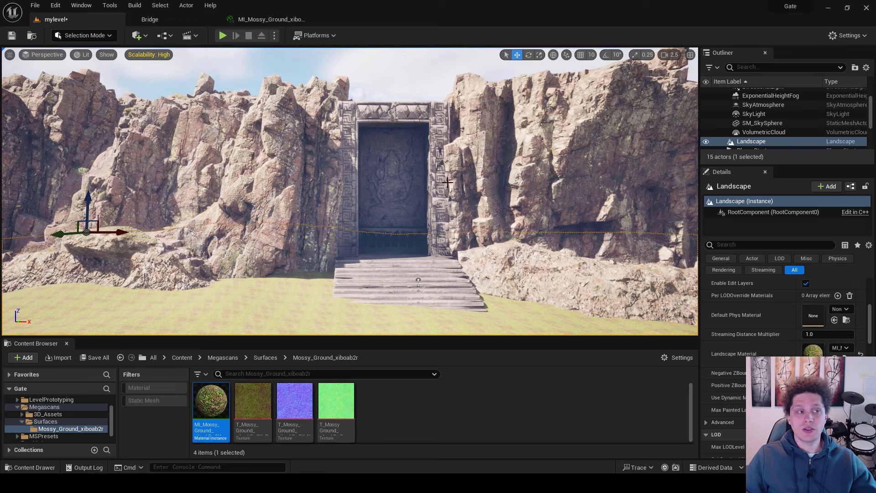
Step: Find the Nordic Beach Rock Formation among Bridge's local 3D assets and add it to the project
click(146, 19)
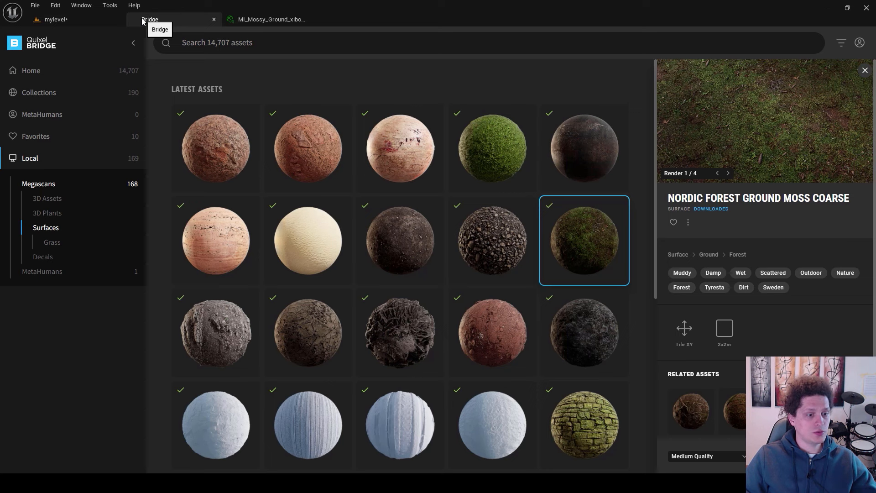
click(50, 202)
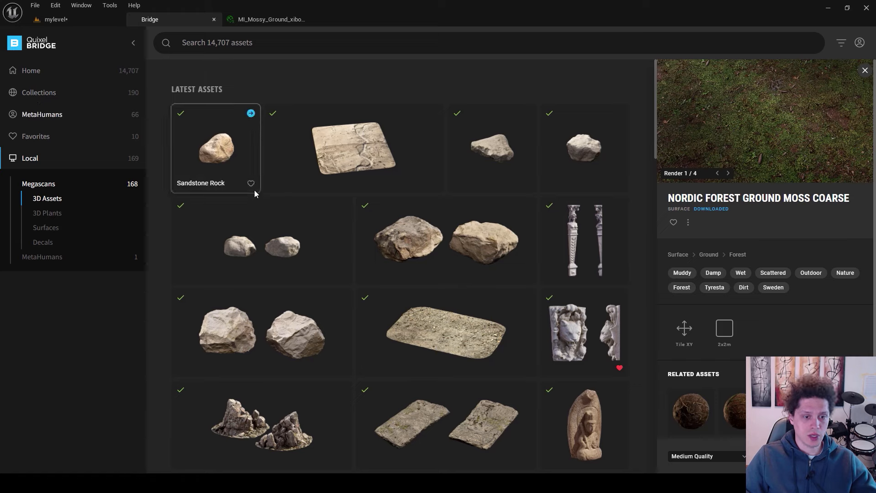
scroll(378, 198, down, 5)
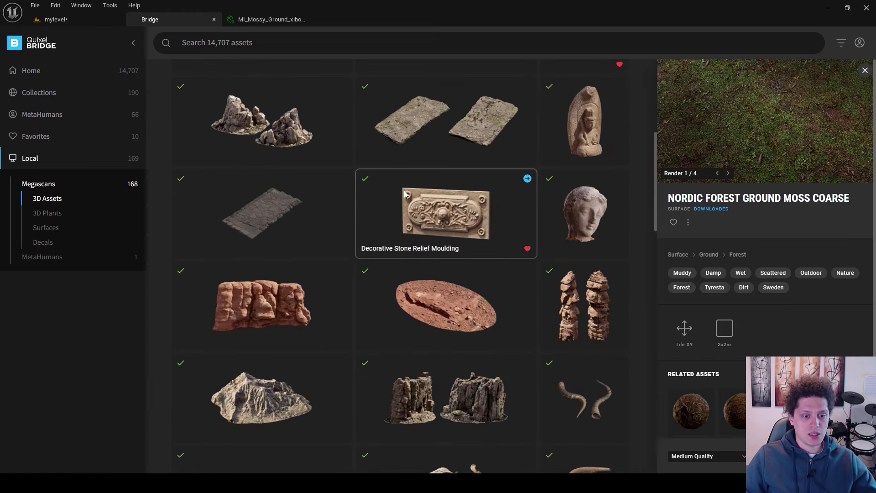
scroll(414, 188, down, 4)
scroll(415, 201, down, 4)
click(479, 238)
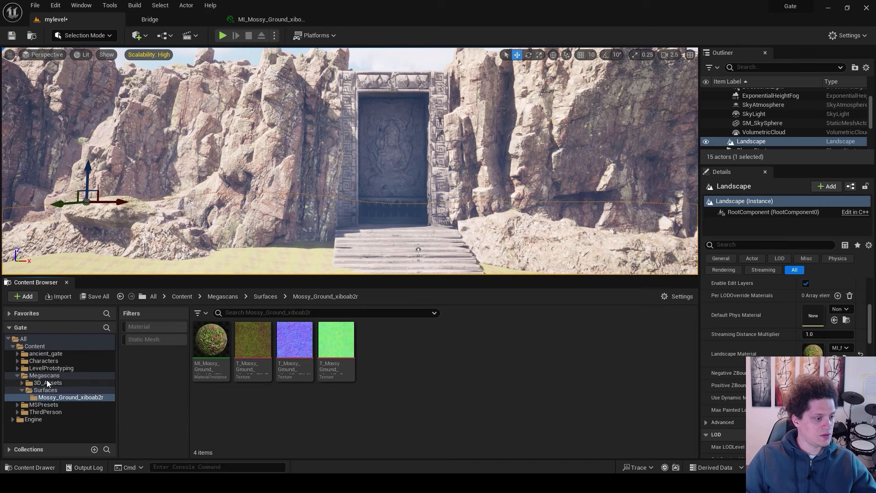
Step: Place the Nordic Beach Rock Formation mesh from its Megascans folder beside the left edge of the gate's steps and adjust its height
click(45, 375)
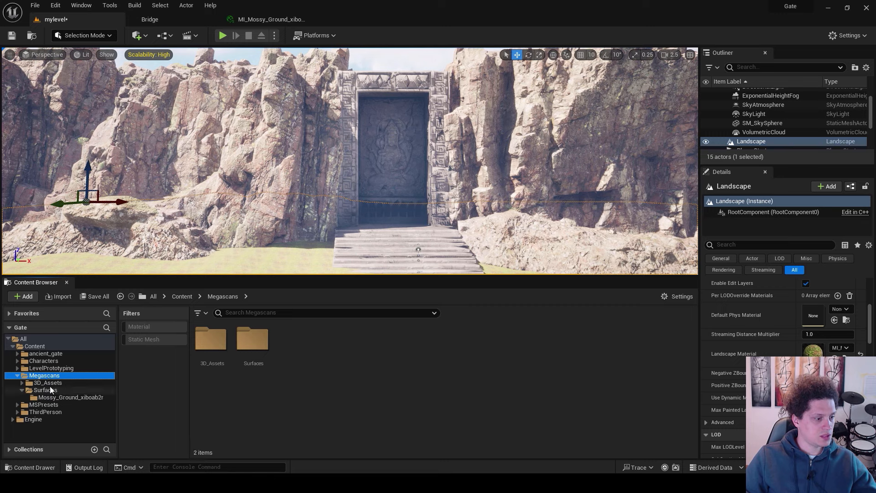
click(48, 383)
click(22, 383)
click(47, 391)
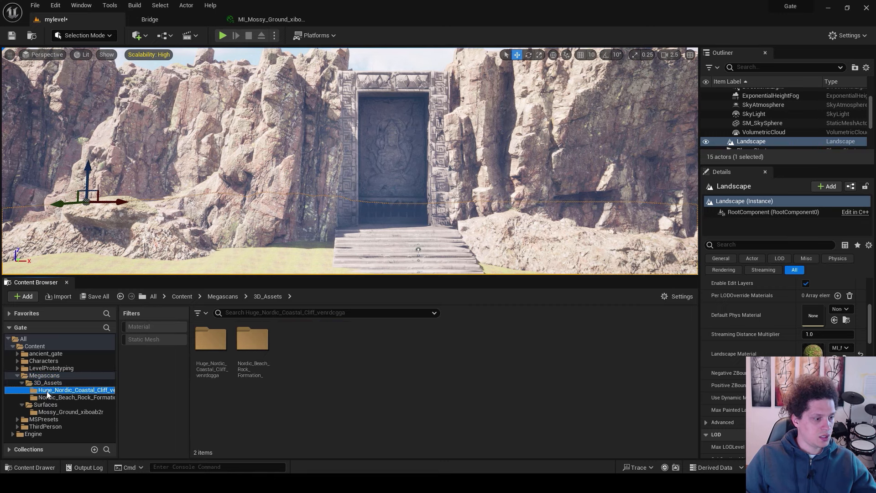
click(64, 397)
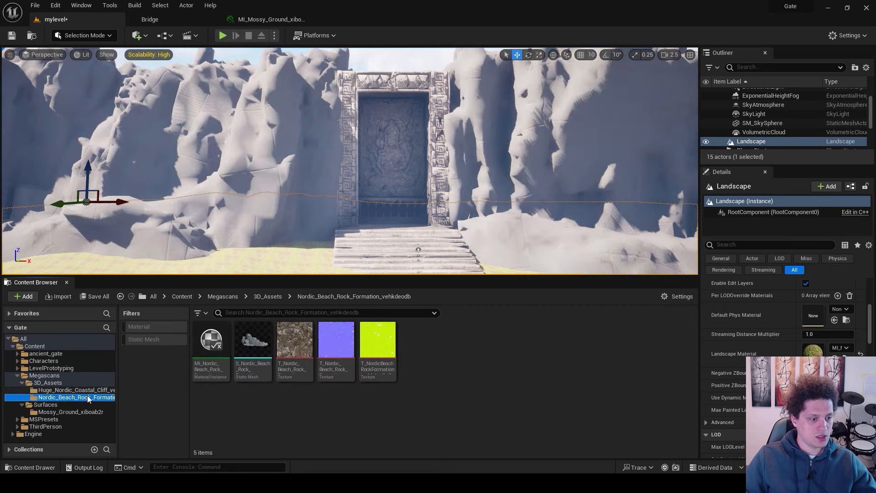
mouse_move(304, 192)
right_down()
mouse_move(534, 192)
mouse_move(303, 192)
right_up()
drag(253, 342, 244, 257)
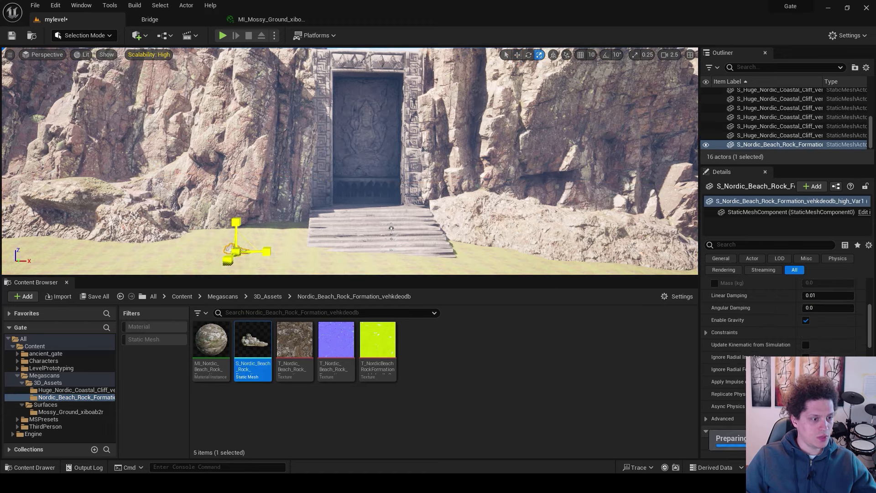
key(w)
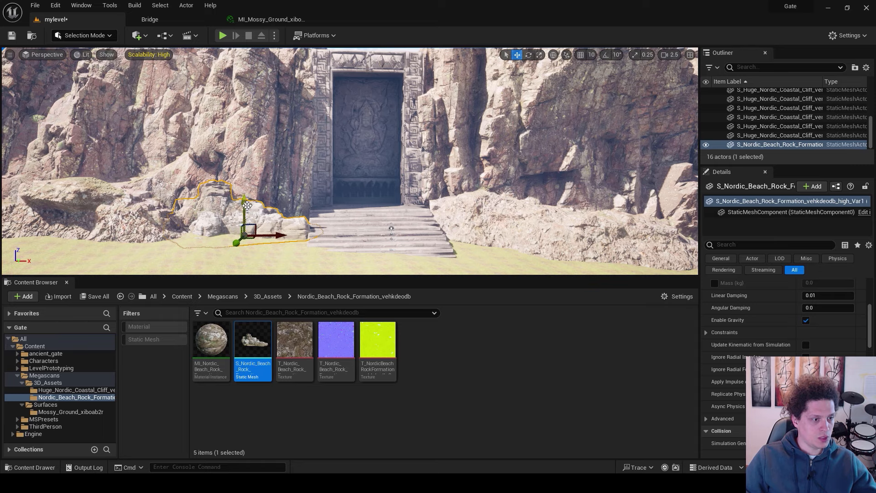
drag(245, 222, 245, 225)
Step: Rotate the rock formation, duplicate it, and fit the copy against the left edge of the gate's steps
right_drag(245, 225, 214, 255)
key(e)
drag(342, 214, 319, 191)
key(w)
mouse_move(319, 191)
right_down()
mouse_move(291, 199)
mouse_move(319, 197)
right_up()
drag(342, 152, 251, 169)
key(e)
key(w)
drag(280, 122, 279, 119)
right_drag(279, 120, 320, 201)
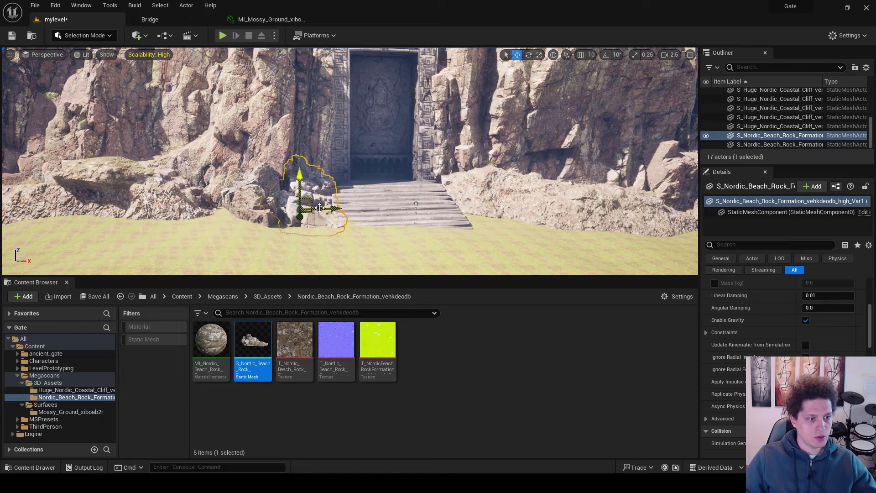
Step: Duplicate the rock formation to the right side of the steps and rotate the copy to vary its shape
alt+drag(332, 213, 502, 214)
key(f)
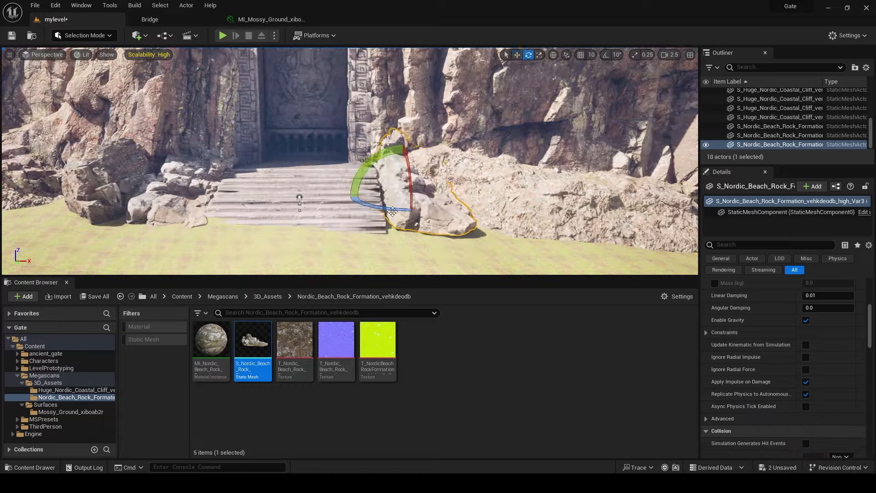
right_drag(392, 185, 340, 258)
right_drag(297, 182, 314, 145)
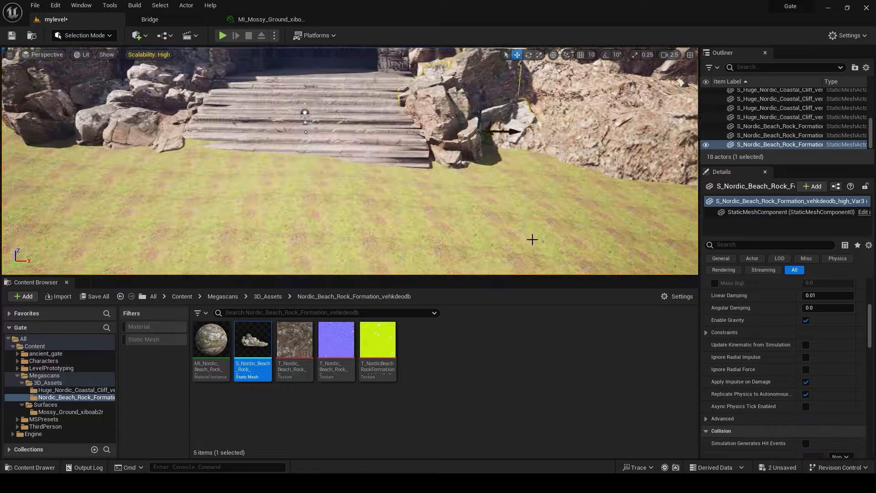
Step: Add more rock formation copies around the right edge of the steps, and undo the last change
click(532, 239)
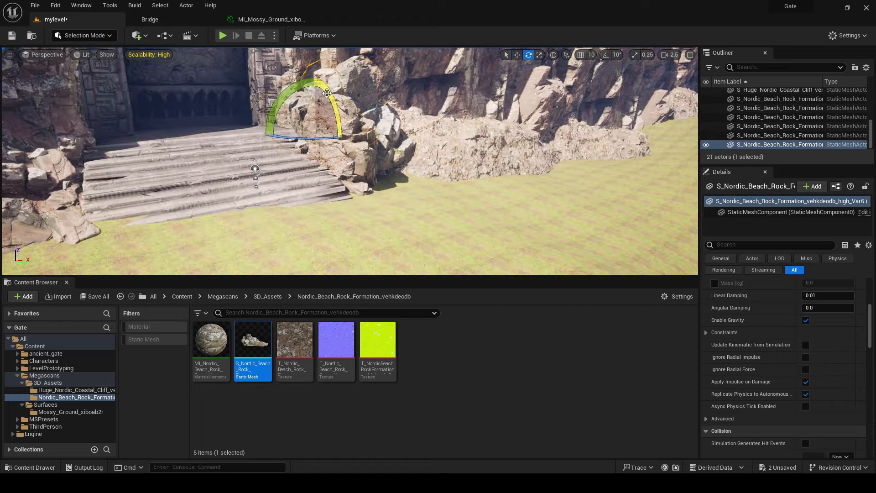
key(ctrl+z)
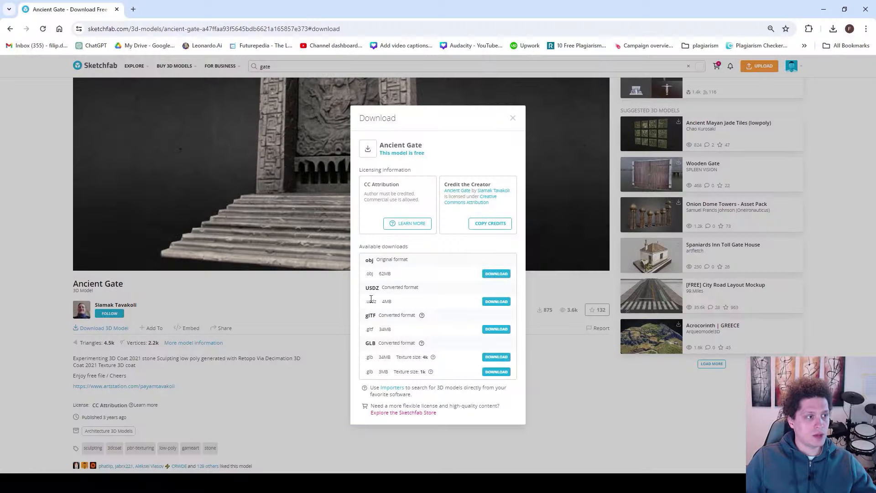
Step: Search Sketchfab for downloadable pillar models and open the download options of the Ancient Pillars model
click(512, 120)
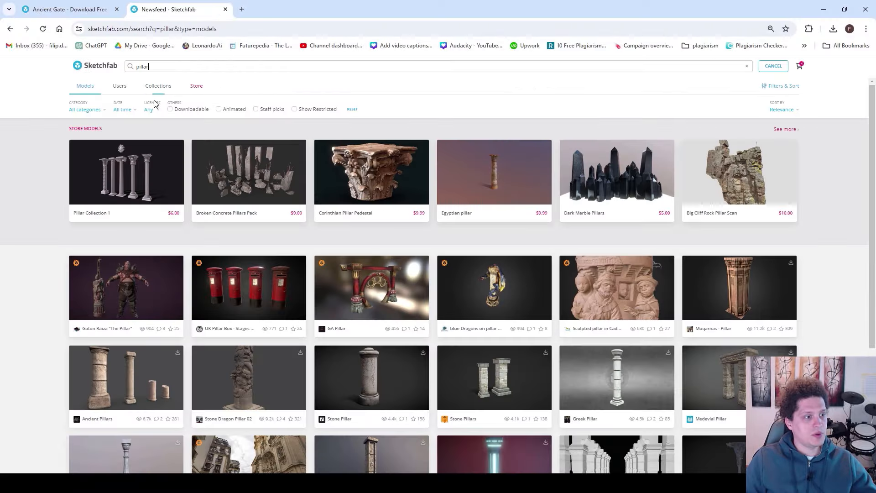
click(171, 109)
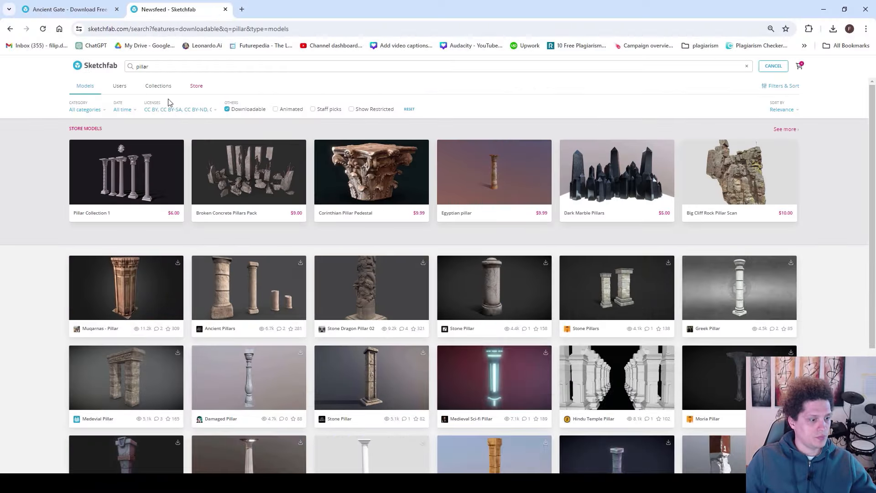
click(252, 300)
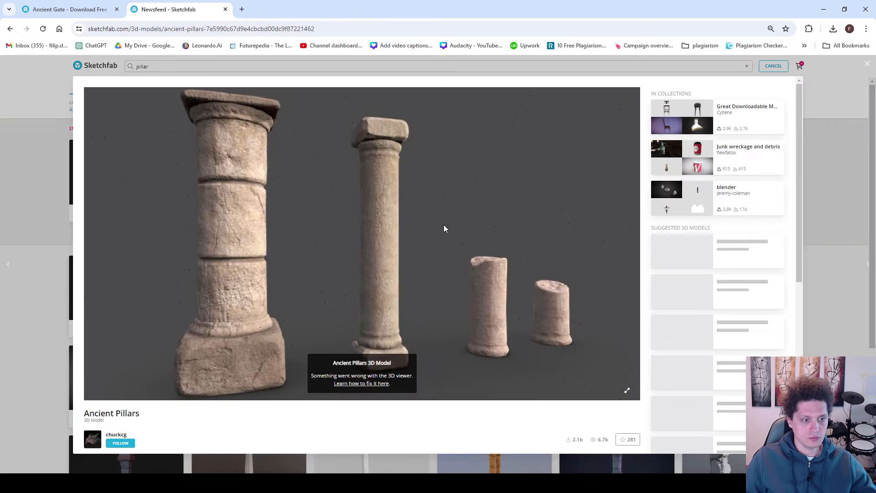
scroll(296, 237, down, 5)
click(111, 153)
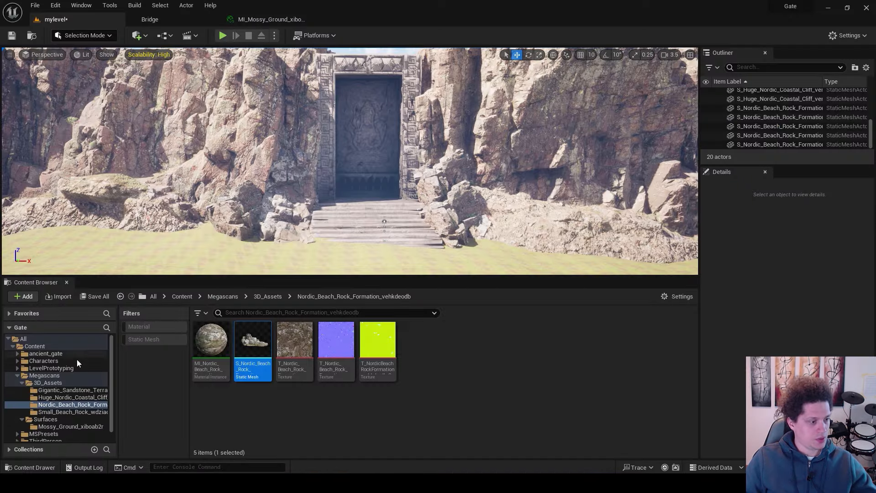
Step: Select the Gate project's Content folder and extract the ancient_pillars archive on the desktop into its own folder with 7-Zip
click(36, 346)
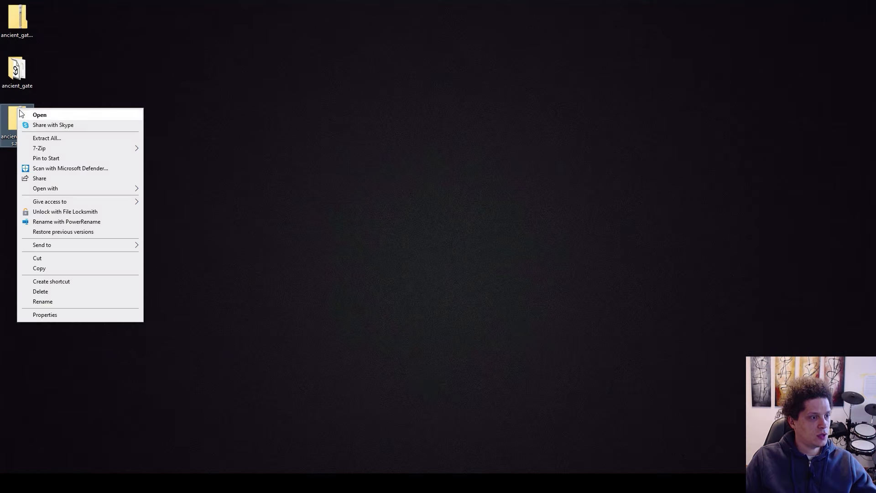
mouse_move(54, 149)
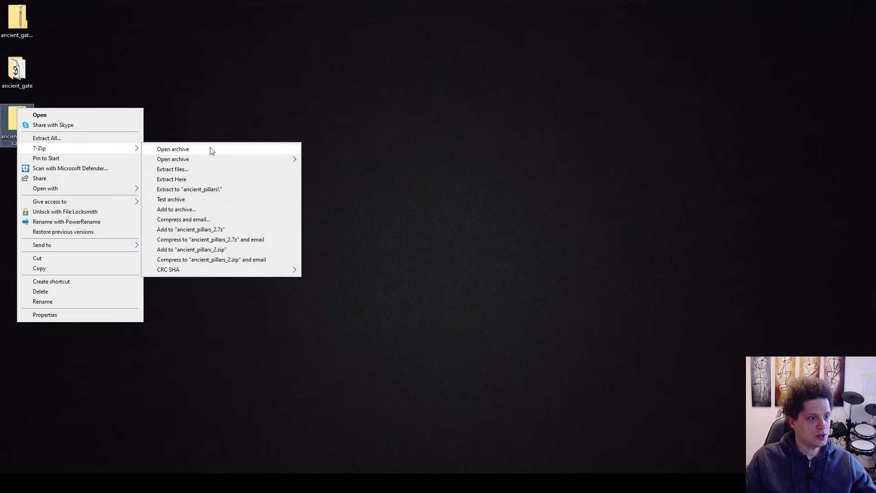
click(204, 189)
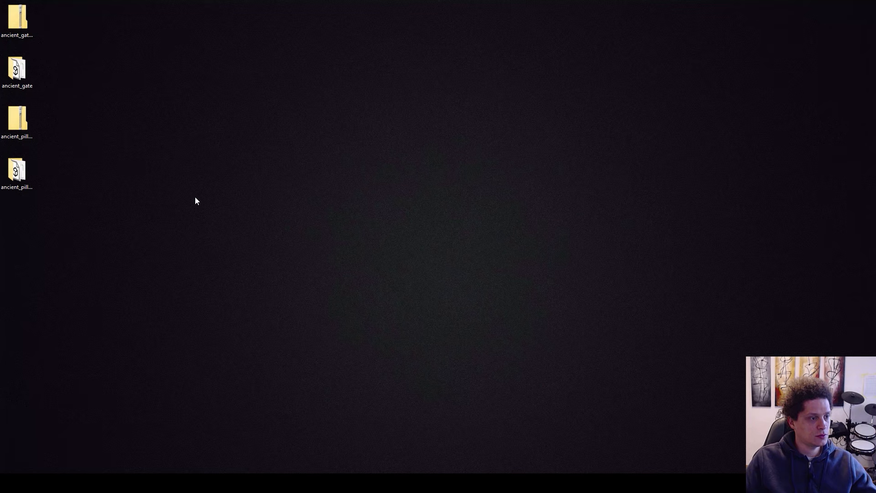
Step: Import the extracted ancient_pillars folder into Content with Combine Static Meshes disabled
drag(18, 172, 57, 204)
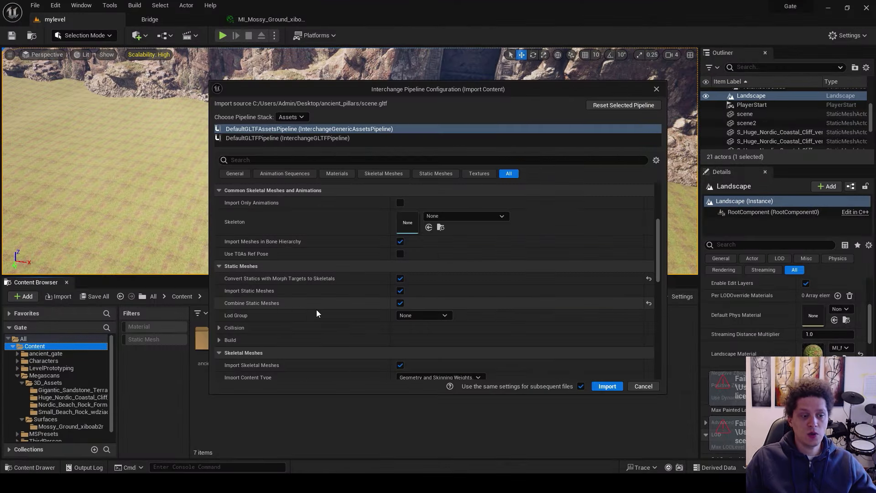
click(400, 303)
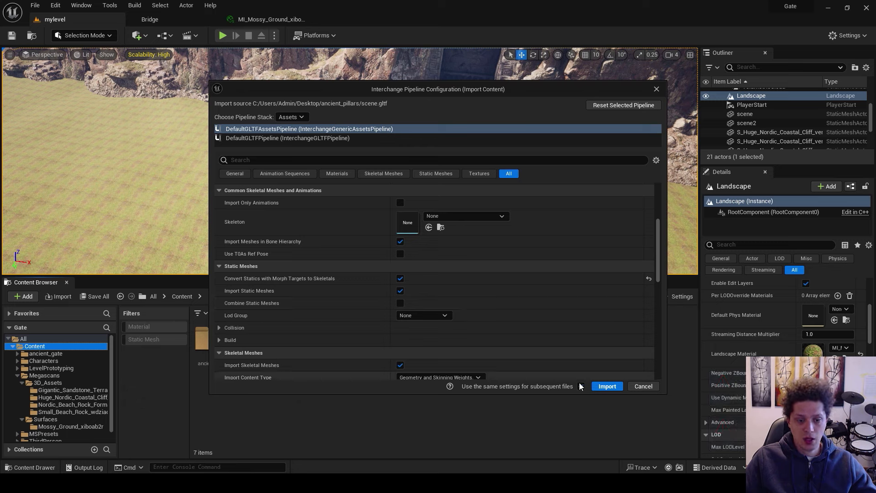
click(607, 387)
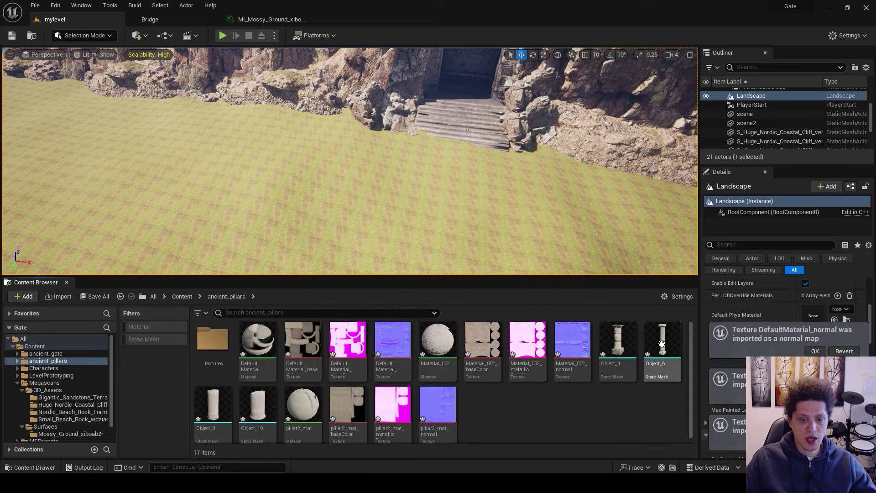
Step: Filter the ancient_pillars folder to static meshes and place the Object_4 pillar in front of the gate
click(139, 340)
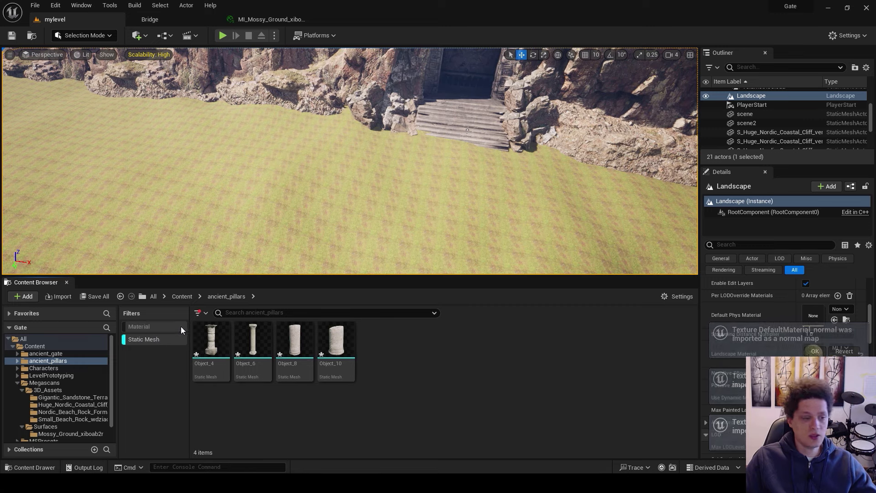
click(205, 313)
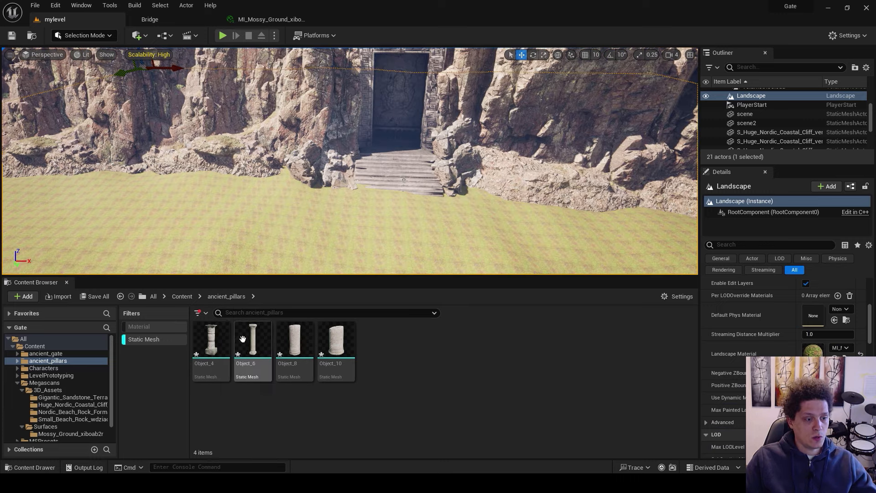
click(211, 342)
drag(211, 343, 415, 183)
Step: Adjust the pillar so it stands beside the left edge of the gate's steps with its base sunk slightly into the ground
key(e)
drag(459, 206, 393, 233)
click(357, 218)
click(346, 158)
key(r)
key(w)
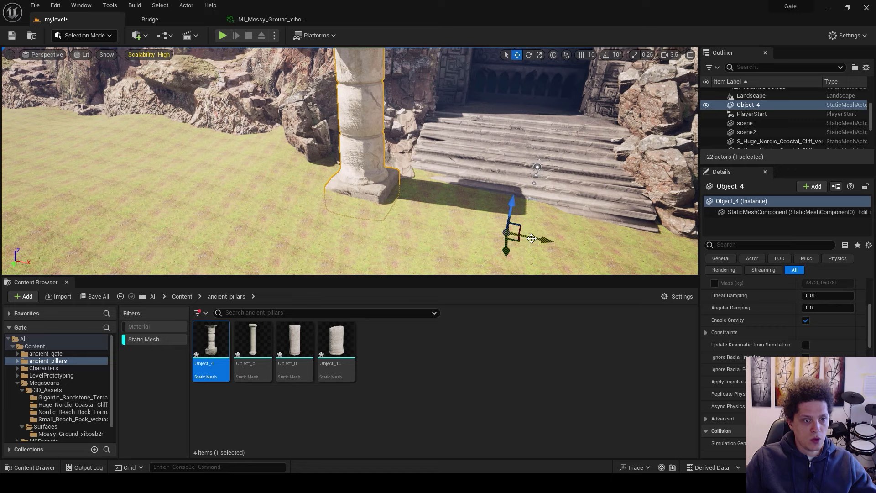
click(438, 191)
mouse_move(438, 191)
right_down()
mouse_move(427, 200)
mouse_move(440, 202)
right_up()
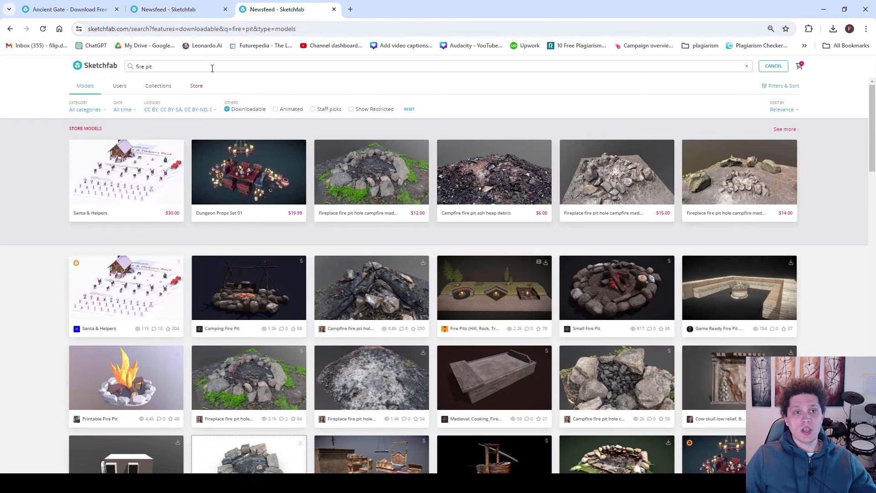
Step: Find Fire Pit (Game Ready / 2K PBR) among Sketchfab's downloadable fire pit models and download its glTF version to the desktop
scroll(237, 196, down, 3)
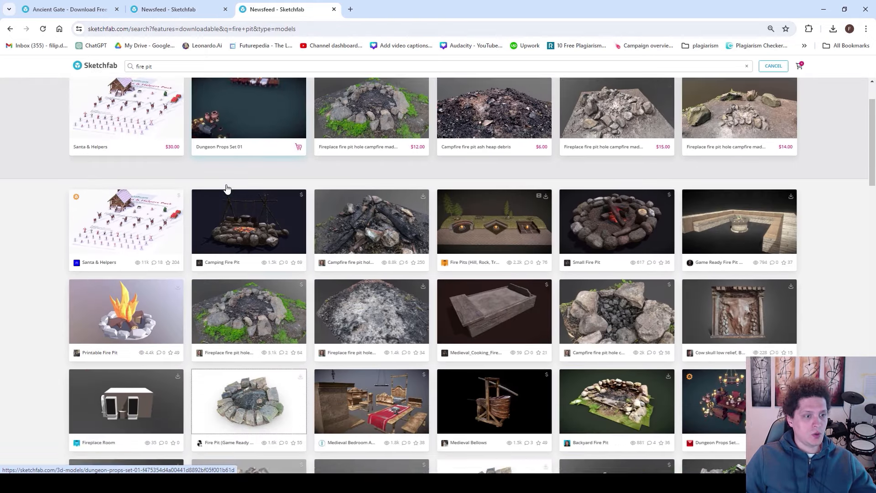
scroll(237, 196, down, 3)
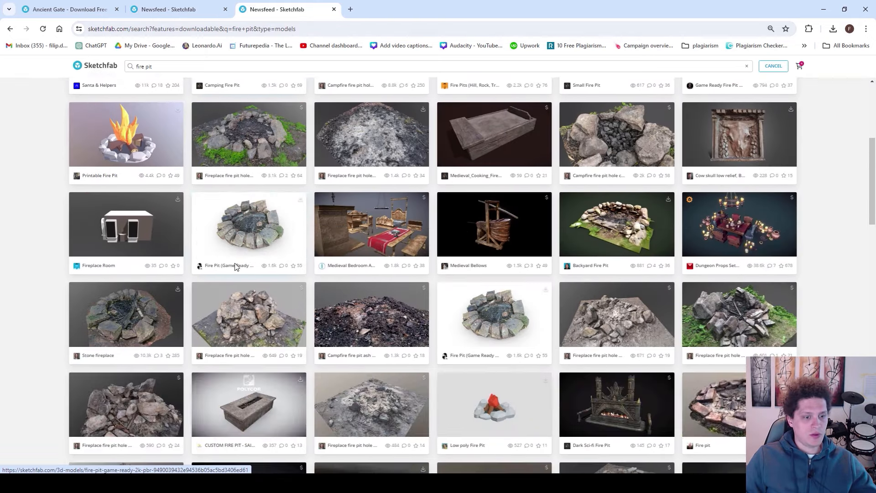
click(255, 234)
scroll(209, 199, down, 6)
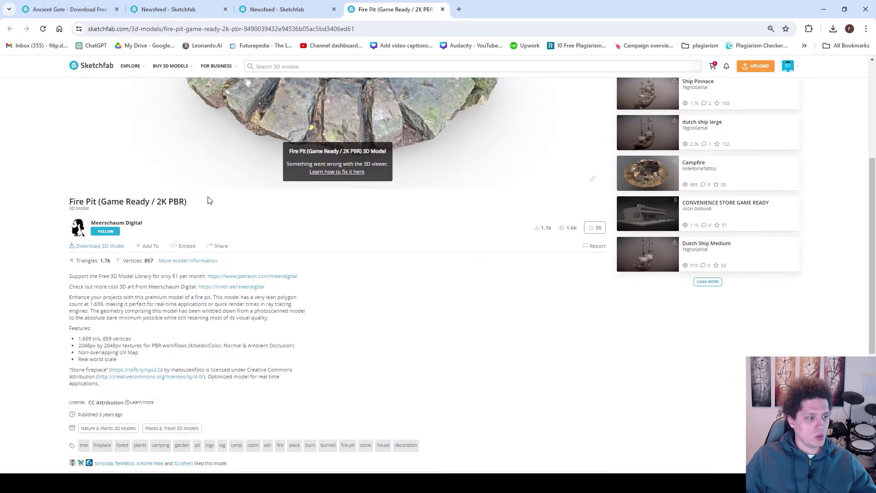
click(105, 208)
click(495, 328)
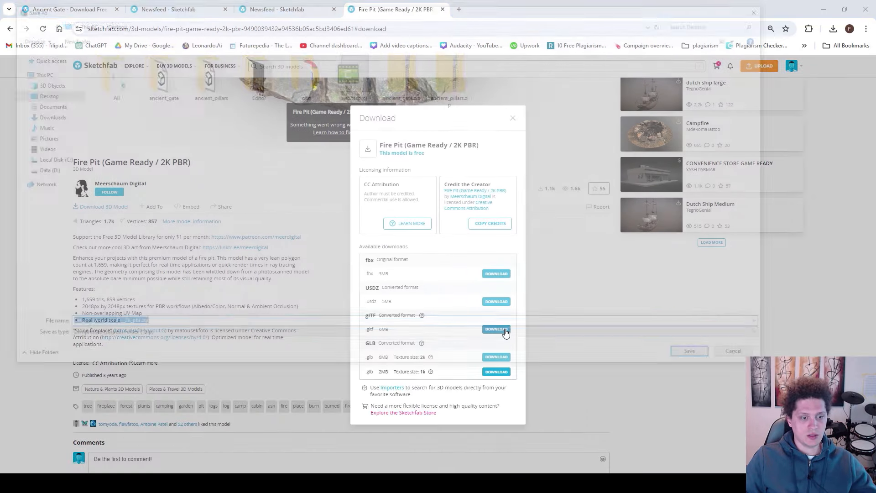
click(700, 358)
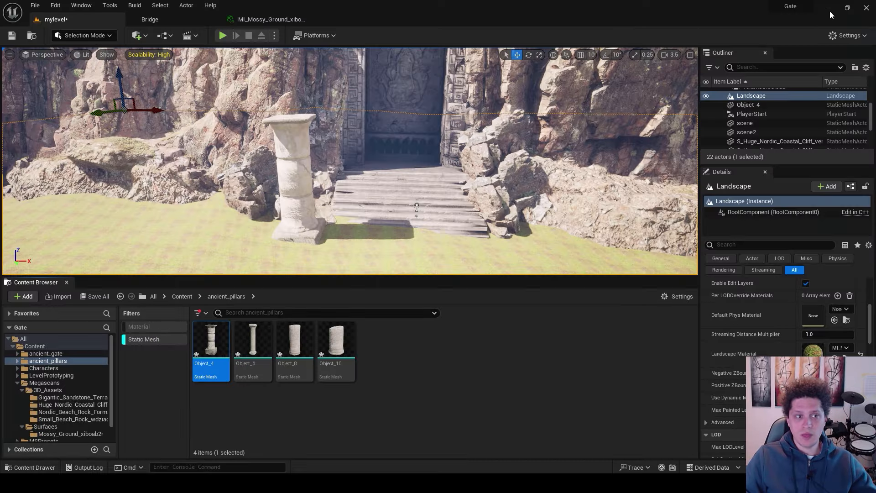
Step: Extract the fire_pit_game_ready__2k_pbr archive on the desktop into its own folder with 7-Zip
click(830, 12)
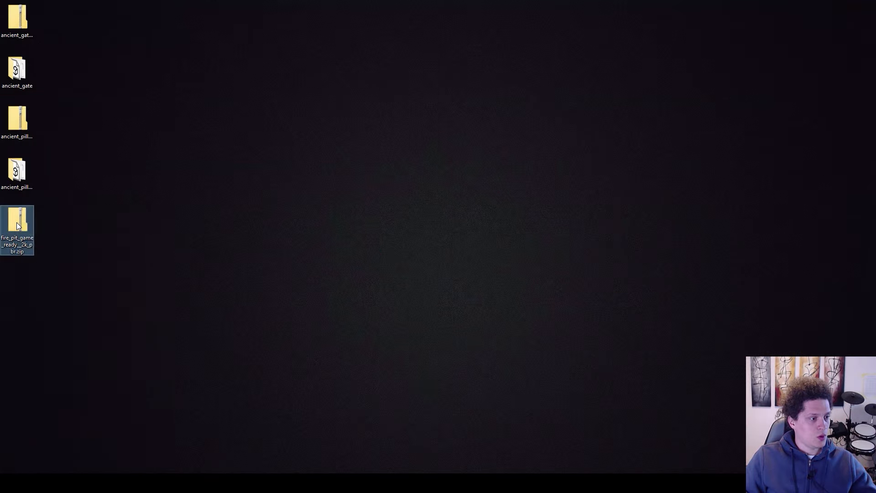
right_click(16, 223)
mouse_move(52, 263)
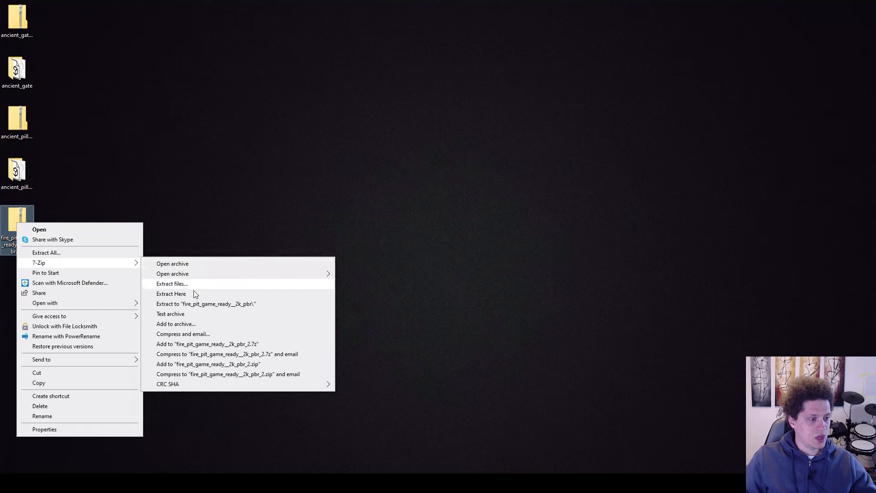
click(192, 304)
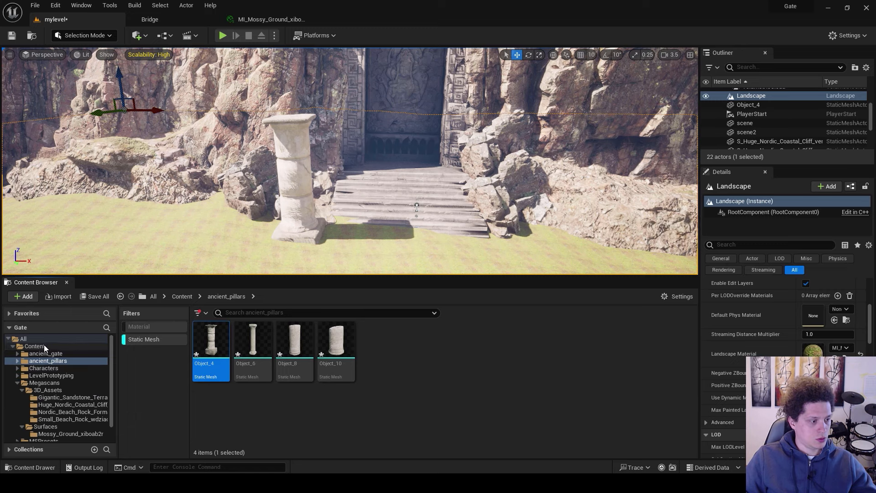
Step: Import the extracted fire_pit_game_ready__2k_pbr folder into the Gate project's Content folder
click(34, 345)
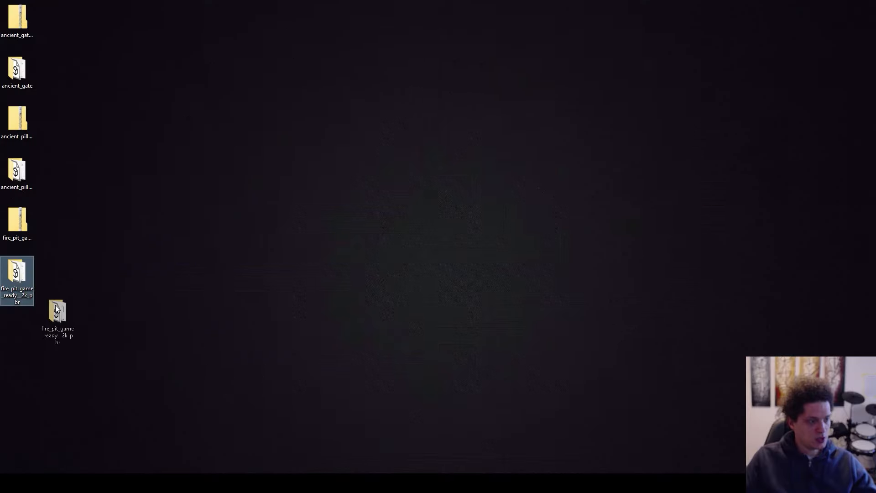
drag(56, 304, 79, 315)
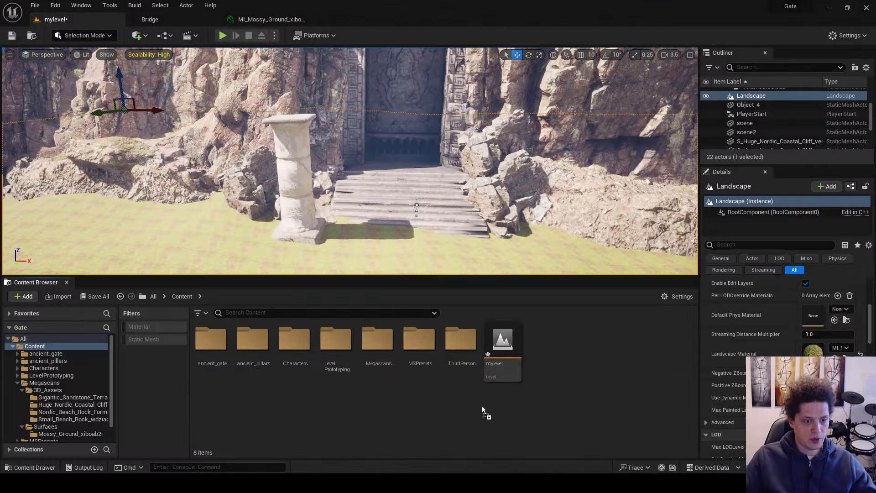
drag(482, 406, 562, 382)
click(606, 383)
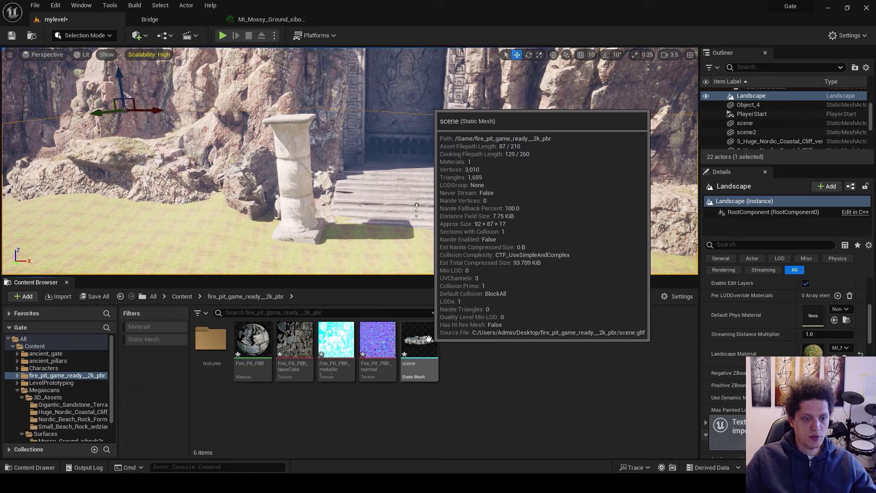
Step: Place the fire pit's scene mesh at the pillar and raise it onto the pillar's top
right_drag(513, 262, 461, 262)
drag(417, 342, 343, 183)
right_drag(343, 184, 359, 173)
key(e)
drag(325, 181, 318, 132)
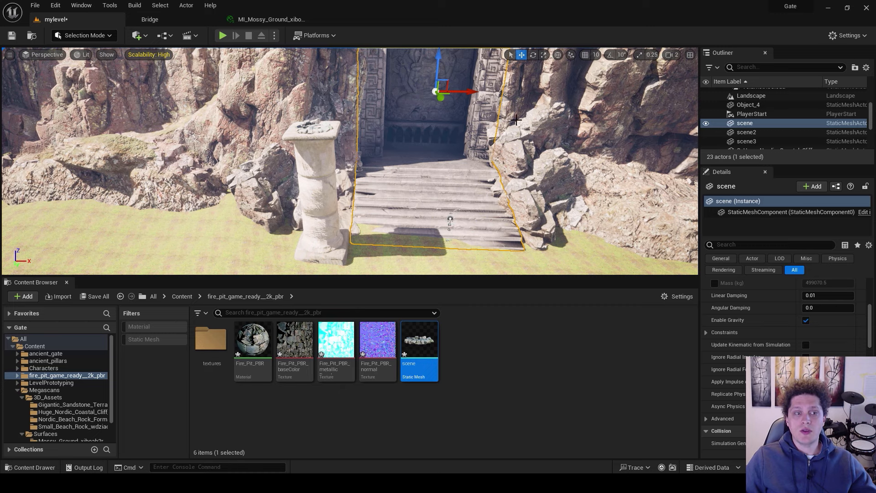
Step: Add the Starter Content pack to the project
click(506, 356)
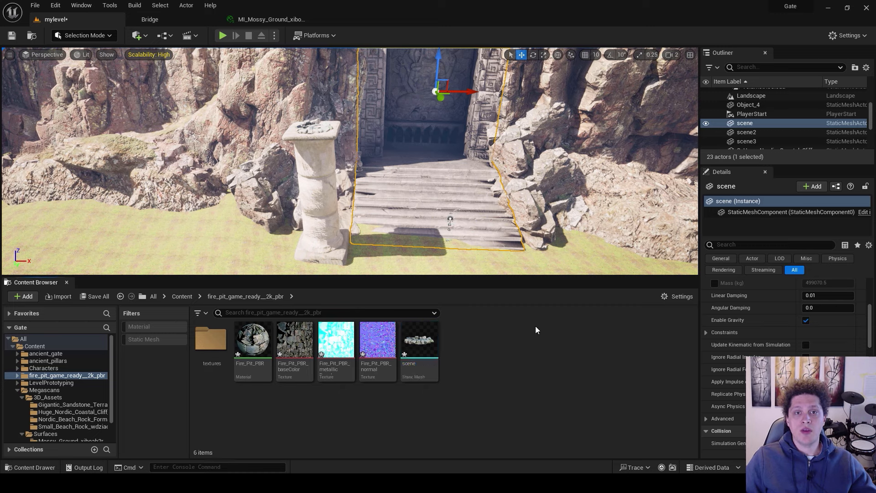
click(21, 297)
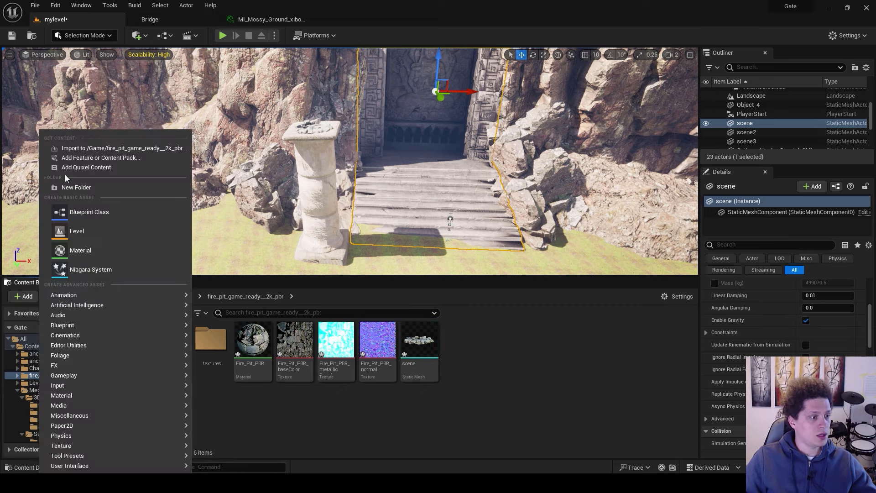
click(89, 158)
click(366, 141)
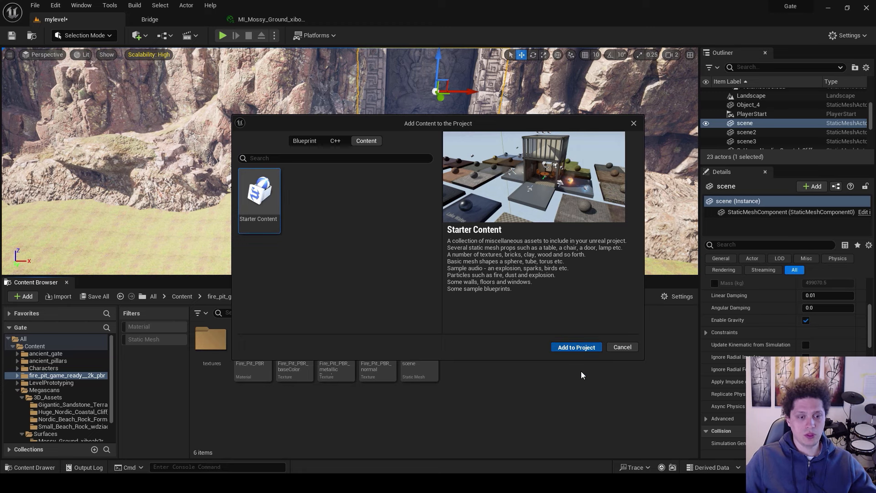
Step: Search the StarterContent folder for fire and place the P_Fire particle system on top of the pillar
click(44, 417)
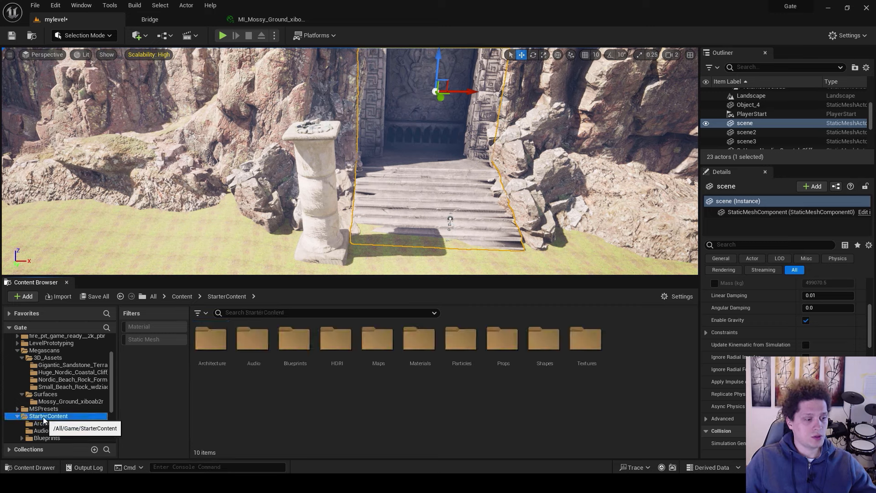
click(245, 315)
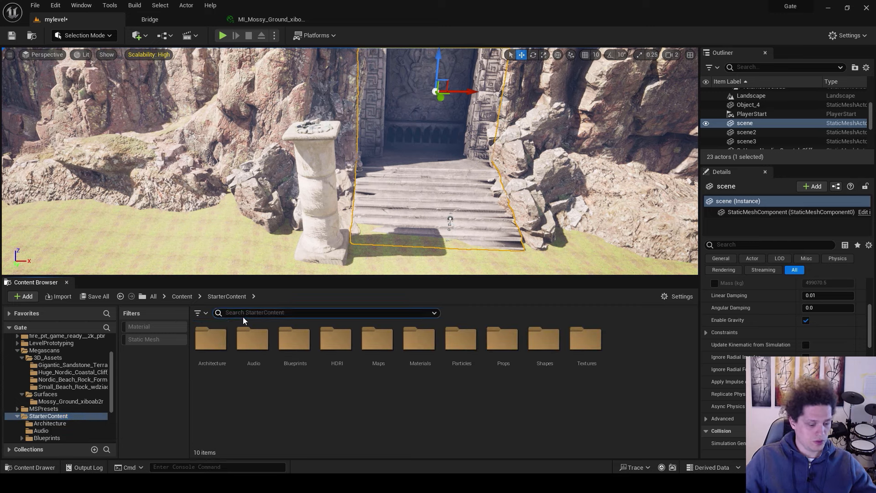
text(fire)
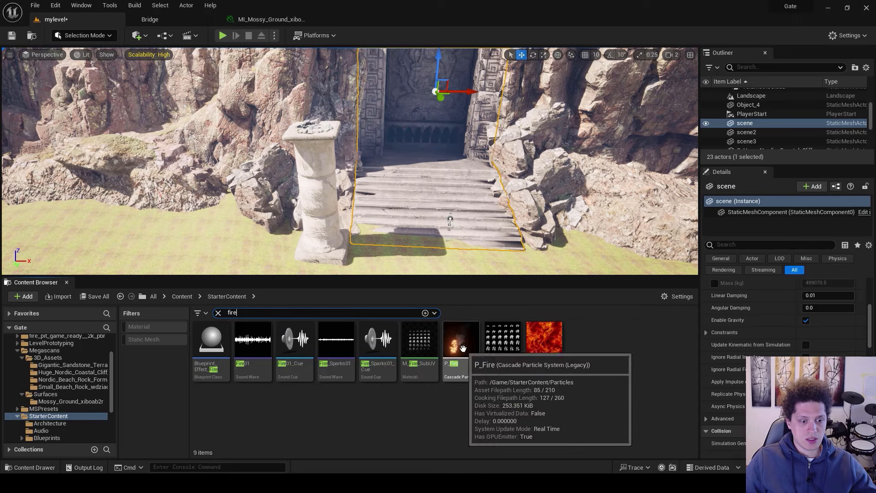
click(456, 349)
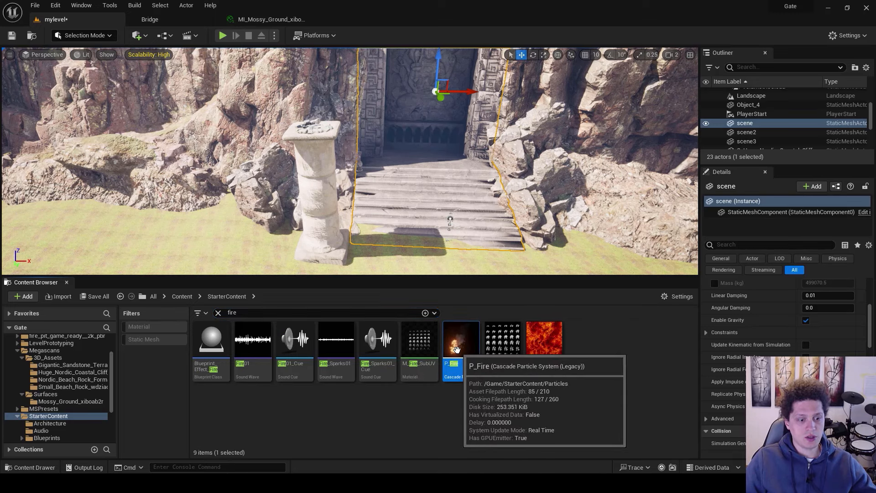
drag(457, 350, 312, 128)
key(f)
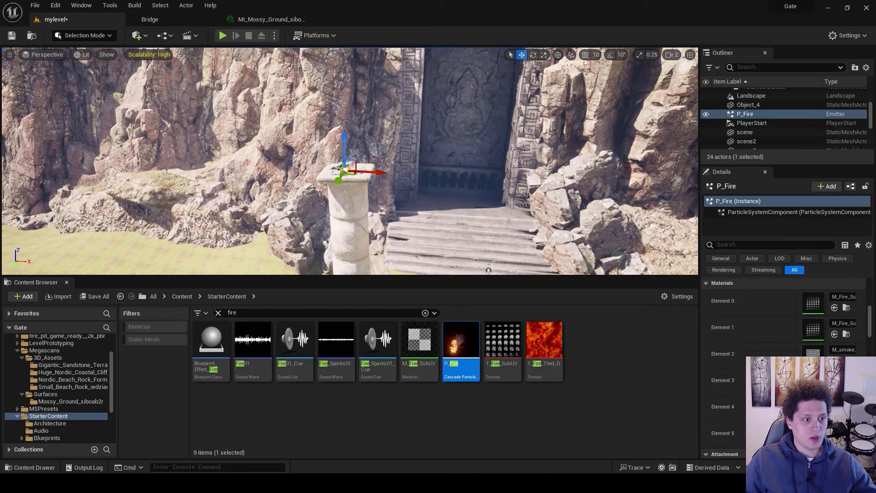
Step: Move the P_Fire emitter towards the centre of the stone ring on top of the pillar
key(f)
alt+drag(389, 214, 348, 206)
key(r)
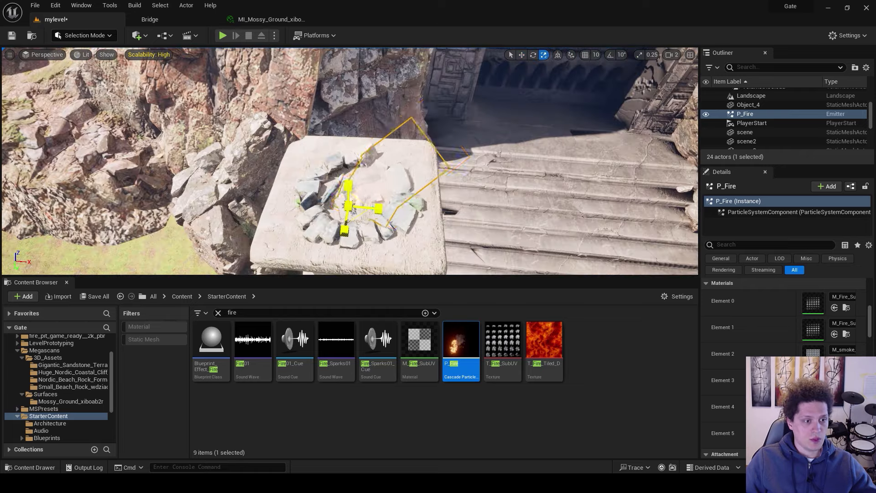
right_drag(365, 208, 250, 153)
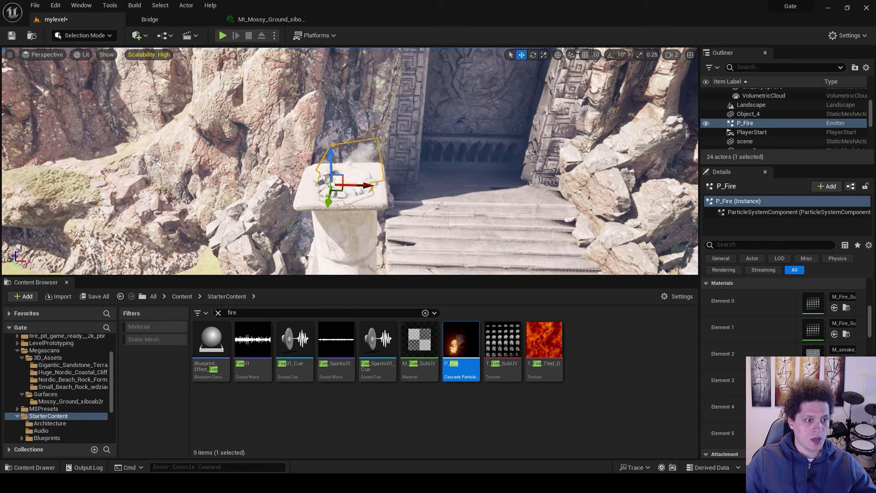
right_click(357, 177)
click(311, 183)
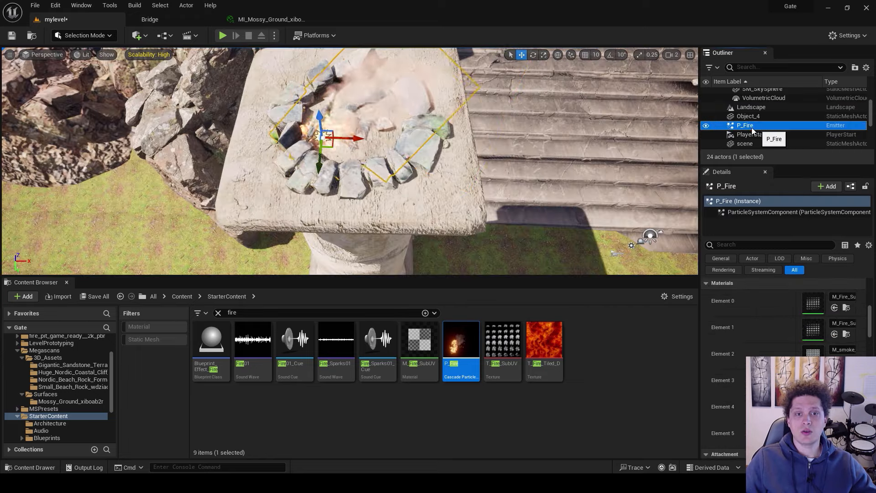
drag(346, 139, 372, 141)
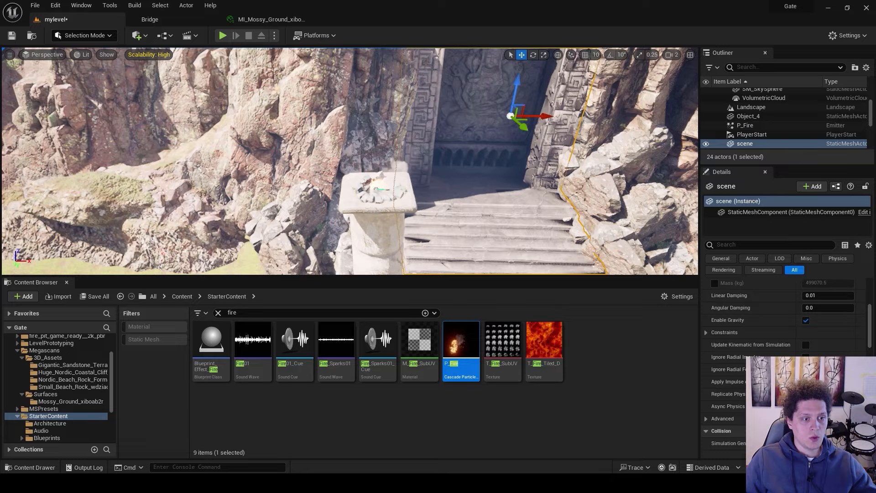
Step: Scale up the P_Fire emitter so its flames fill the stone fire pit on the pillar
right_drag(381, 182, 406, 183)
click(745, 126)
key(r)
click(360, 155)
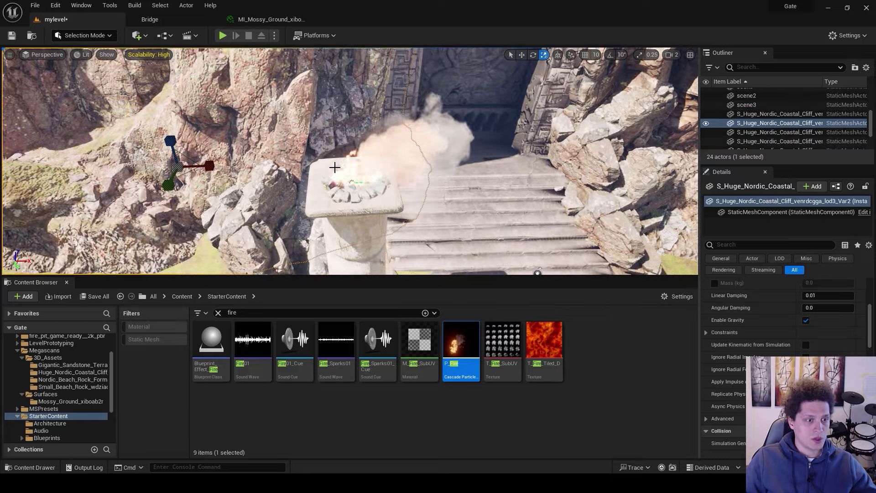
mouse_move(334, 166)
right_down()
mouse_move(335, 146)
mouse_move(338, 160)
mouse_move(361, 155)
mouse_move(337, 160)
right_up()
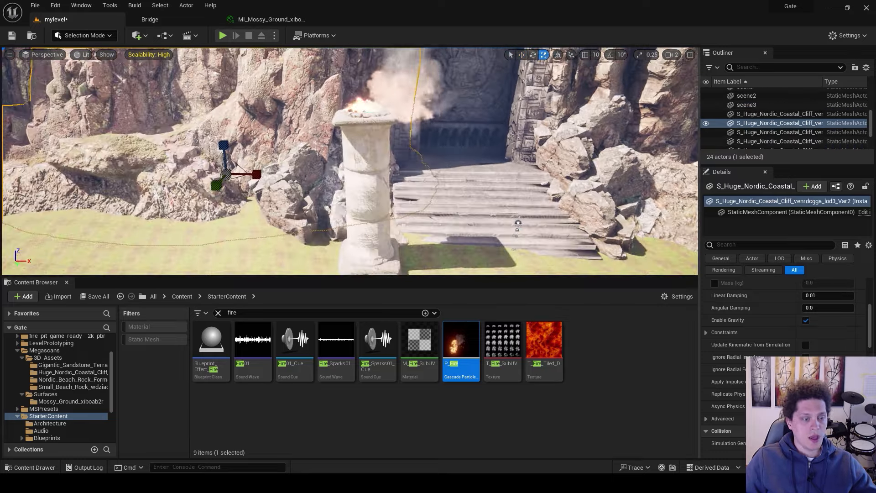
Step: Group the pillar, its fire pit mesh and the P_Fire emitter together
click(360, 153)
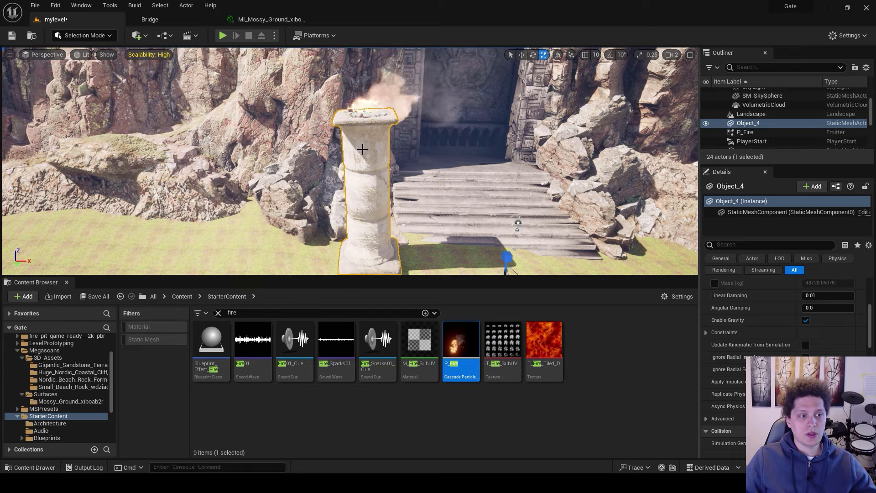
key(f)
ctrl+click(392, 170)
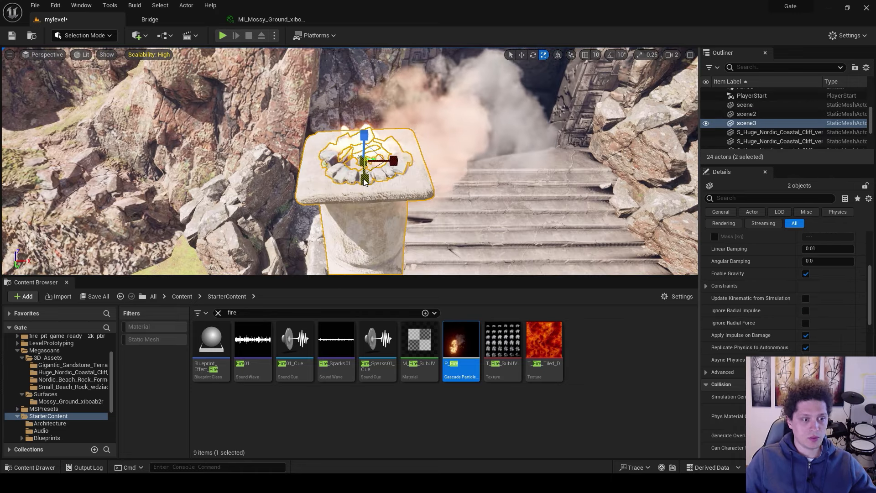
scroll(780, 119, down, 1)
ctrl+click(520, 125)
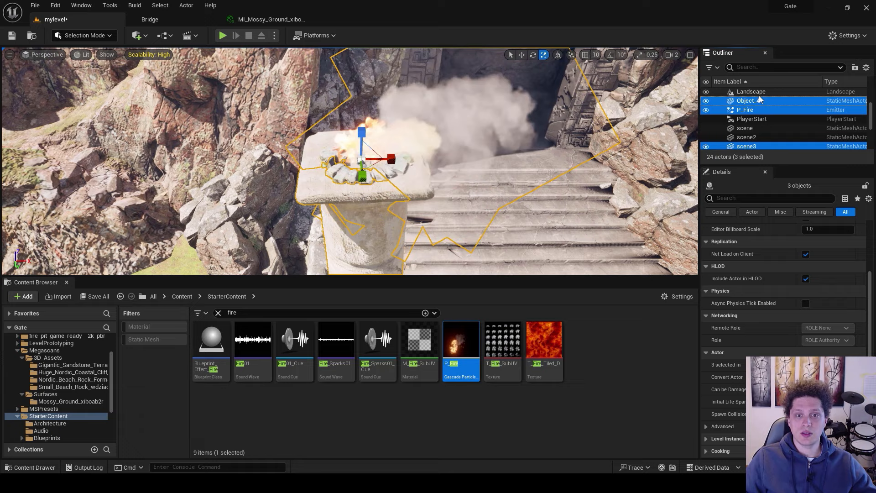
right_click(737, 107)
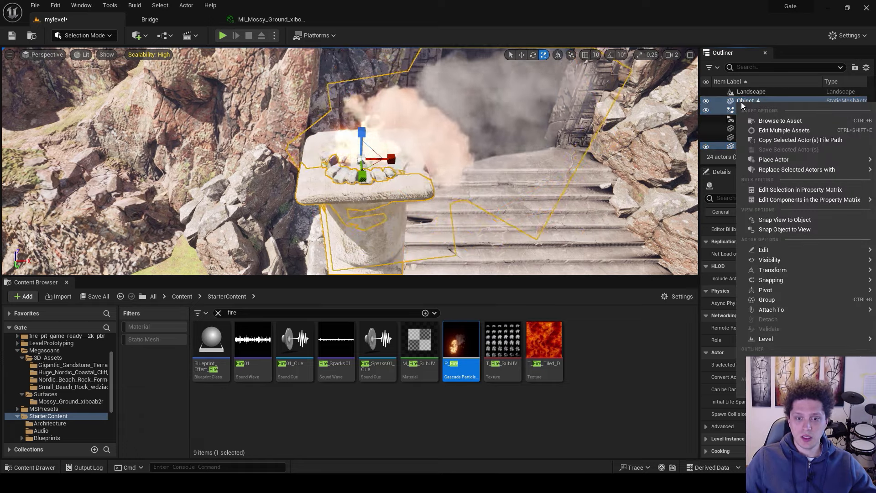
click(767, 300)
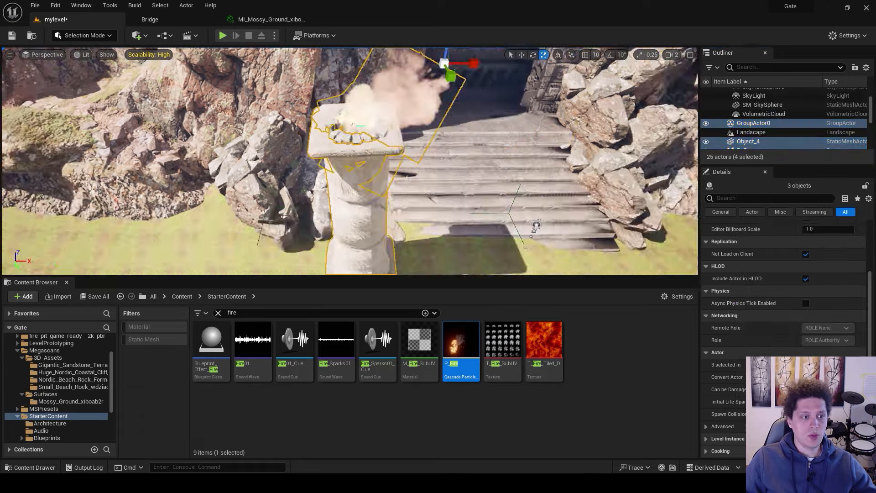
Step: Duplicate the pillar group and place the copy on the opposite side of the gate's steps
right_drag(350, 160, 322, 151)
key(s)
key(w)
alt+drag(456, 136, 688, 148)
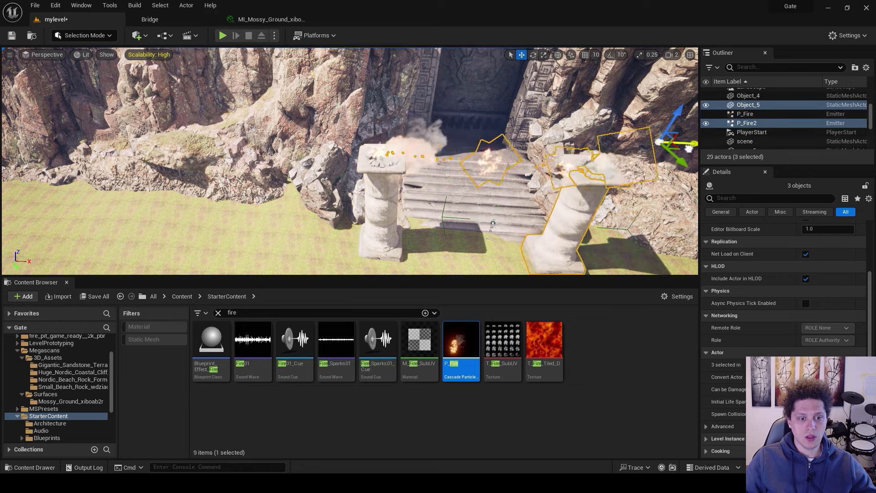
right_drag(689, 149, 399, 221)
click(502, 91)
key(w)
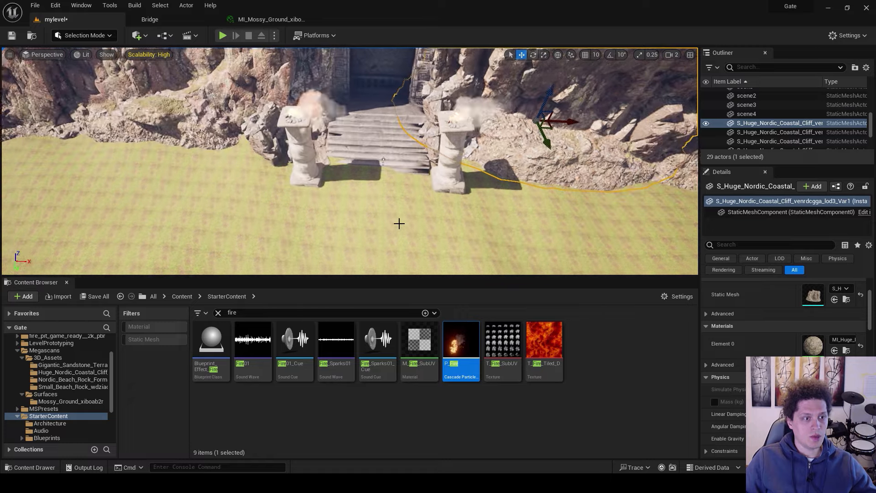
Step: Play the level from the grass before the gate in full screen, inspect both pillars, and end the play session
right_click(379, 209)
click(404, 456)
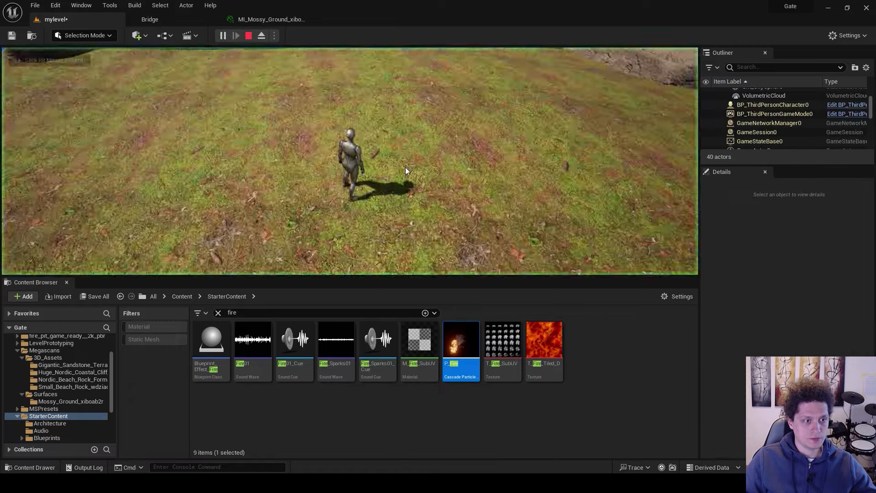
key(w)
key(s)
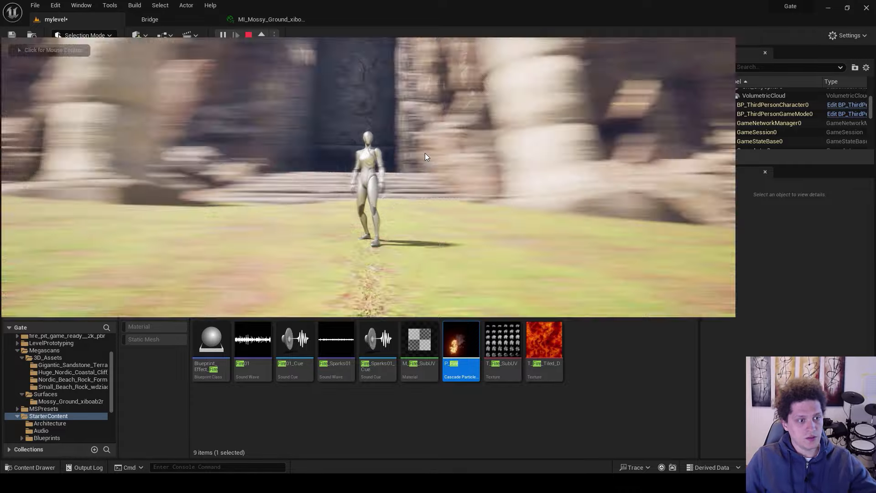
key(F11)
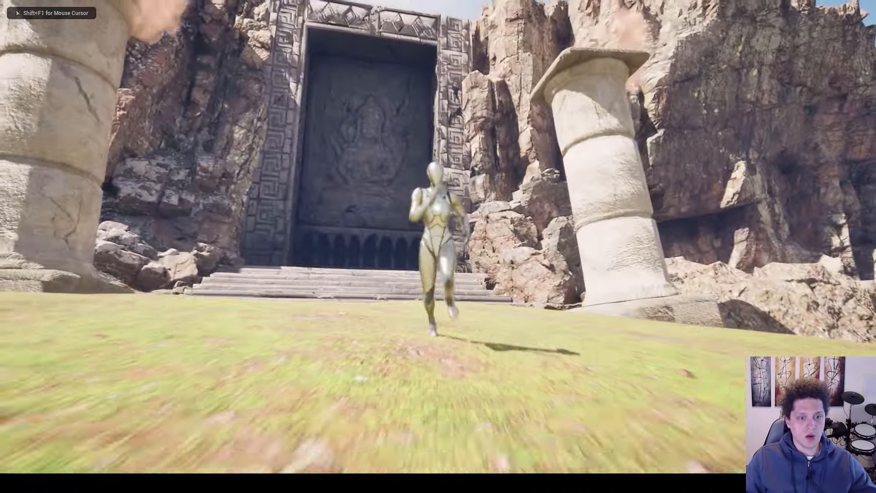
key(a)
key(w)
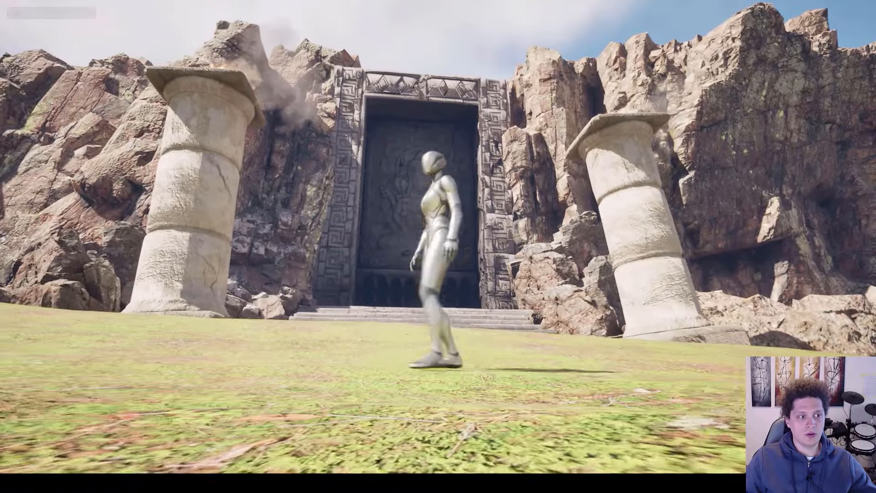
key(F11)
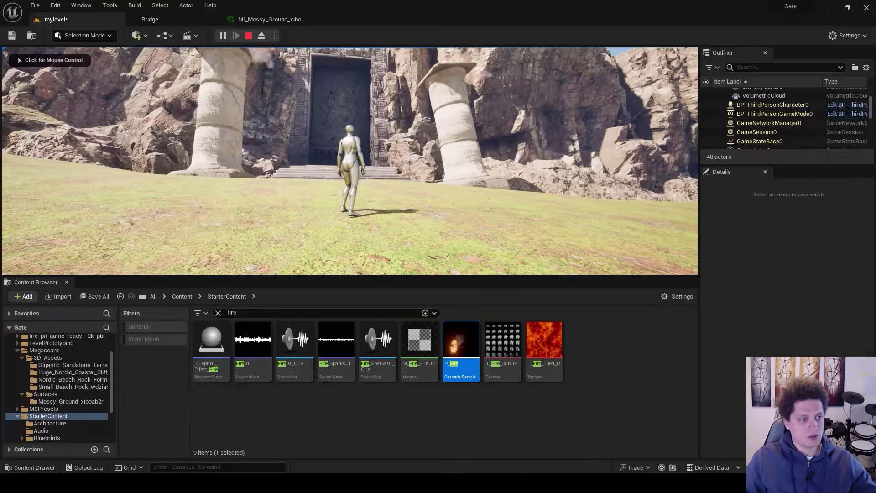
key(Escape)
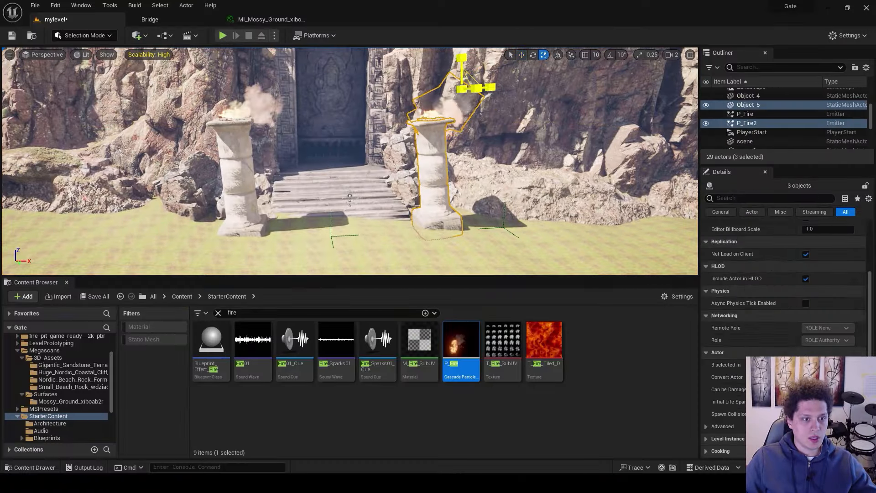
Step: Scale both pillar groups down and set them on the ground on either side of the steps
drag(463, 87, 470, 125)
key(w)
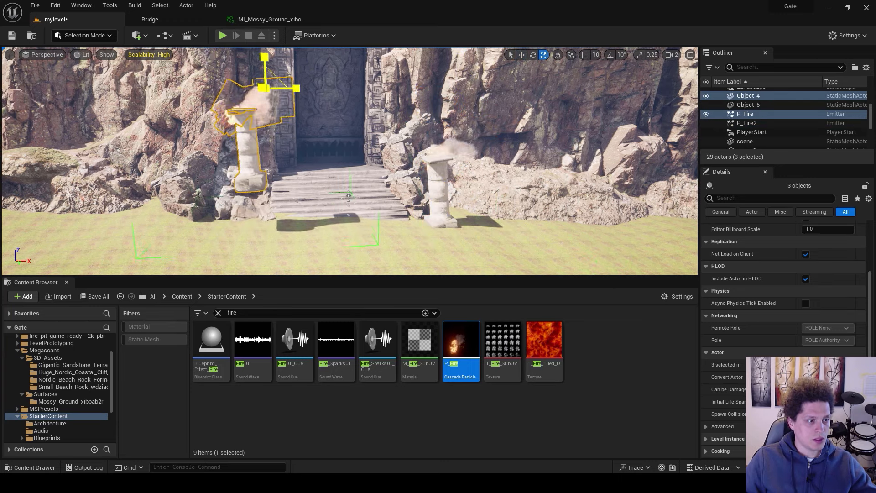
drag(264, 61, 272, 109)
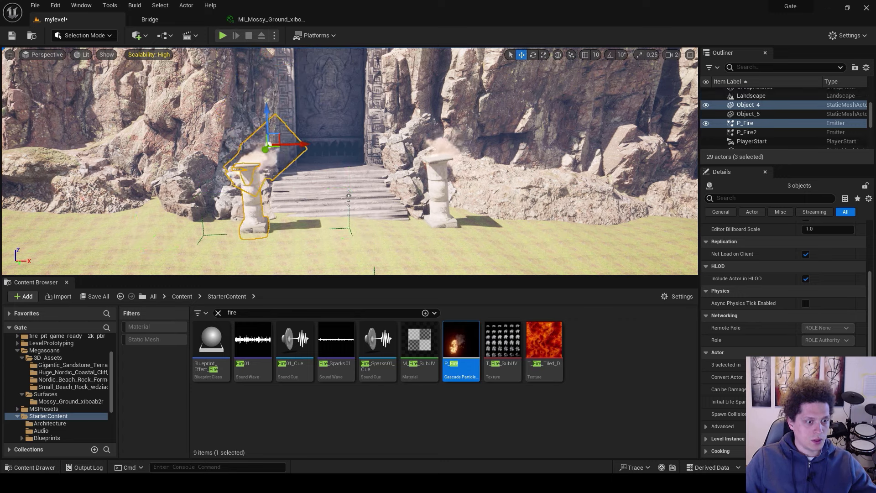
Step: Play the level from in front of the gate to check the resized pillars and fires, and end the session
right_click(333, 222)
click(366, 462)
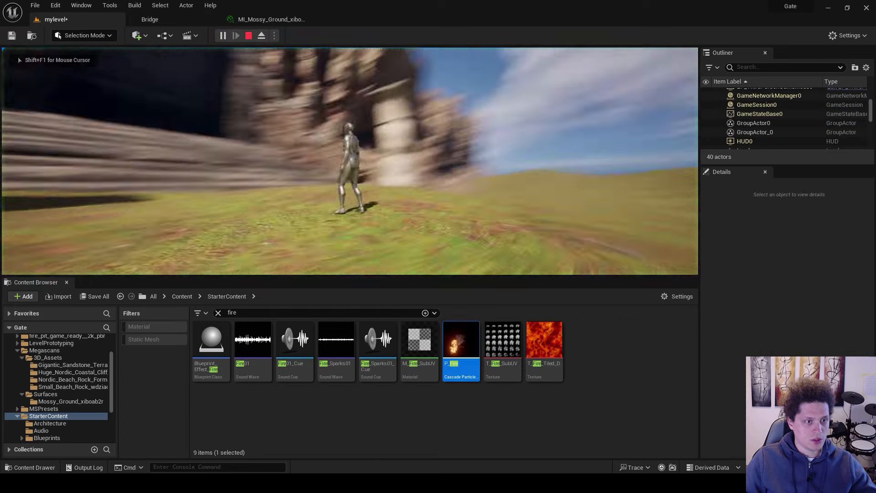
key(w)
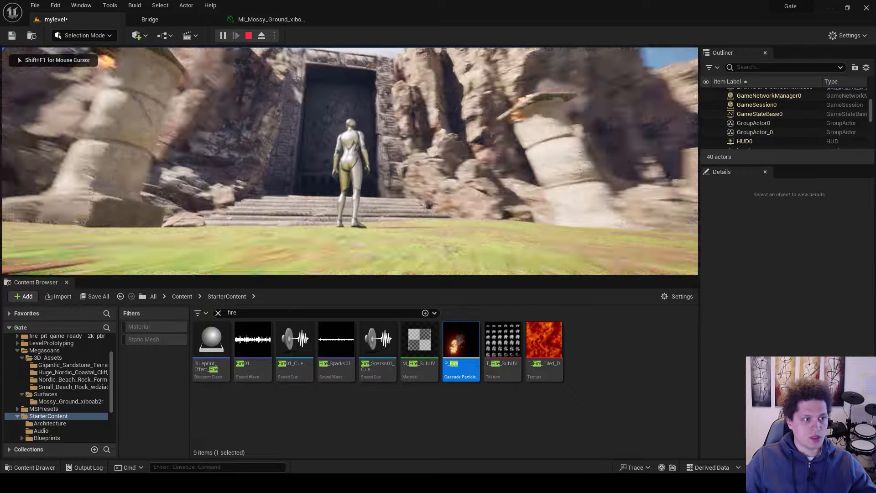
key(w)
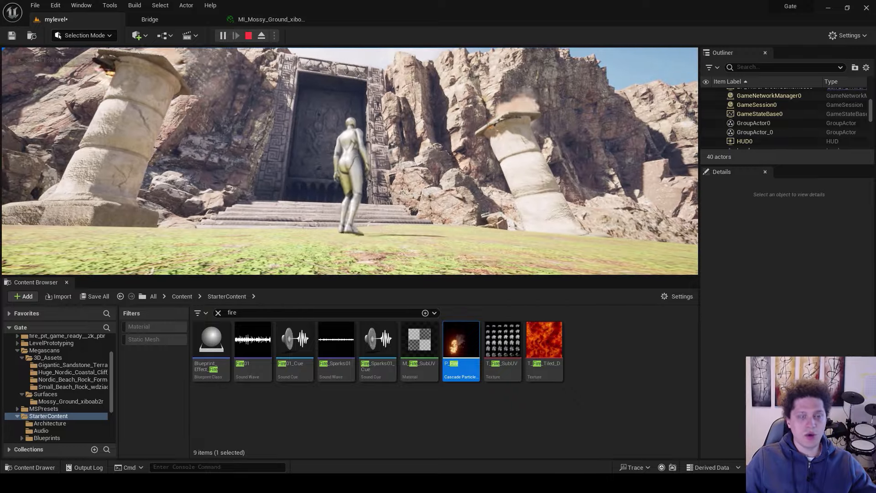
key(Escape)
Step: Ungroup the original pillar, its fire pit and its P_Fire emitter
right_drag(318, 171, 319, 170)
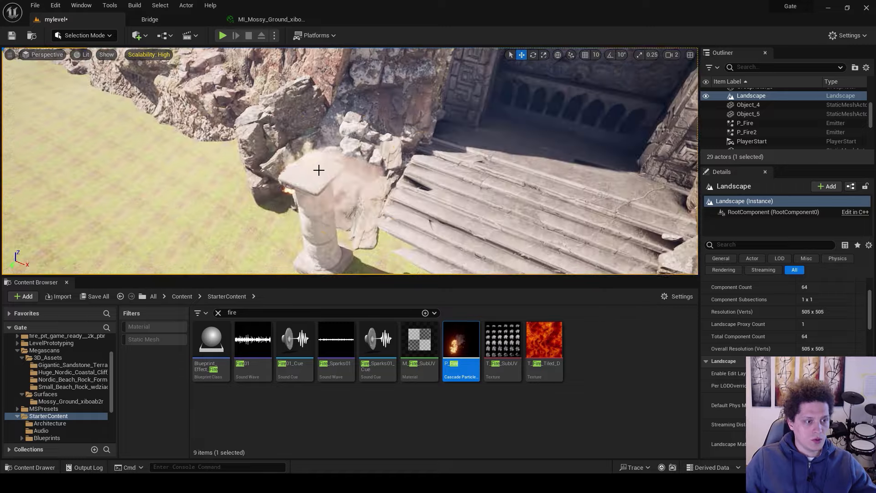
click(319, 170)
right_click(315, 176)
mouse_move(349, 391)
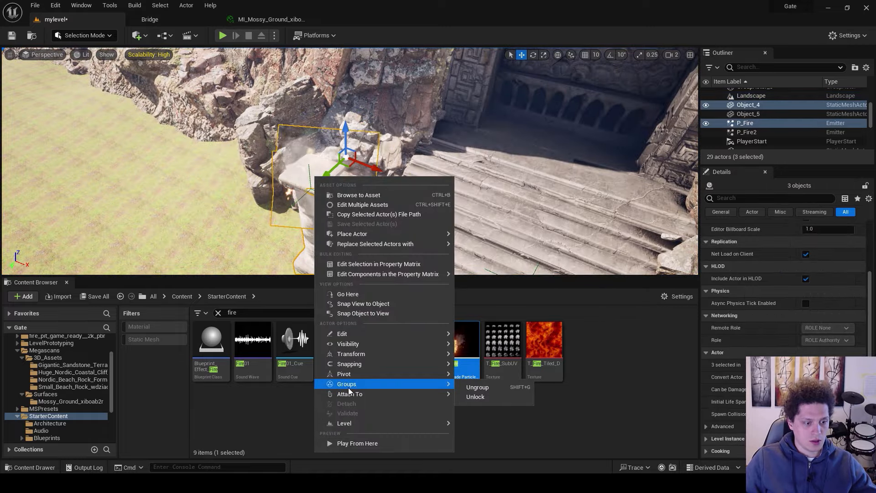
click(477, 386)
Step: Resize the original pillar's fire pit and fire and recentre both on the pillar's top
right_drag(394, 229, 394, 229)
click(361, 184)
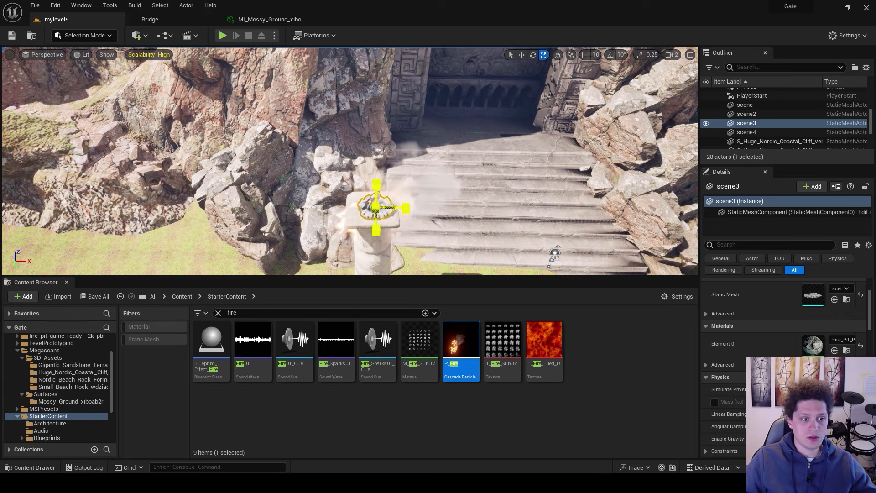
key(w)
scroll(387, 206, up, 2)
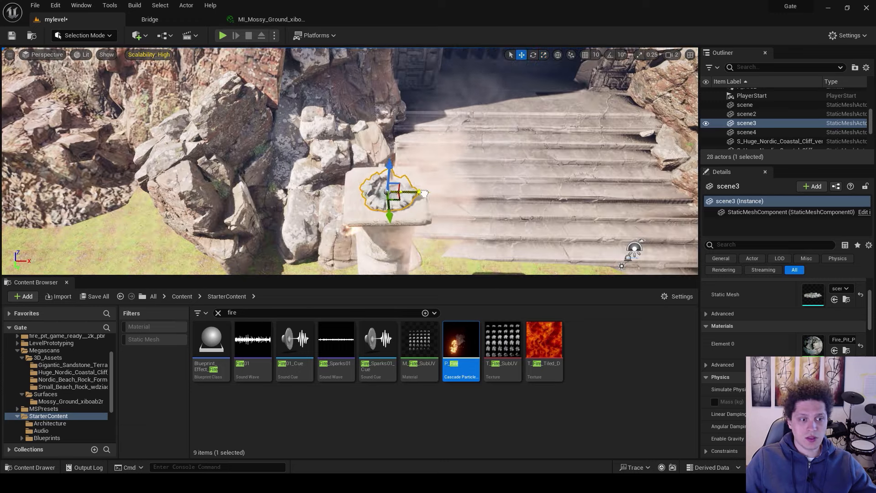
click(489, 194)
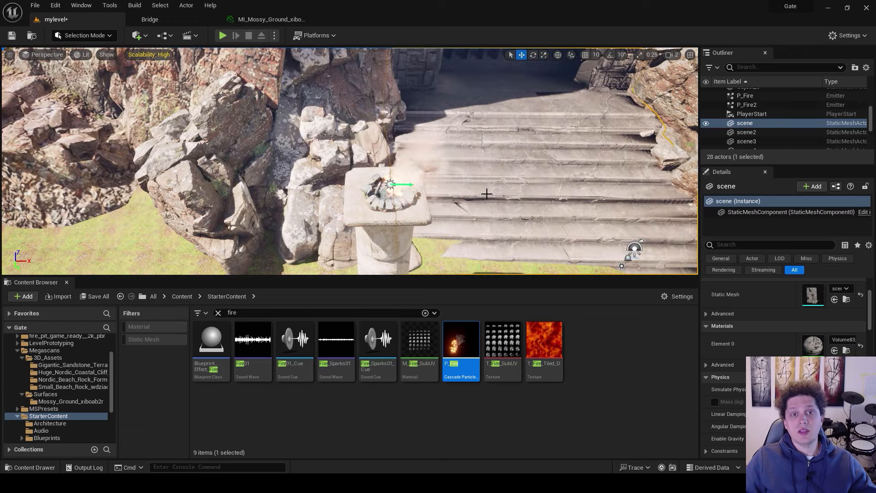
Step: Ungroup the duplicated pillar and raise its fire emitter and fire pit onto the pillar's top
right_drag(465, 150, 451, 186)
click(418, 180)
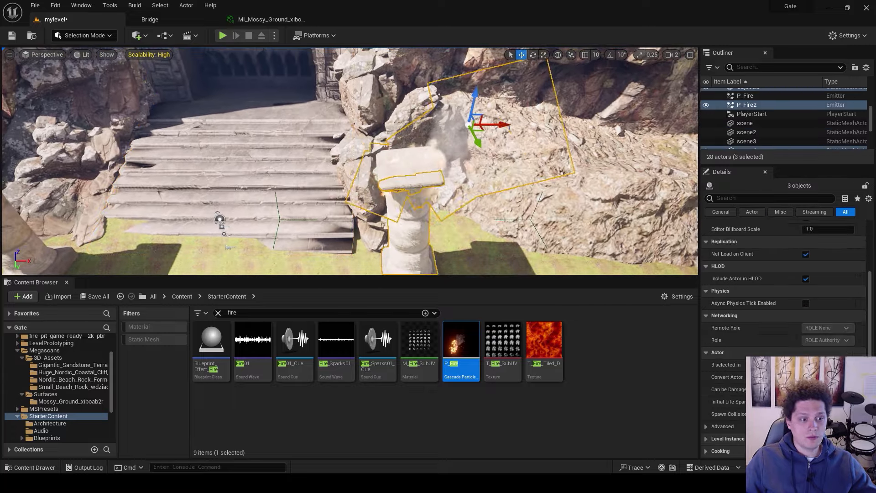
right_click(419, 180)
mouse_move(462, 385)
click(581, 389)
click(421, 176)
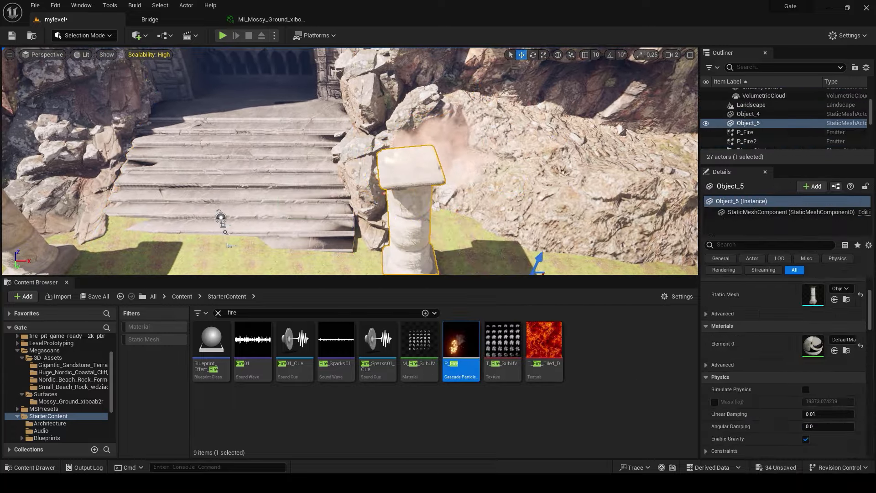
click(442, 170)
drag(418, 154, 421, 122)
click(397, 180)
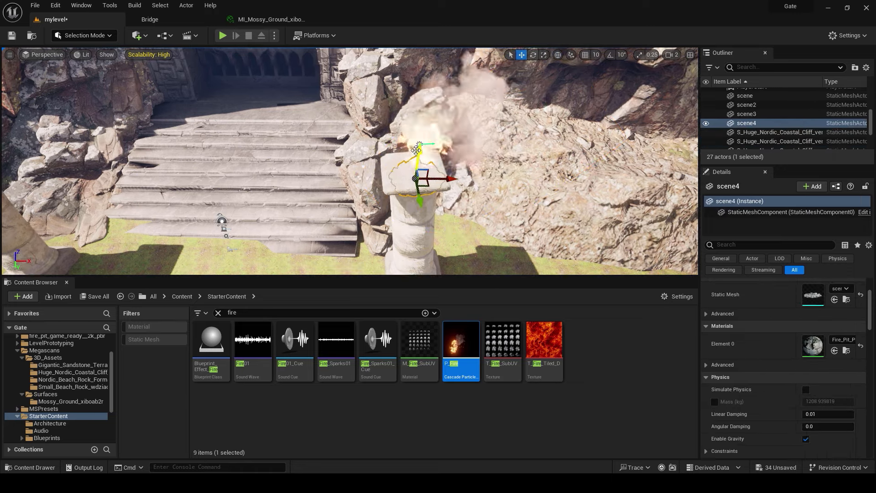
drag(414, 184, 438, 173)
Step: Scale down the P_Fire2 emitter and centre it inside the duplicated pillar's fire pit
key(r)
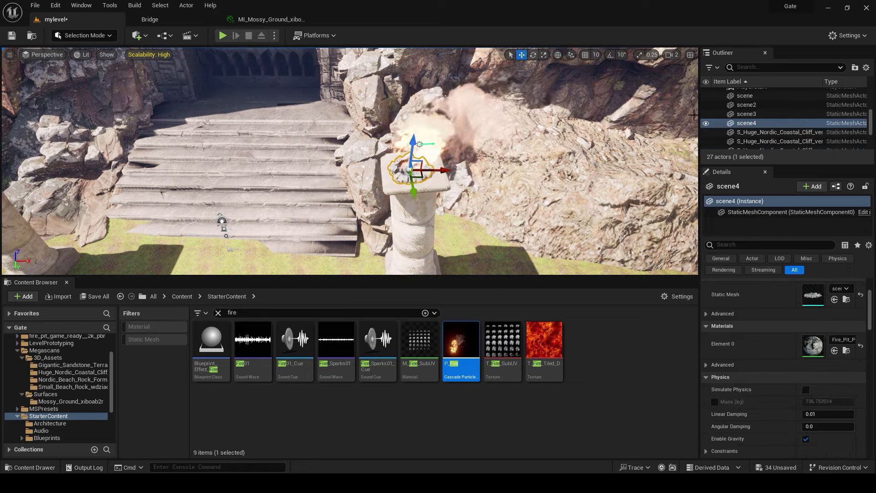
click(402, 144)
key(w)
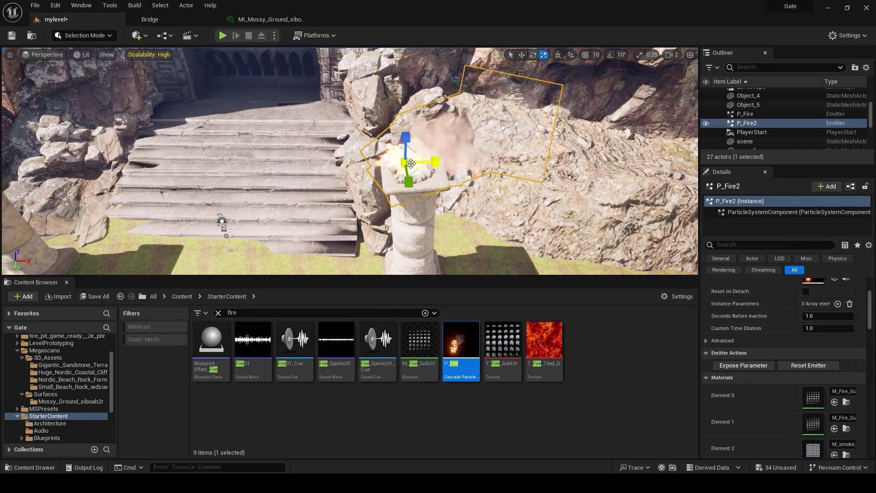
click(322, 177)
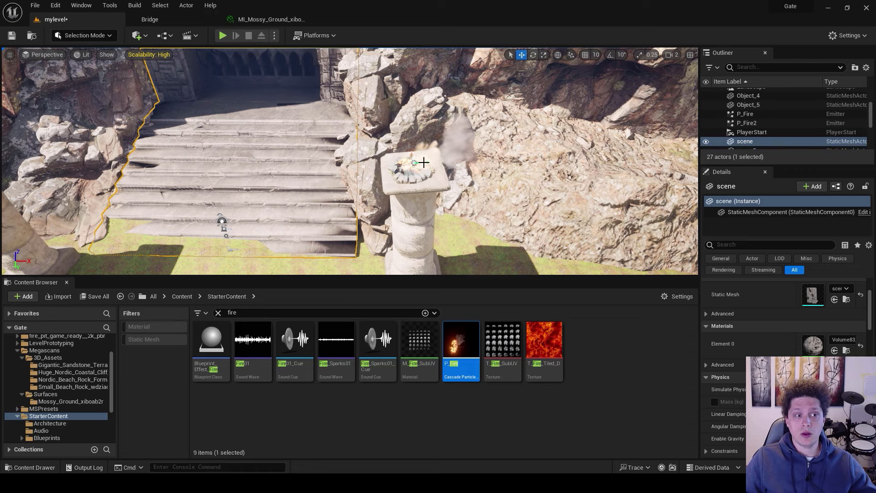
Step: Save the level and all unsaved project assets
right_drag(423, 162, 434, 136)
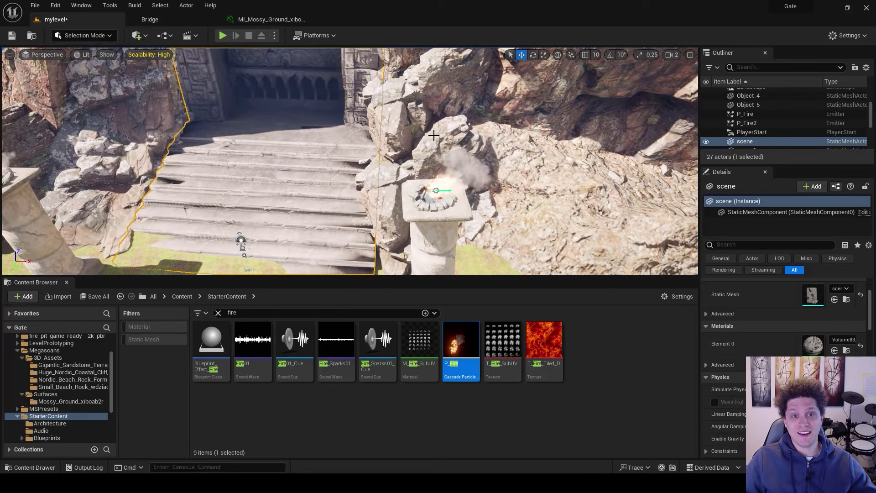
right_drag(433, 135, 370, 154)
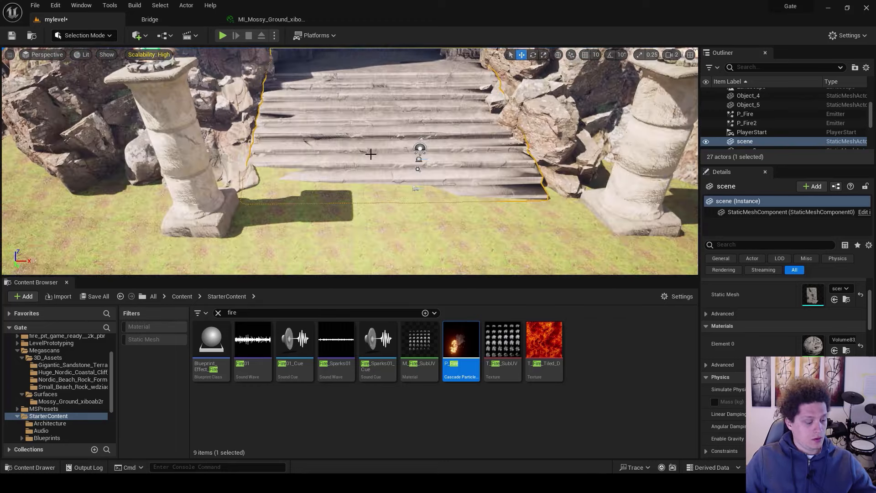
key(ctrl+shift+s)
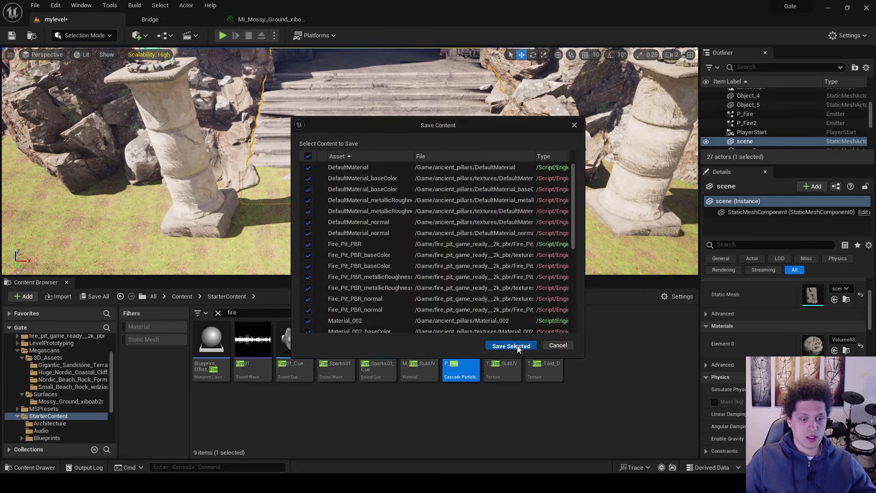
click(530, 343)
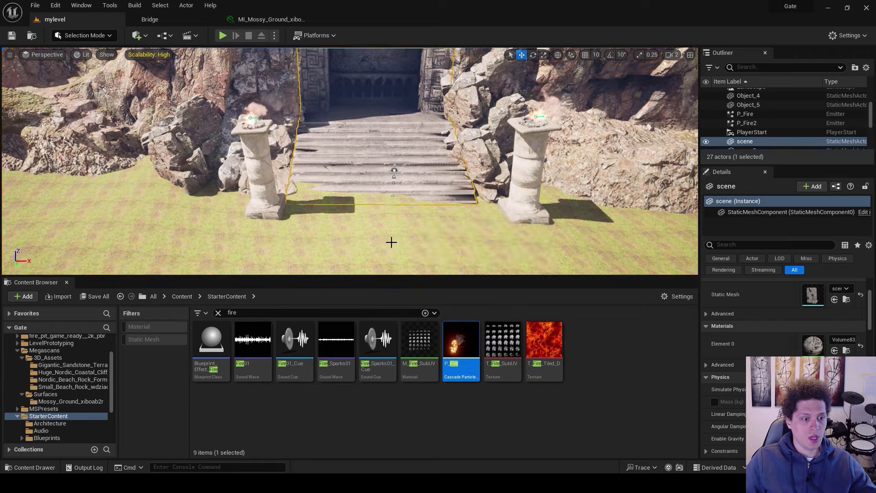
Step: Play the saved level from the grass in front of the gate's steps
right_click(391, 242)
click(434, 466)
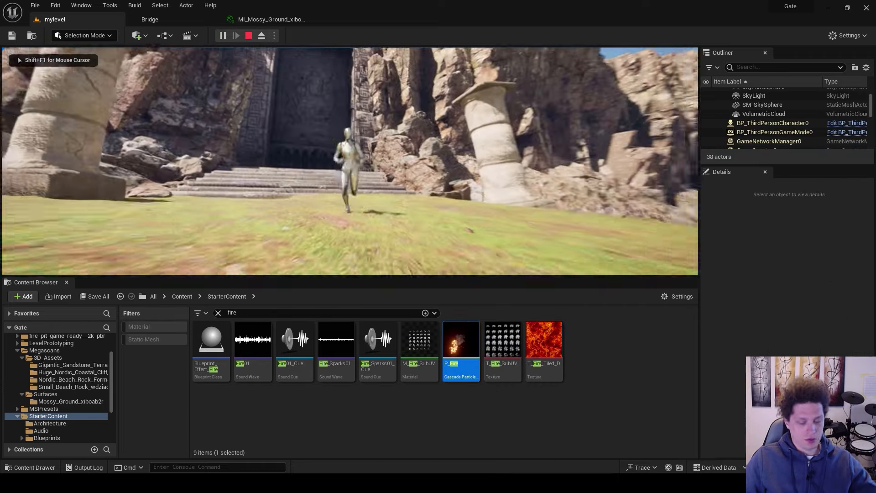
Step: Play-test the level full screen by running the character around in front of the gate, and return to the editor
key(F11)
key(s)
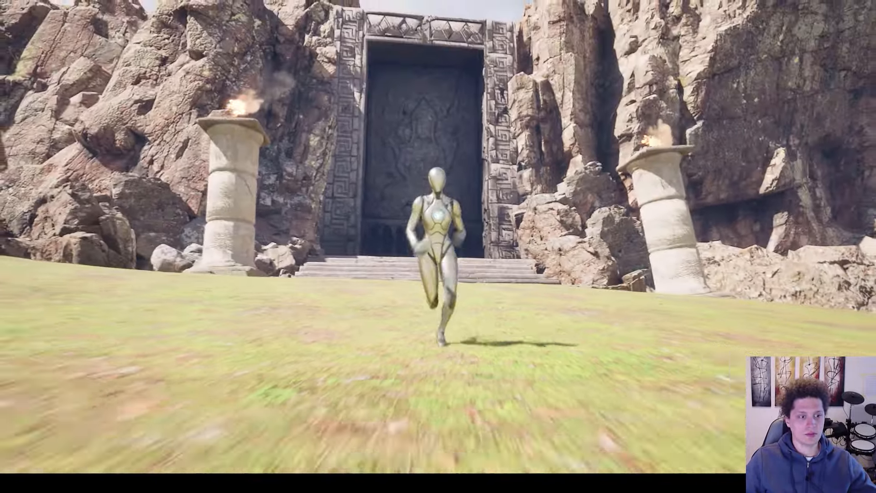
key(w)
key(Escape)
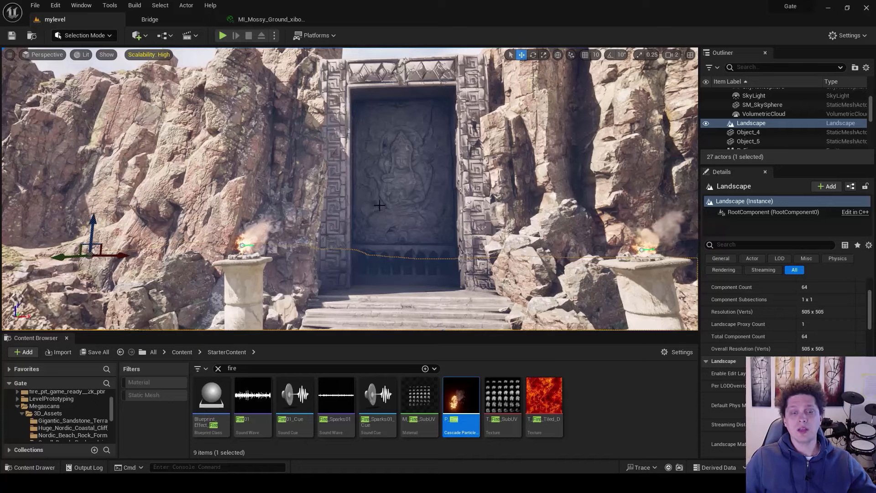
right_drag(405, 202, 410, 202)
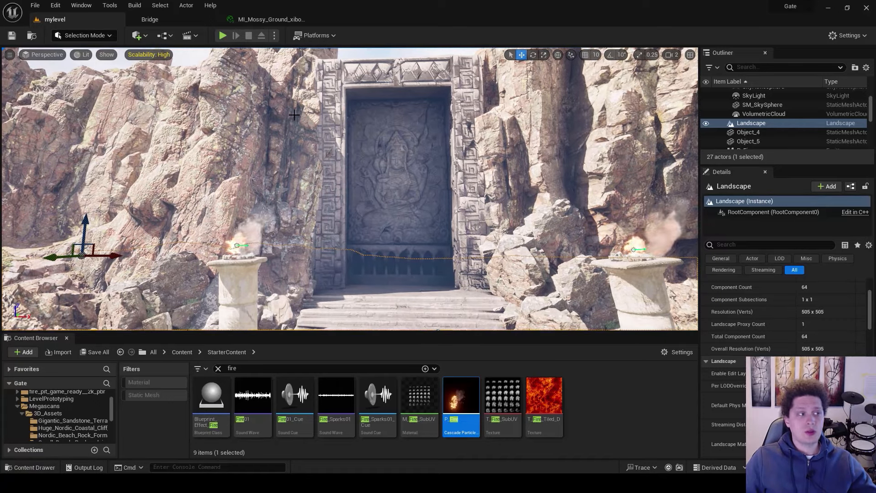
Step: Switch the editor to Foliage mode and show the root Content folder without the search filter
click(110, 37)
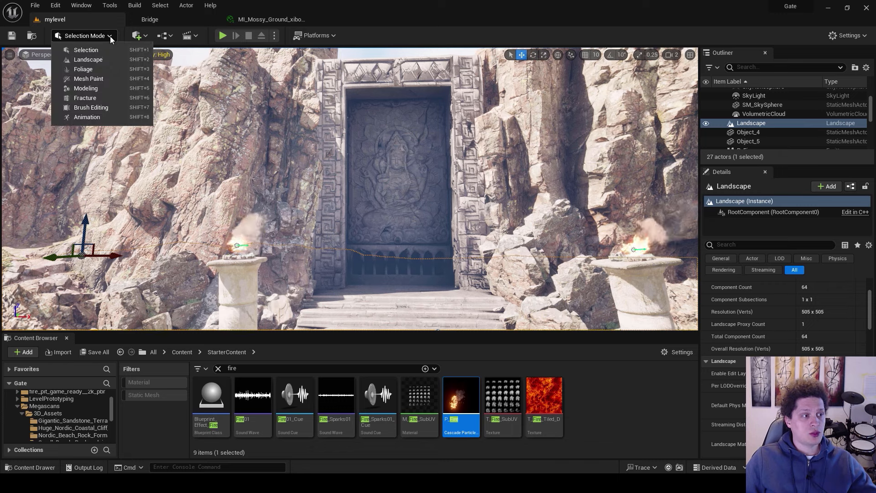
click(73, 69)
click(15, 77)
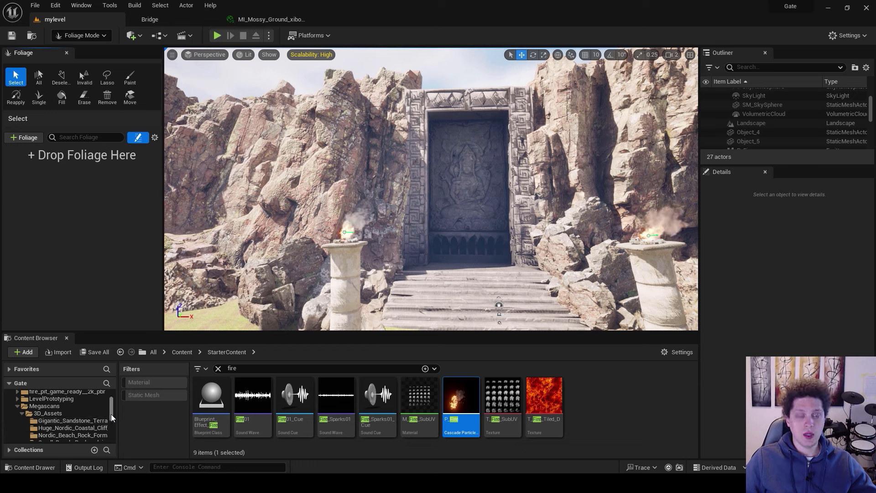
scroll(112, 413, up, 3)
click(34, 402)
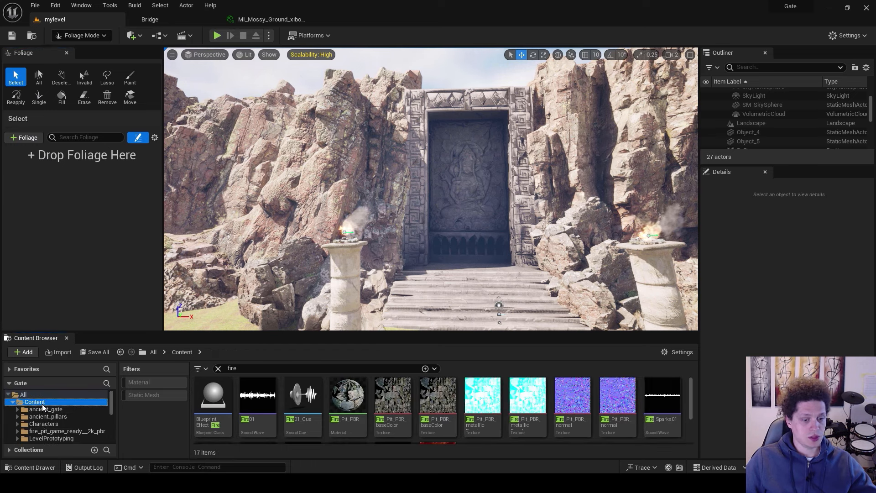
click(218, 368)
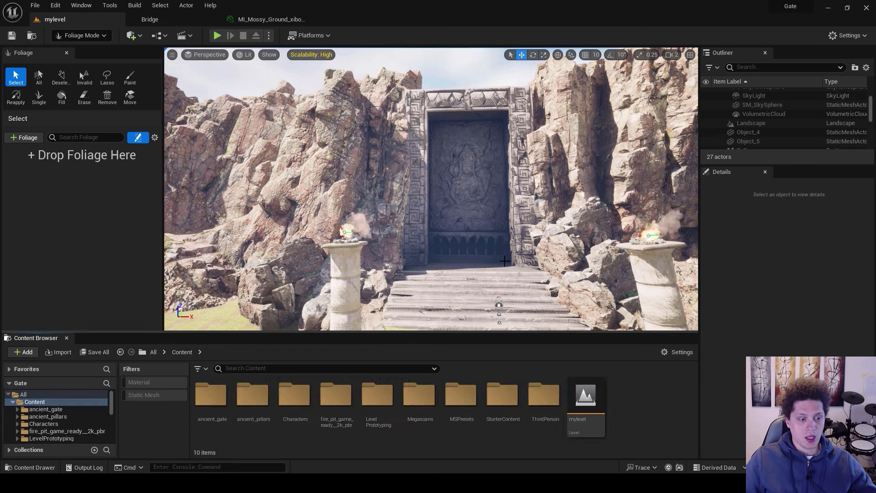
Step: Add the Wild Grass plant from the downloaded 3D Plants in Quixel Bridge to the project at Medium Quality
click(150, 19)
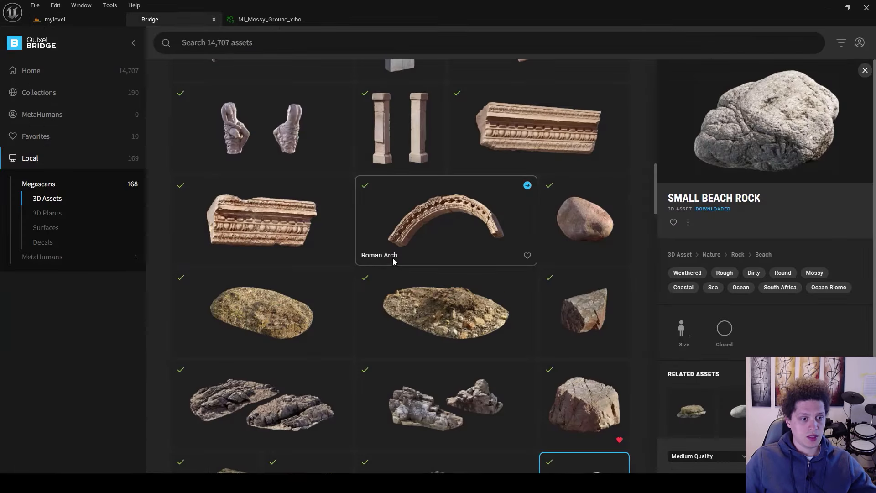
scroll(410, 237, up, 5)
click(47, 213)
click(439, 363)
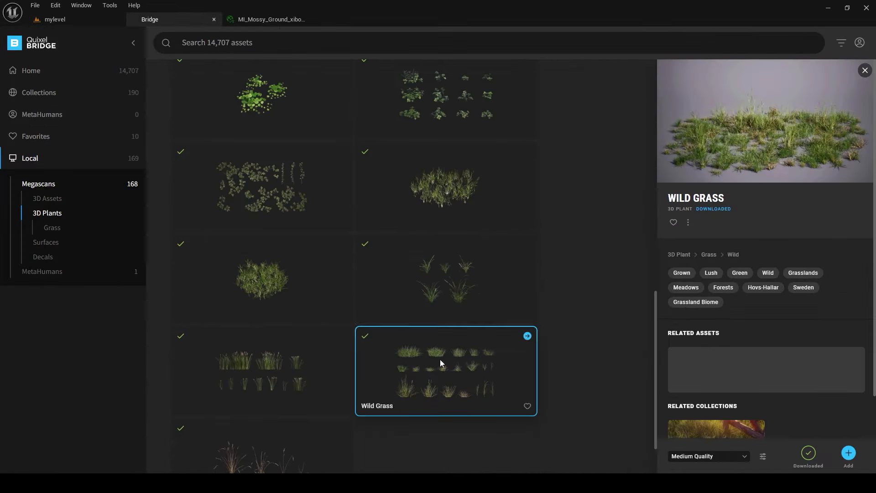
click(848, 455)
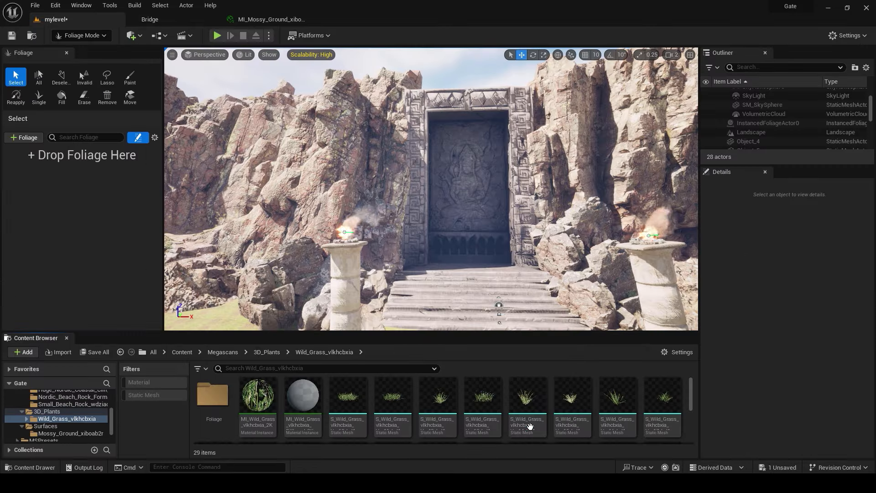
Step: Filter the Wild Grass folder to static meshes and add six selected grass variants to the foliage palette
scroll(410, 402, down, 2)
drag(498, 332, 497, 240)
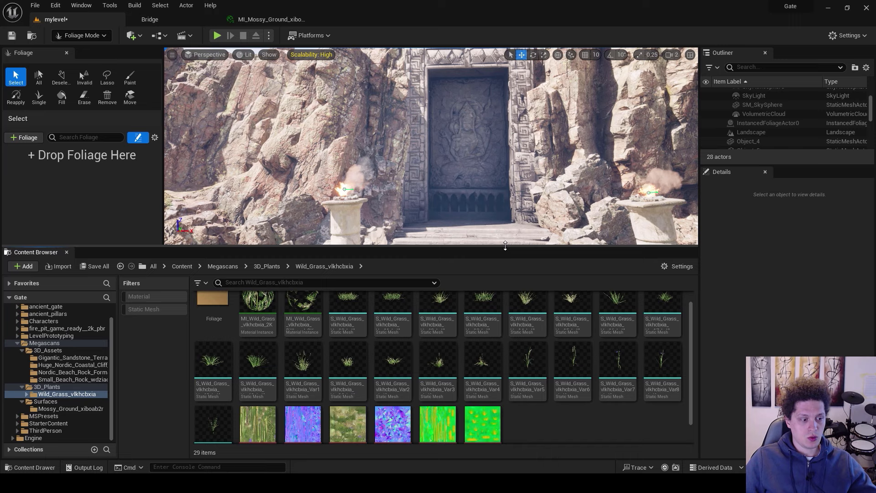
click(135, 311)
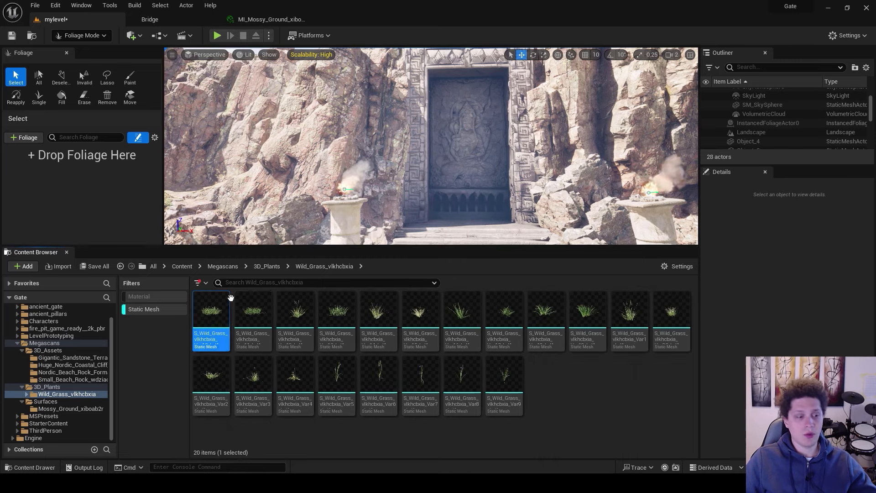
ctrl+click(295, 312)
ctrl+click(418, 311)
ctrl+click(544, 311)
ctrl+click(629, 308)
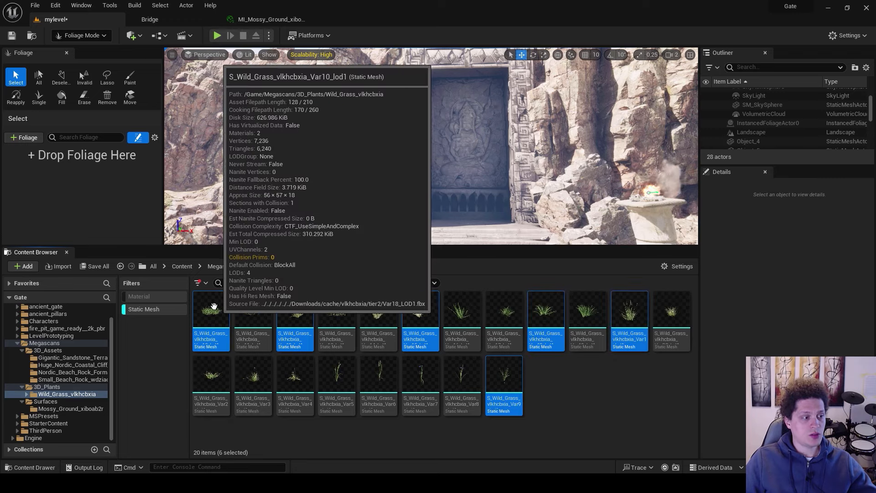
drag(224, 298, 56, 174)
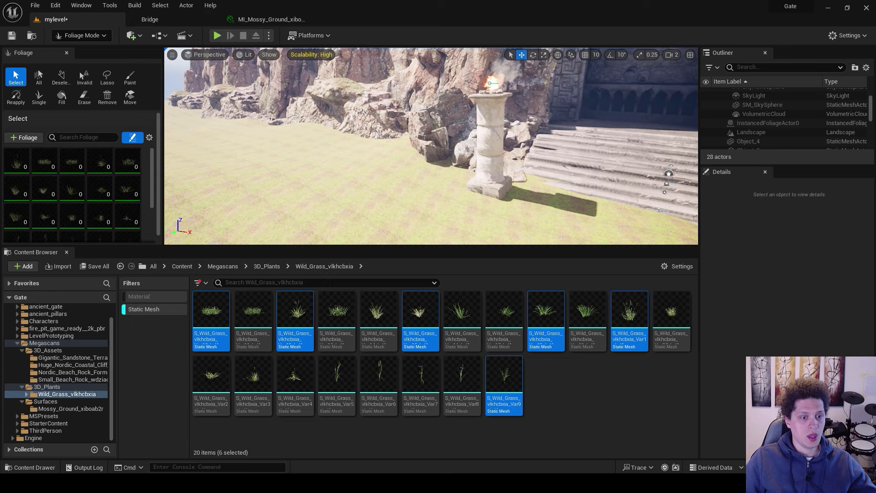
Step: Select all foliage types for the Paint tool and restrict placement to the landscape by disabling Static Meshes and BSP
click(23, 167)
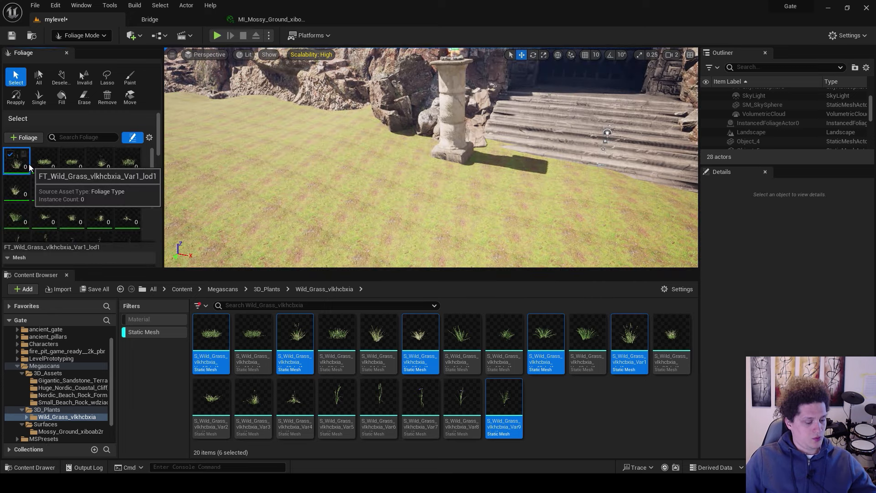
key(ctrl+a)
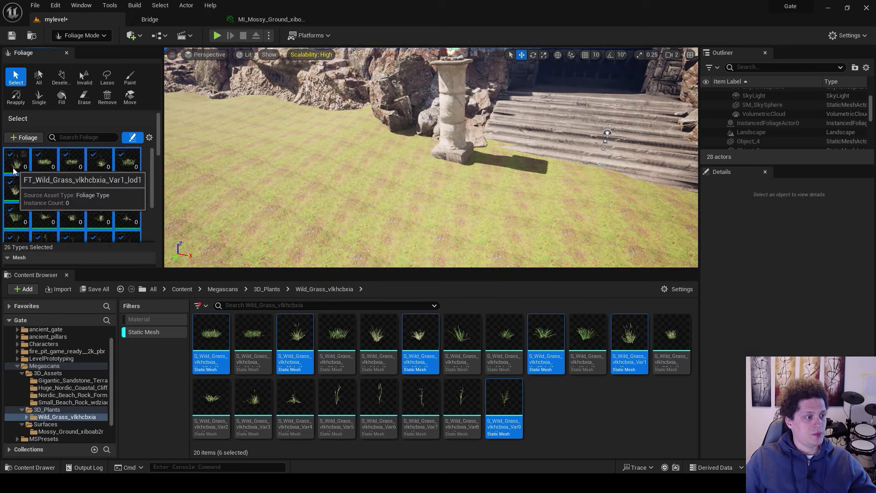
click(130, 77)
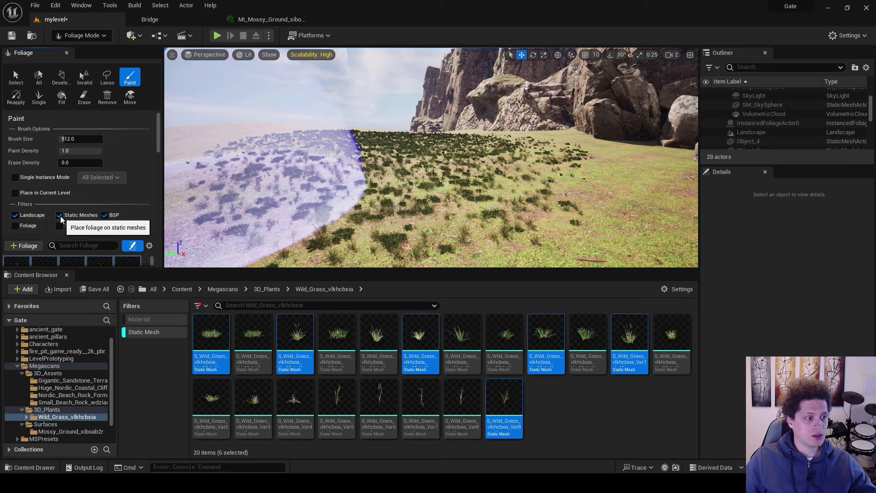
click(59, 215)
click(104, 214)
Step: Set the selected foliage types' density to 10 and their Scale X range to minimum 0.5 and maximum 1.5
scroll(147, 175, down, 1)
scroll(147, 174, down, 6)
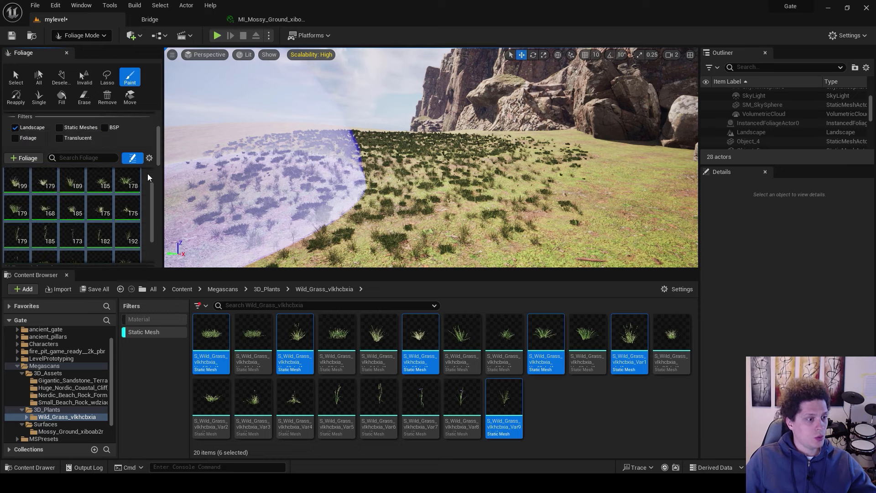
click(107, 193)
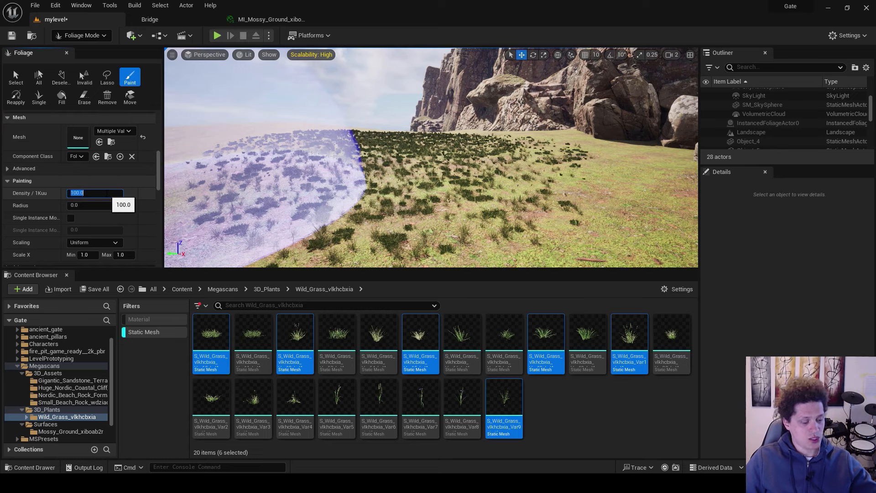
text(10)
key(Return)
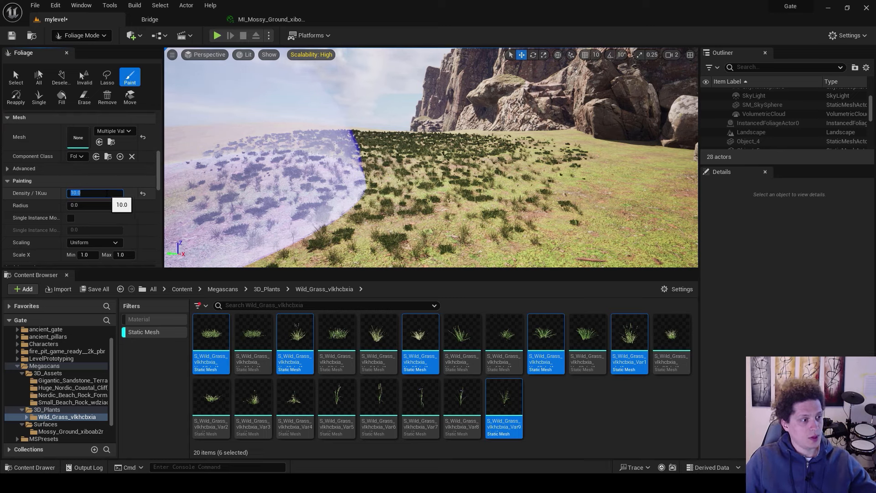
scroll(107, 198, down, 2)
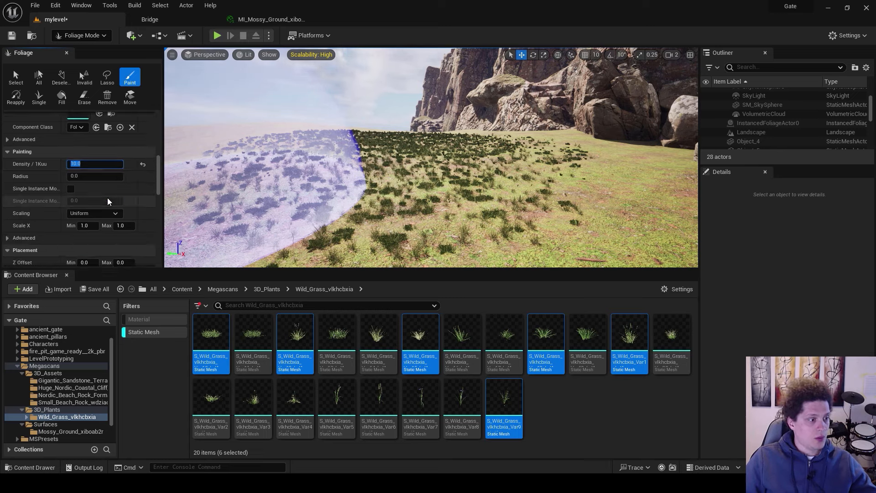
click(92, 225)
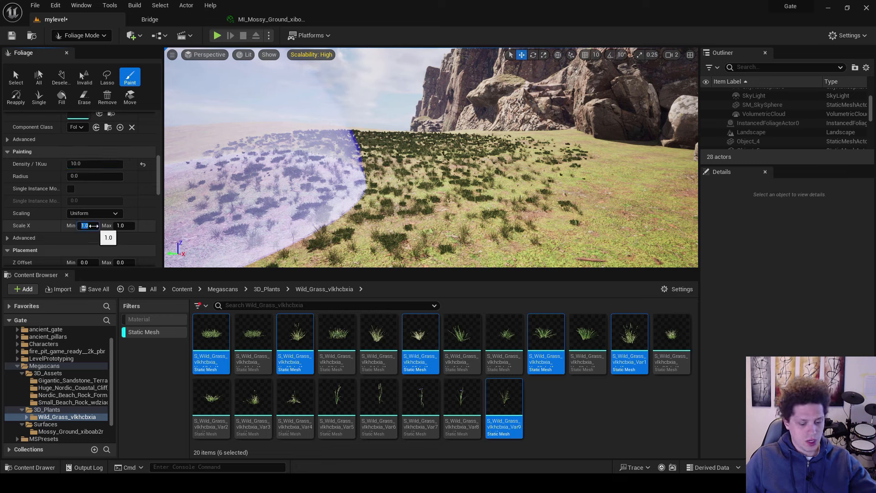
text(0.5)
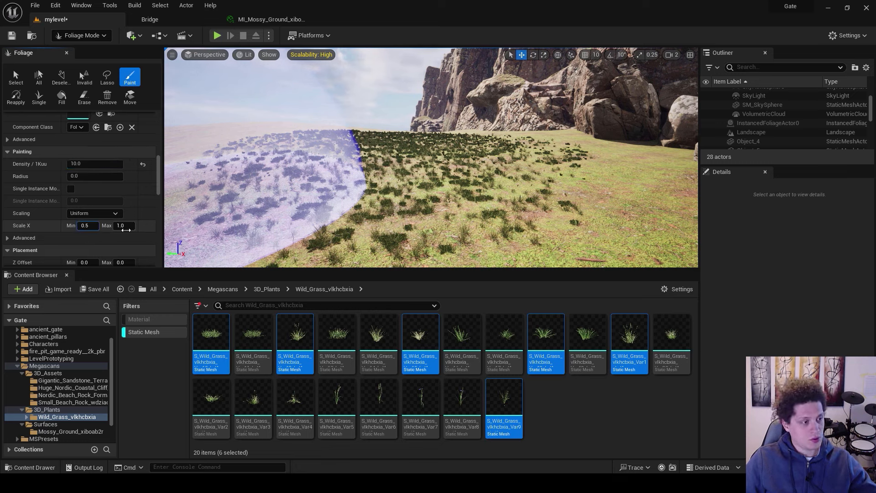
click(124, 225)
text(1)
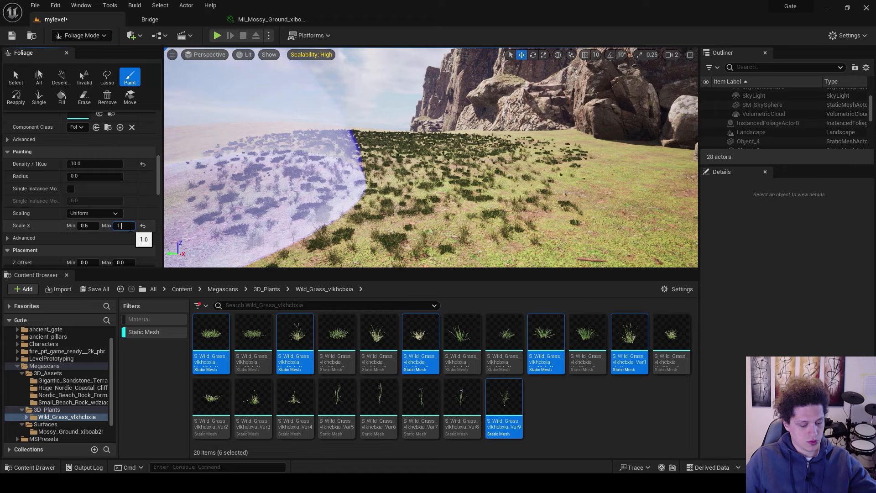
key(Return)
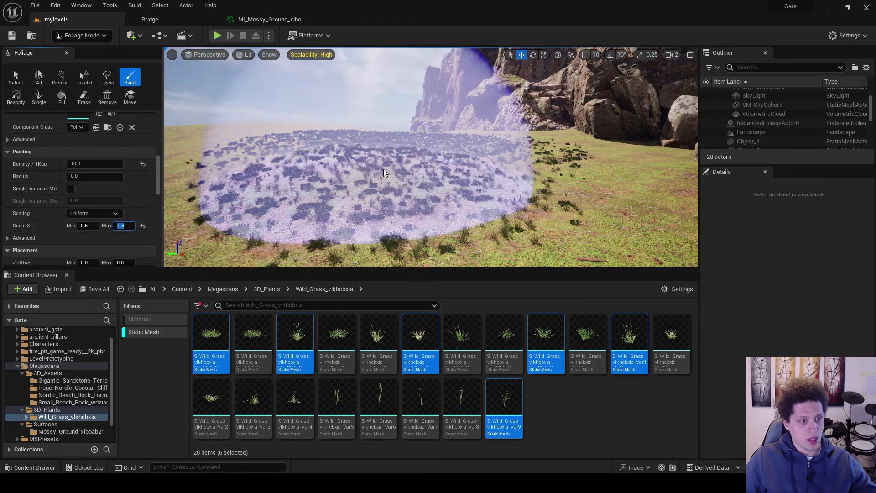
Step: Erase the test patch of grass painted on the landscape
mouse_move(383, 169)
right_down()
mouse_move(381, 178)
mouse_move(417, 149)
right_up()
key(s)
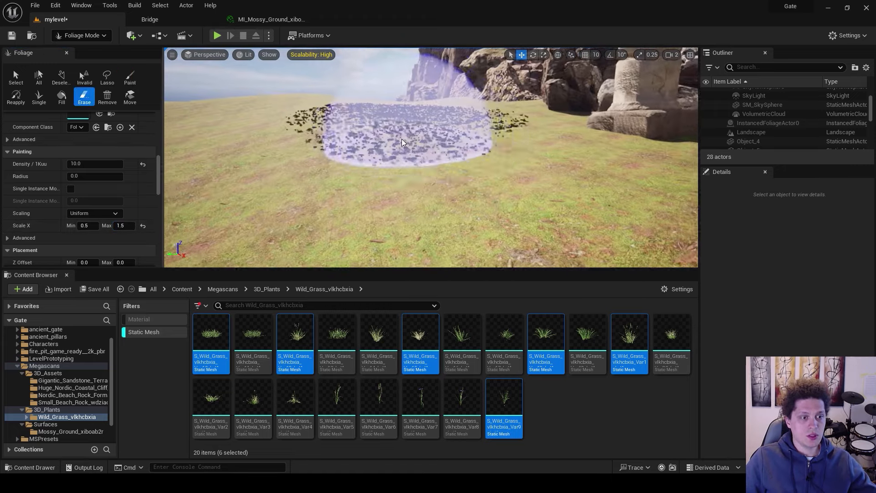
mouse_move(401, 139)
shift+mouse_down()
mouse_move(427, 114)
mouse_move(320, 117)
shift+mouse_up()
Step: Enlarge the foliage brush size to 8192 and paint wild grass across the landscape around the gate
right_drag(320, 117, 429, 159)
key(s)
scroll(79, 183, up, 5)
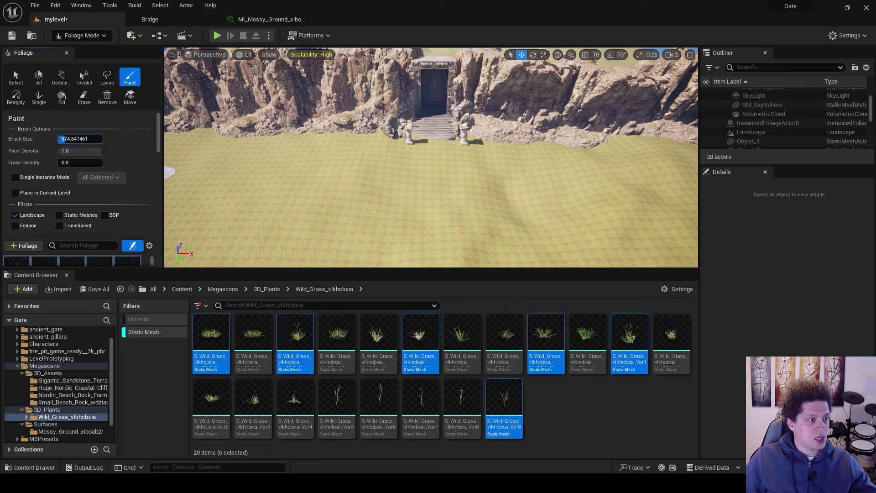
drag(64, 139, 102, 139)
right_drag(325, 144, 325, 160)
scroll(325, 144, up, 7)
key(s)
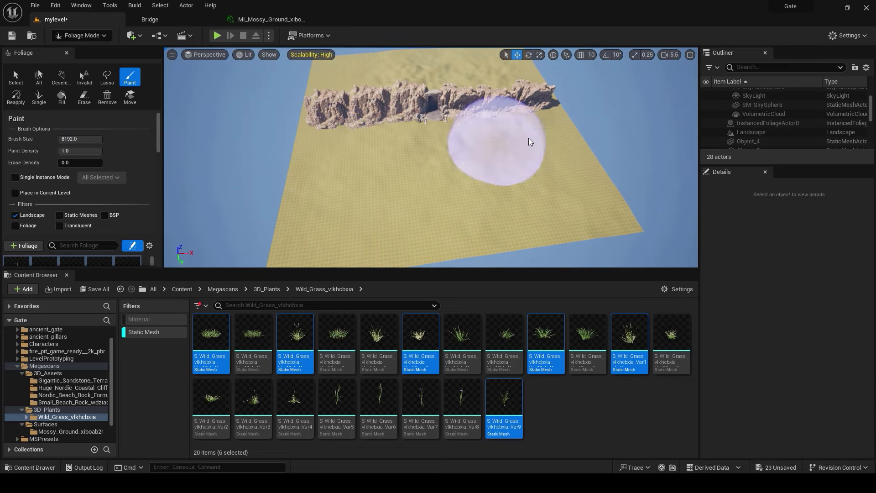
right_drag(355, 151, 332, 136)
key(w)
mouse_move(407, 179)
right_down()
mouse_move(347, 165)
mouse_move(418, 178)
right_up()
scroll(417, 177, up, 2)
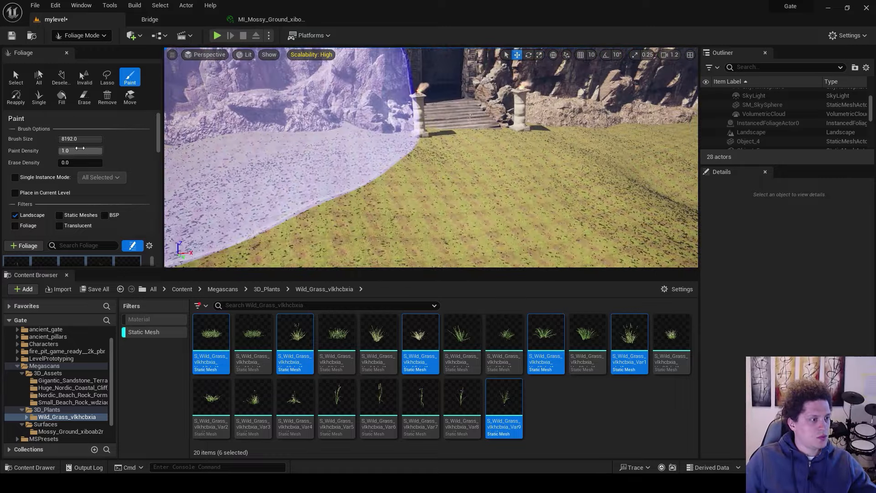
Step: Reduce the foliage brush size to about 1480
drag(80, 139, 60, 139)
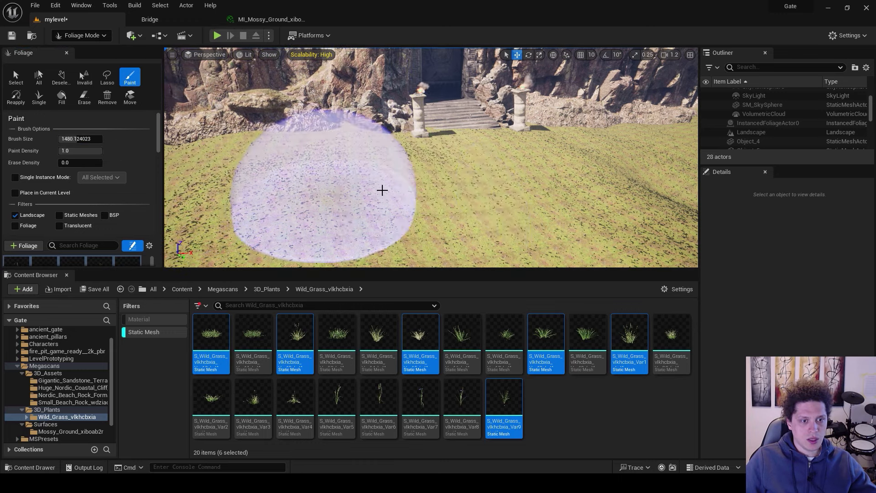
mouse_move(457, 195)
right_down()
mouse_move(366, 124)
mouse_move(381, 161)
right_up()
scroll(380, 161, up, 1)
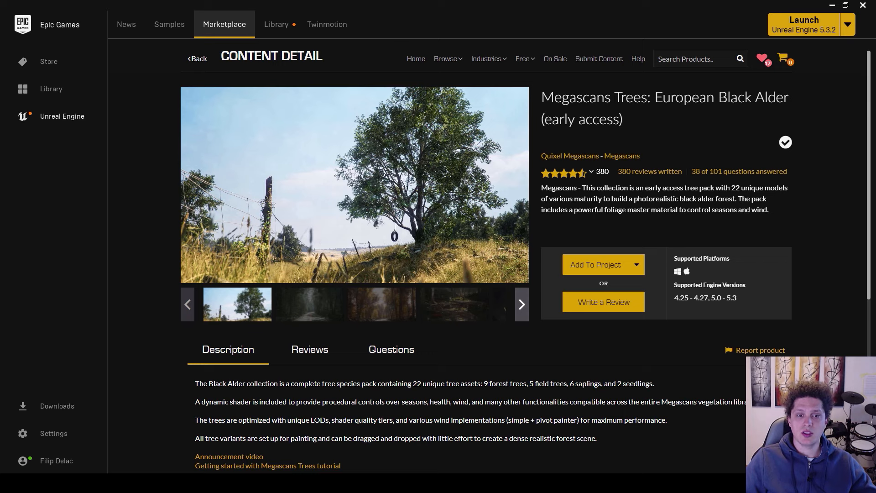
Step: Add Megascans Trees: European Black Alder to the Gate project from the Epic Games Launcher and open its BlackAlder folder in Unreal Editor
click(592, 263)
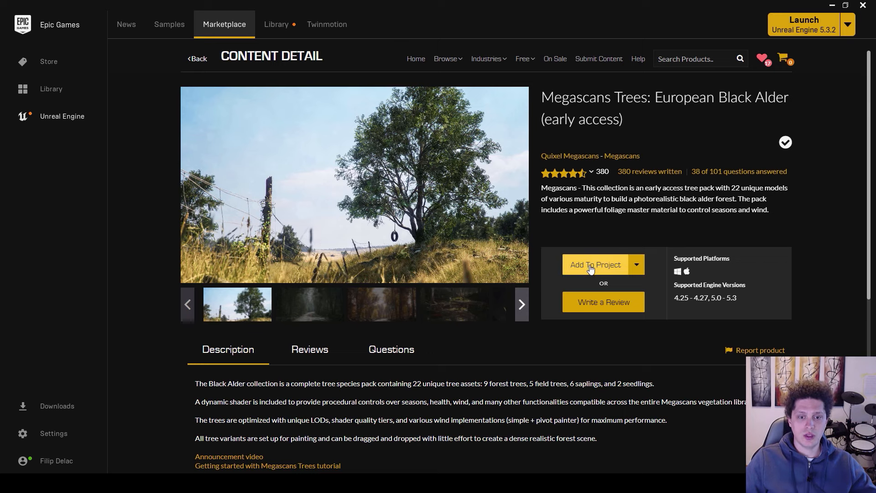
click(434, 193)
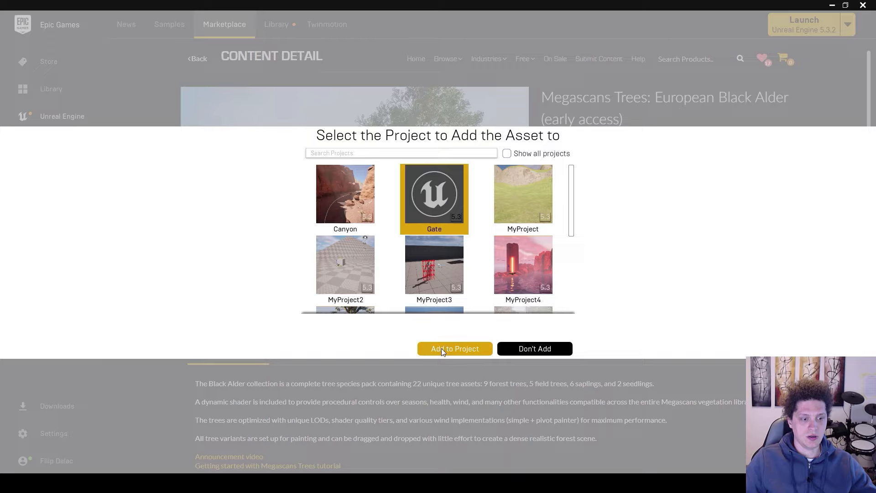
click(441, 348)
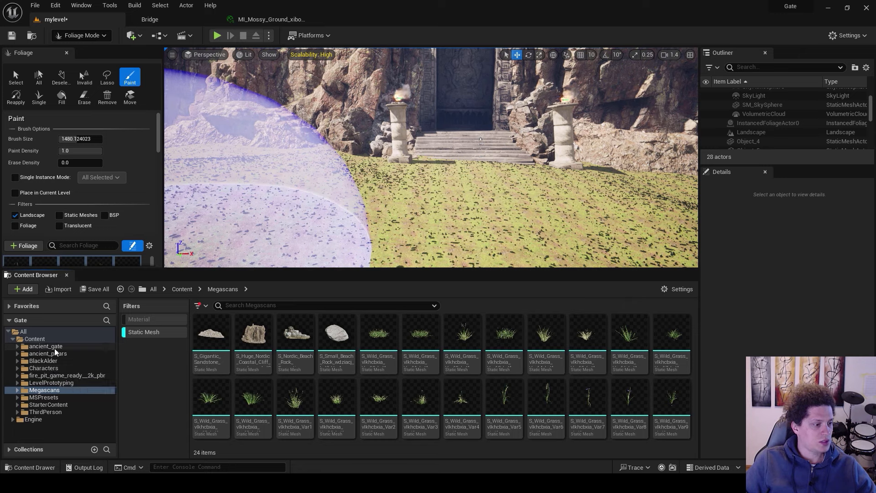
click(46, 361)
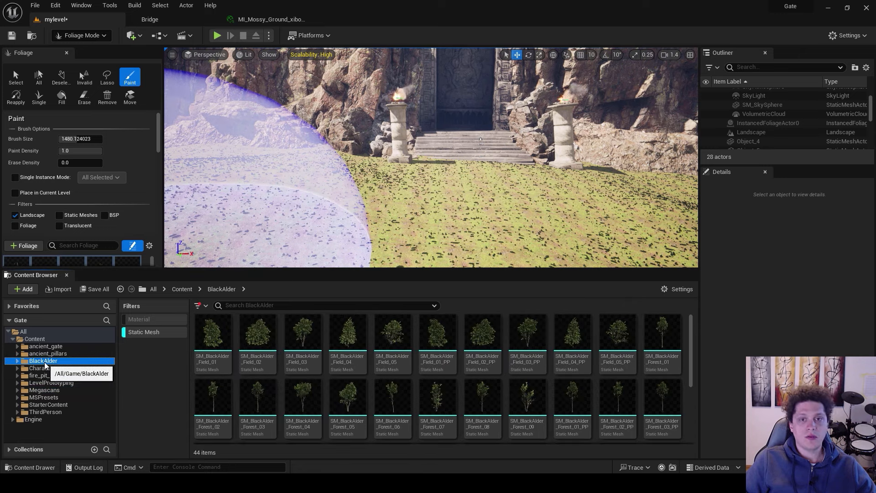
Step: Open the SimpleWind folder inside the BlackAlder Geometry folder and filter its contents to static meshes
click(146, 332)
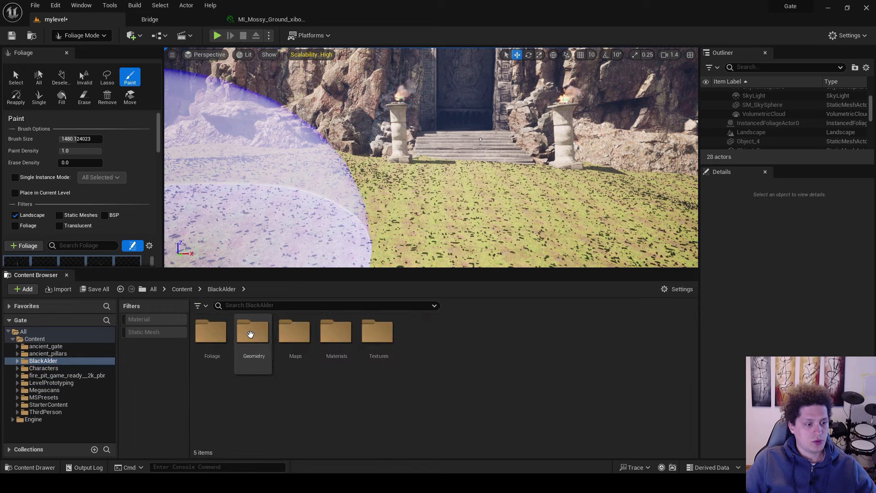
double_click(253, 333)
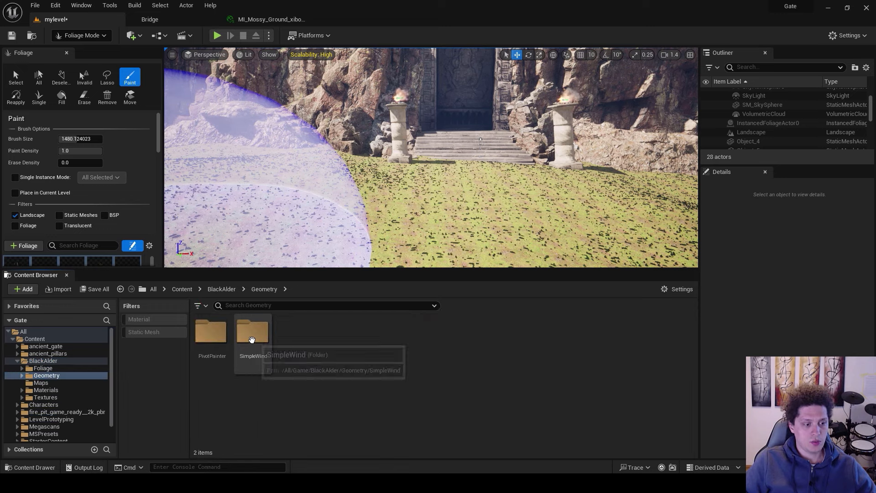
double_click(252, 335)
click(141, 333)
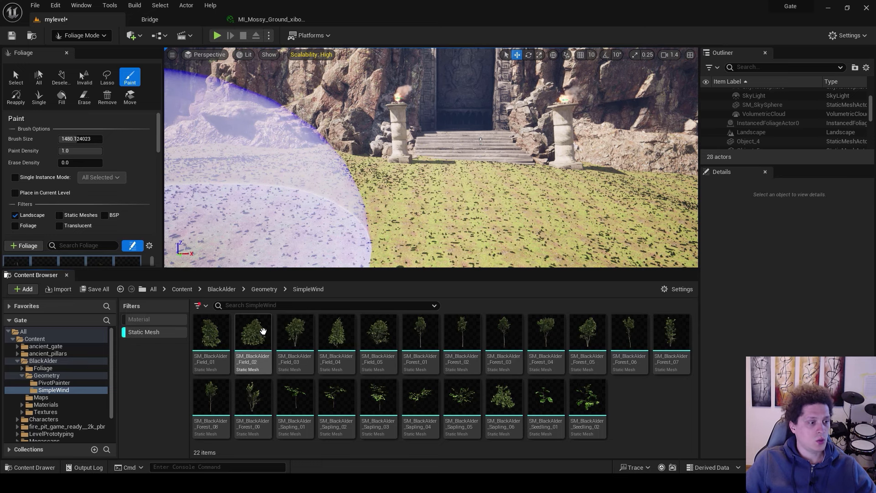
Step: Add the SM_BlackAlder_Forest_01, 03, 05 and 07 meshes to the foliage palette
scroll(93, 204, down, 3)
scroll(110, 219, down, 1)
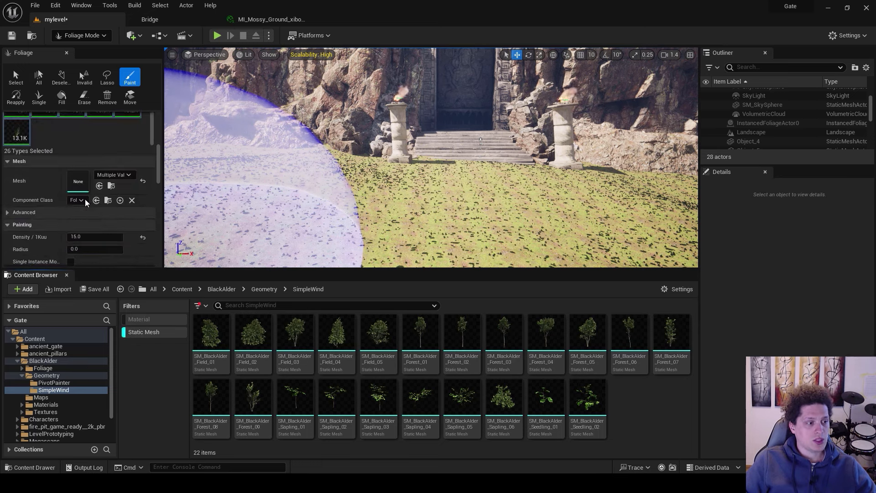
scroll(84, 198, up, 2)
click(81, 179)
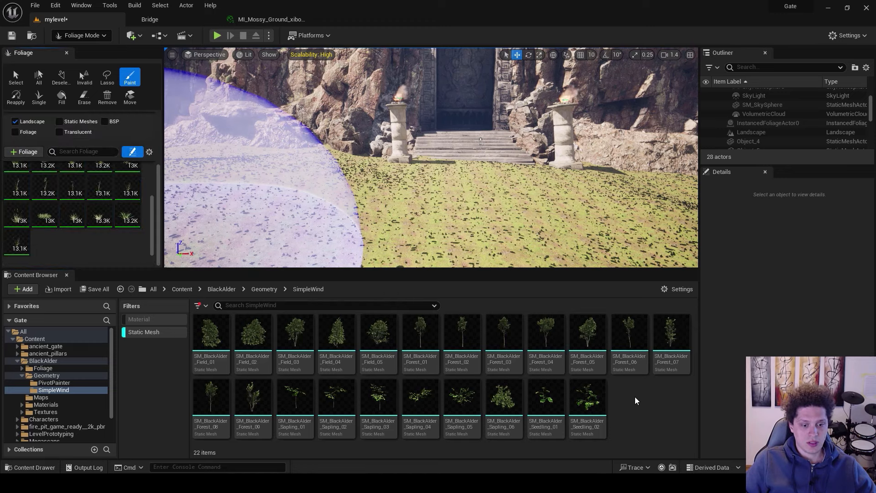
click(421, 333)
ctrl+click(503, 333)
ctrl+click(587, 333)
ctrl+click(671, 333)
drag(671, 333, 82, 237)
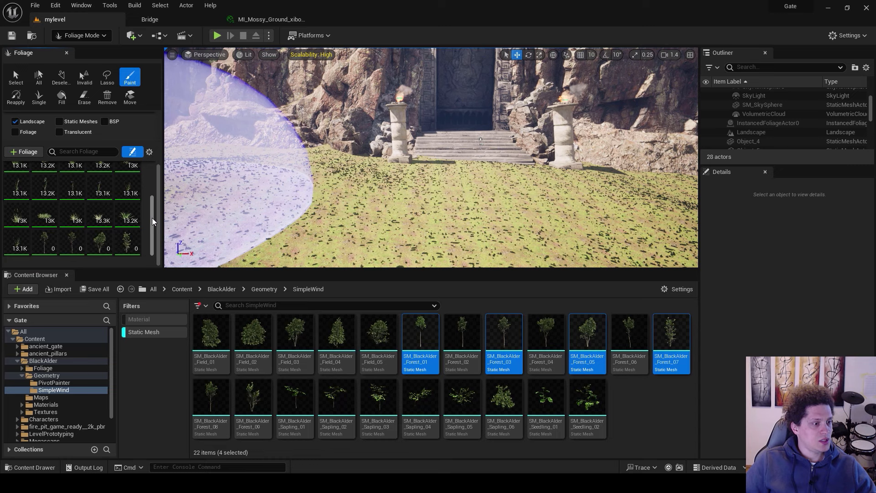
Step: Select every foliage type in the palette and deactivate them all for painting
click(76, 221)
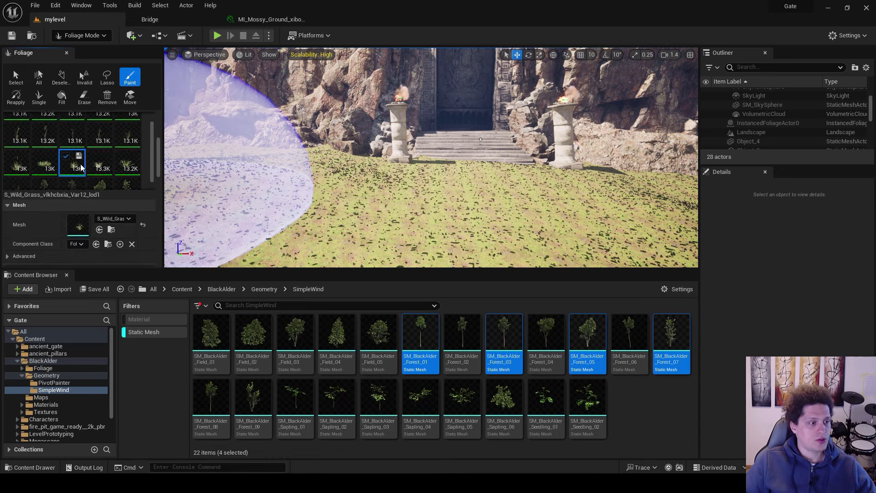
scroll(79, 166, down, 4)
scroll(86, 158, up, 2)
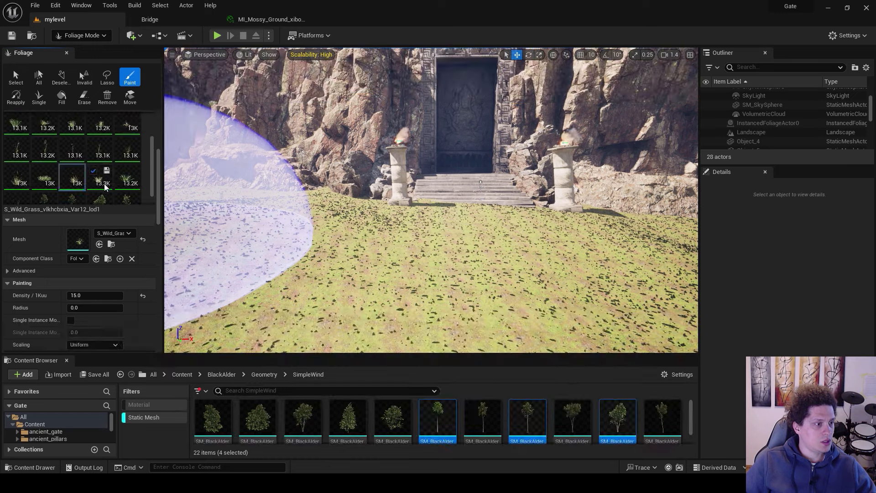
key(ctrl+a)
scroll(113, 182, down, 2)
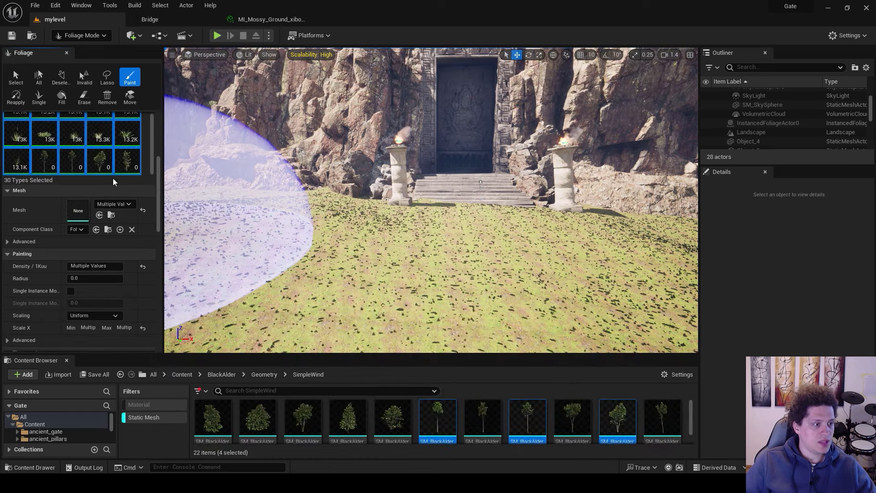
Step: Select only the four Black Alder types in the palette and activate them for painting
click(125, 166)
ctrl+click(102, 165)
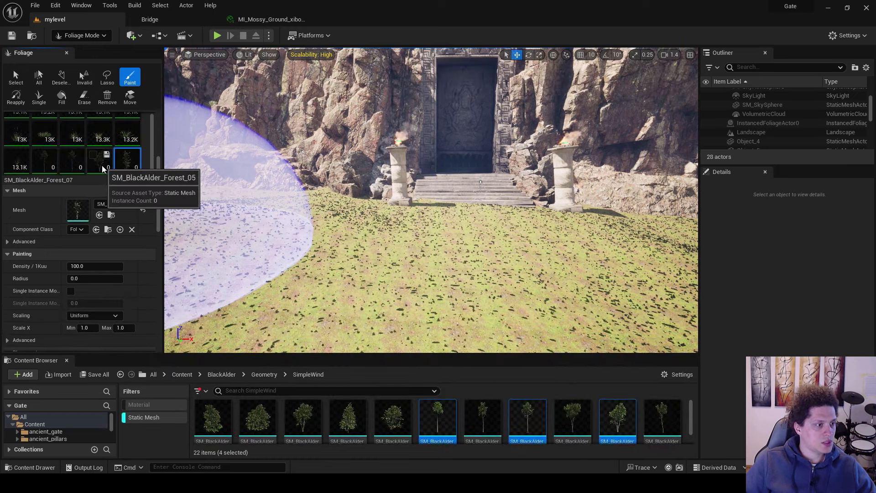
ctrl+click(70, 166)
ctrl+click(44, 165)
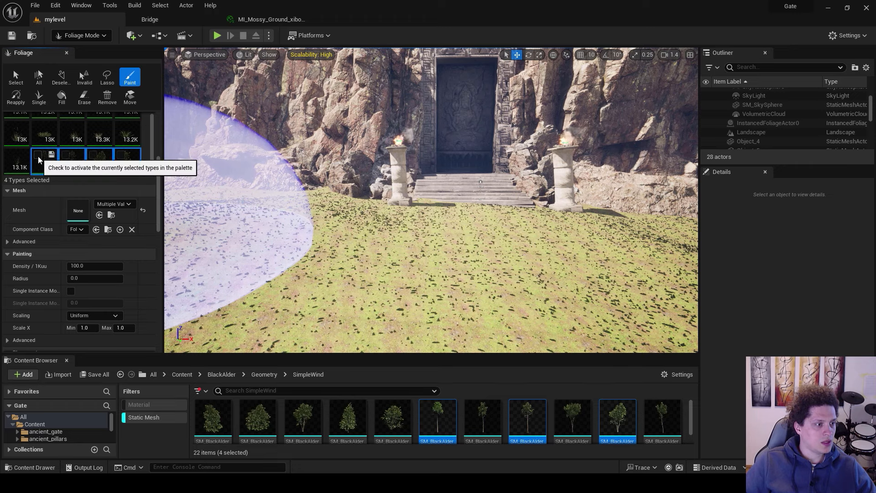
click(38, 156)
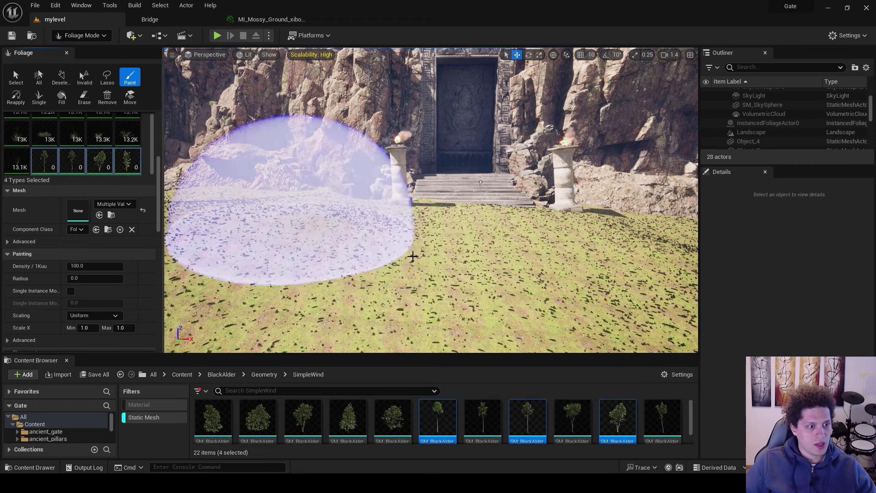
Step: Try painting a patch of Black Alder trees on the grass in front of the gate and undo it
drag(413, 257, 408, 236)
right_drag(409, 236, 419, 237)
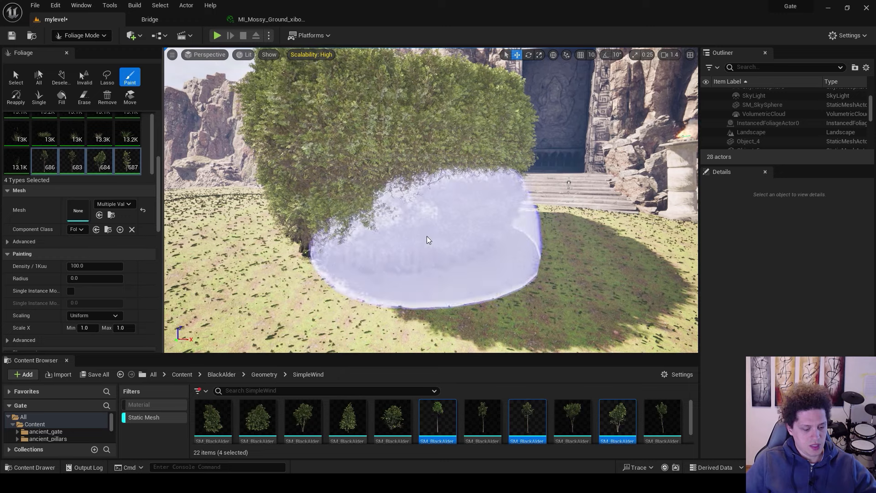
key(ctrl+z)
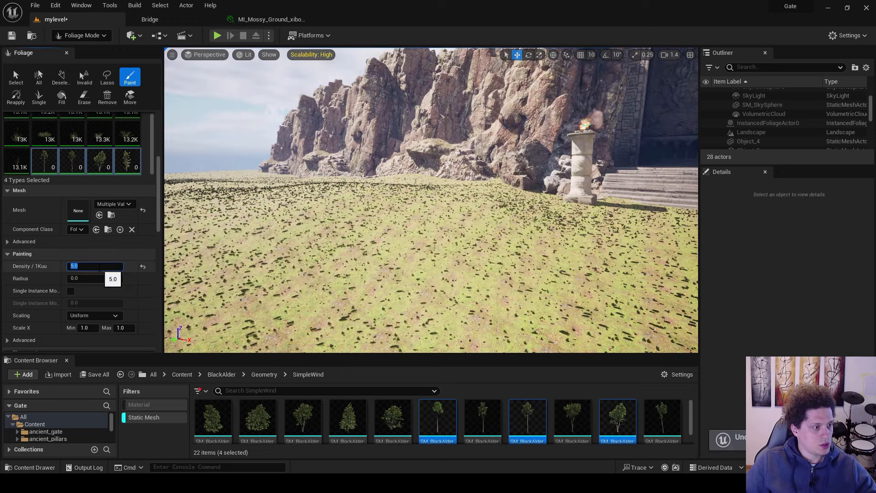
Step: Set the density of the four Black Alder types to 1 and undo the test patch painted with it
text(1)
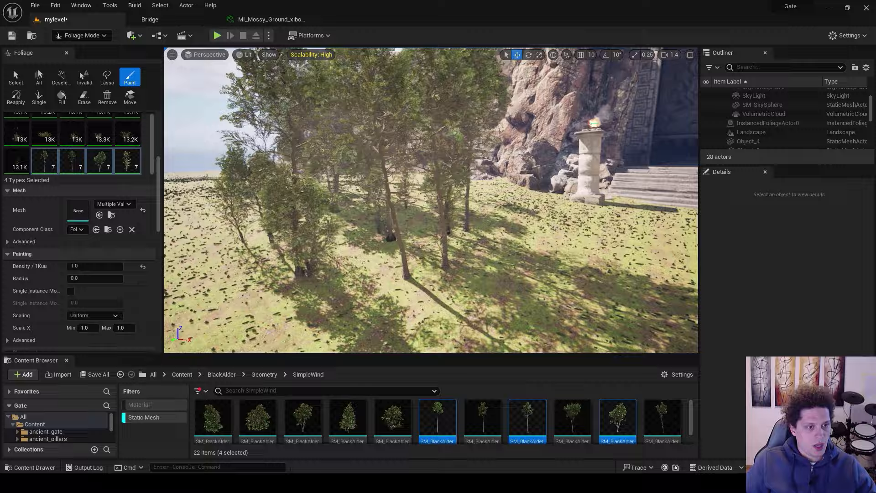
mouse_move(431, 200)
right_down()
mouse_move(379, 196)
mouse_move(401, 201)
right_up()
key(ctrl+z)
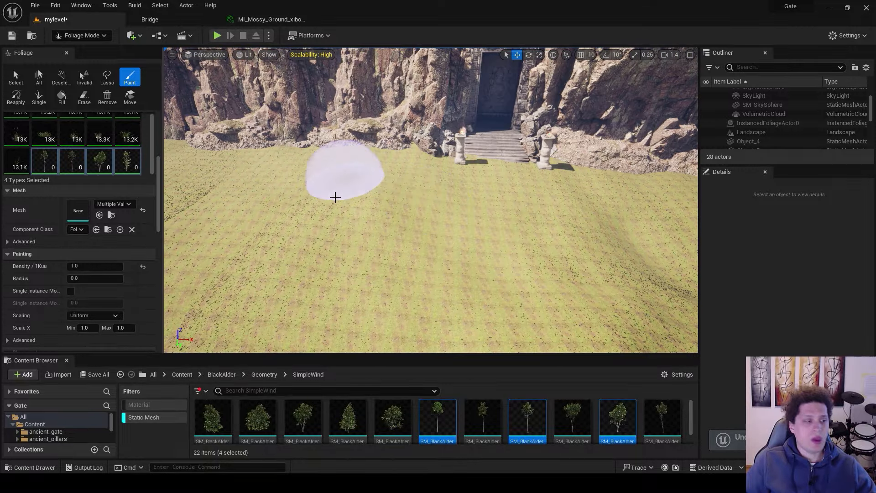
Step: Turn off Align to Normal for the Black Alder types and paint a grove on each side of a clear path to the gate
scroll(92, 265, down, 5)
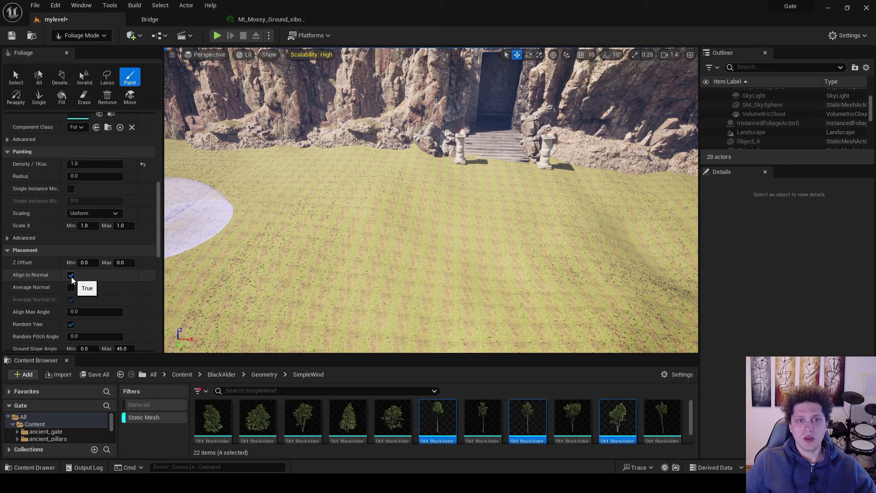
click(71, 275)
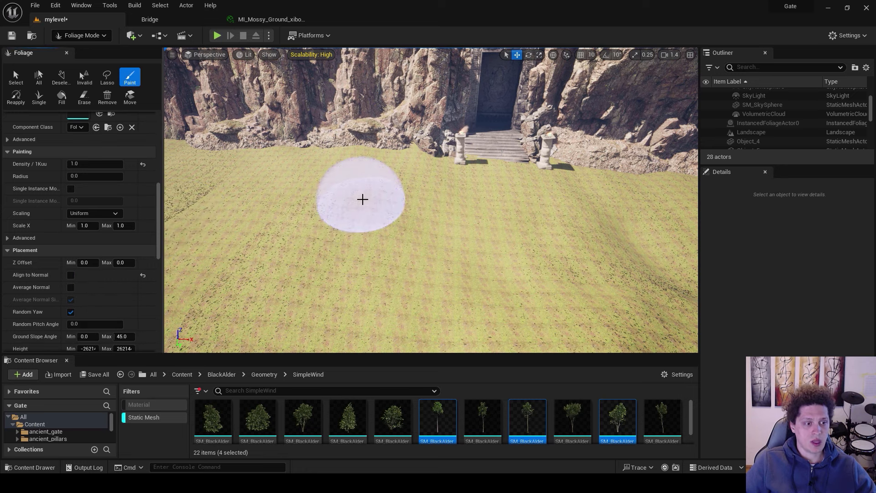
mouse_move(442, 252)
mouse_down()
mouse_move(300, 227)
mouse_move(378, 253)
mouse_up()
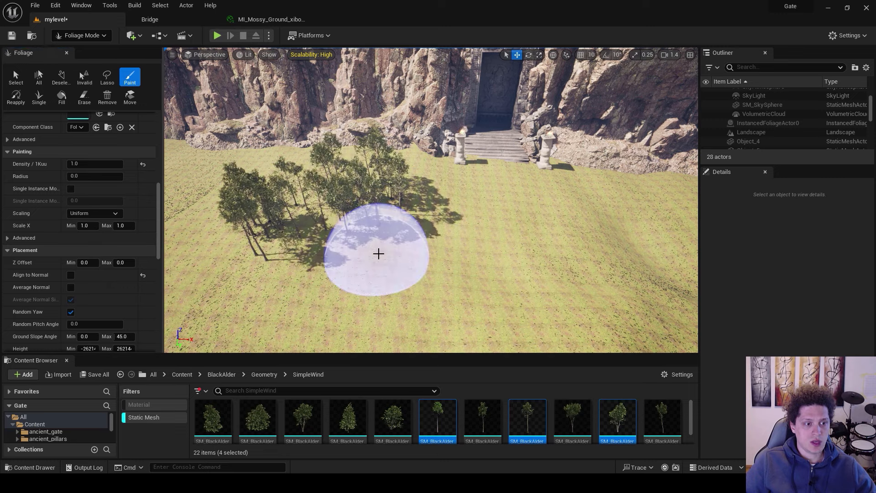
scroll(379, 254, down, 10)
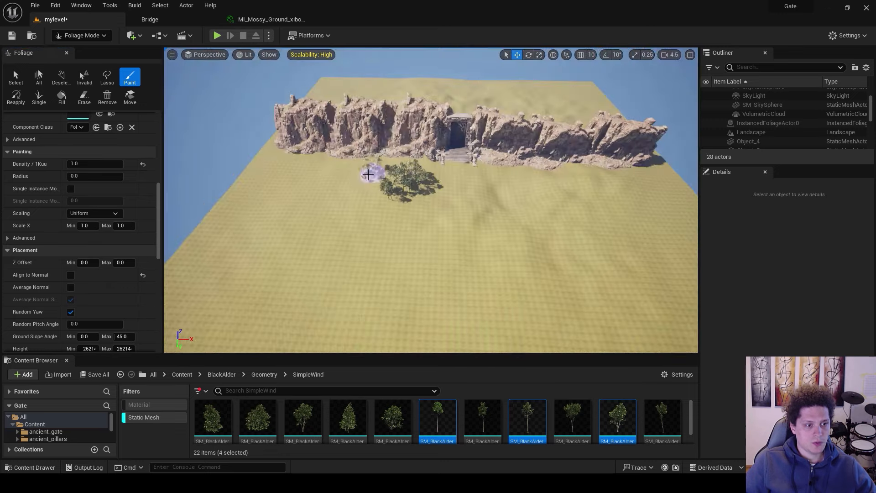
mouse_move(367, 174)
mouse_down()
mouse_move(391, 201)
mouse_move(405, 294)
mouse_move(363, 229)
mouse_move(342, 258)
mouse_move(348, 309)
mouse_up()
mouse_move(518, 203)
mouse_down()
mouse_move(485, 176)
mouse_move(473, 279)
mouse_move(469, 230)
mouse_move(494, 180)
mouse_move(543, 298)
mouse_move(518, 185)
mouse_move(587, 182)
mouse_move(577, 313)
mouse_move(533, 210)
mouse_up()
mouse_move(348, 177)
mouse_down()
mouse_move(313, 195)
mouse_move(313, 284)
mouse_move(340, 315)
mouse_up()
mouse_move(463, 222)
mouse_down()
mouse_move(466, 254)
mouse_move(475, 192)
mouse_up()
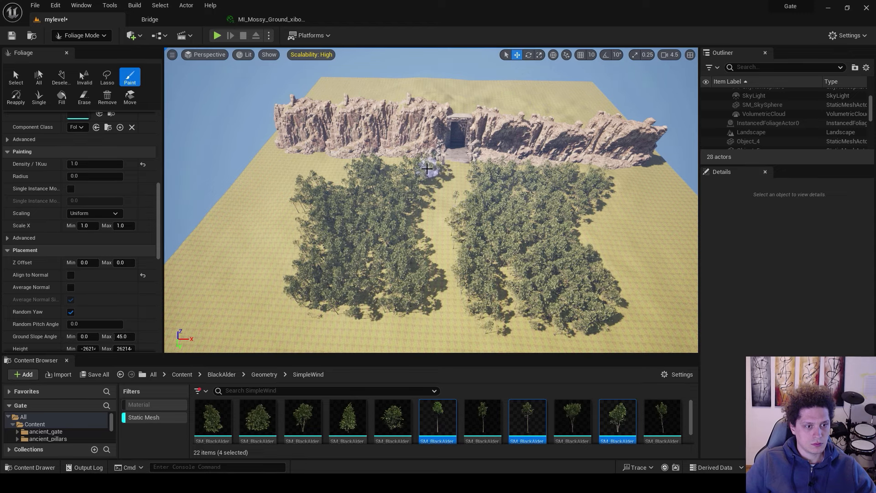
Step: Switch to Selection mode and play-test the level from the path between the groves, running the character around the gate in full screen
click(92, 38)
click(87, 48)
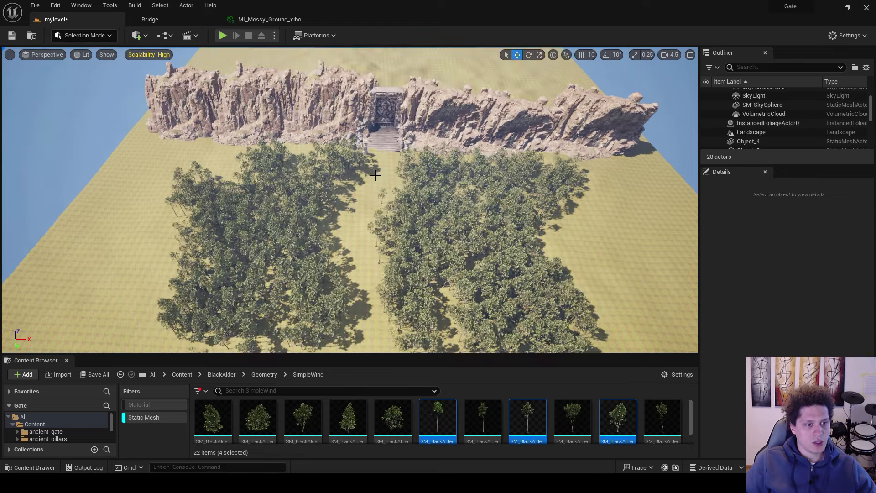
right_click(377, 175)
click(402, 422)
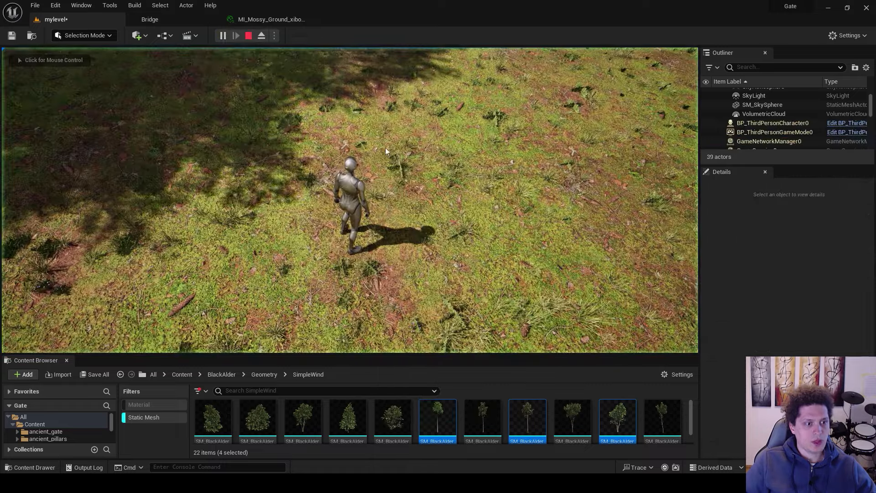
key(w)
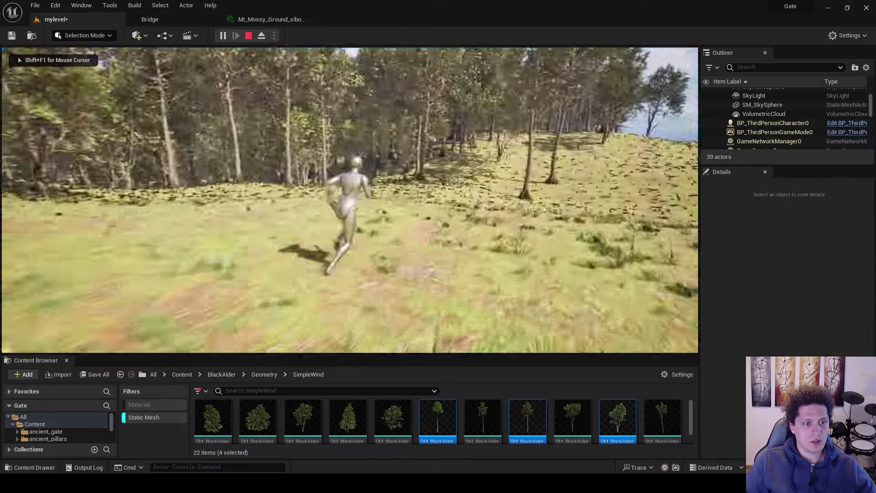
key(a)
key(w)
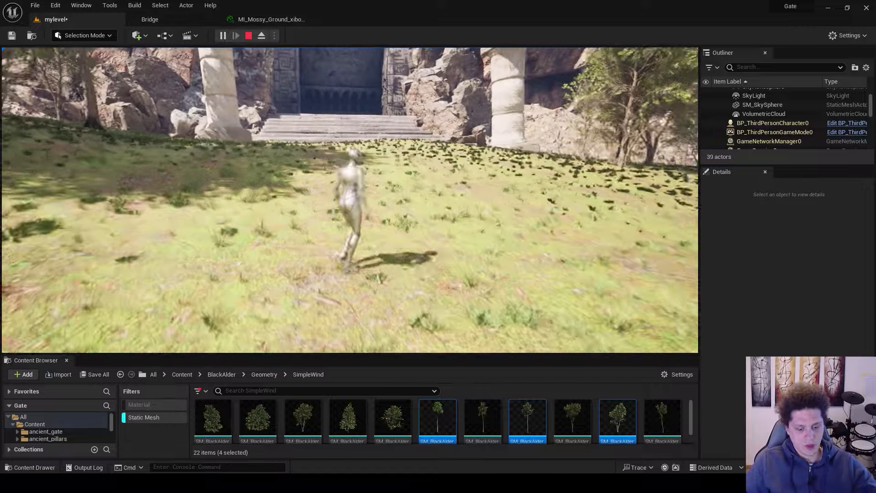
key(F11)
key(d)
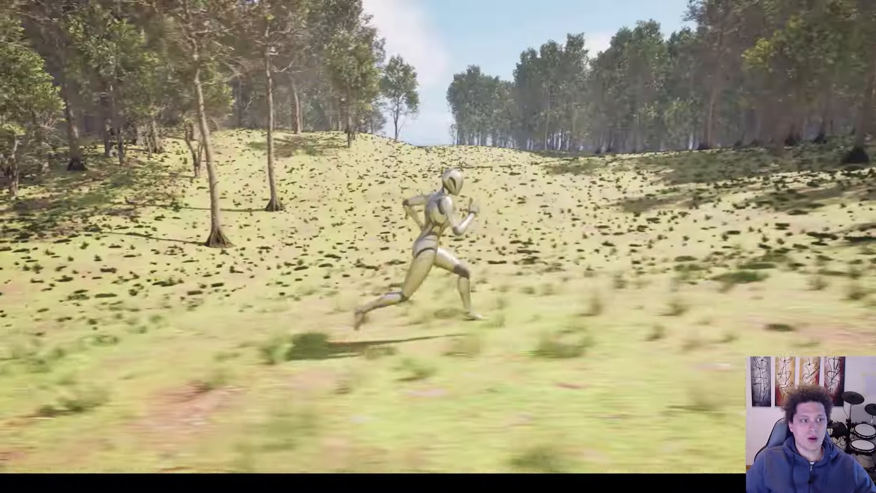
key(w)
key(a)
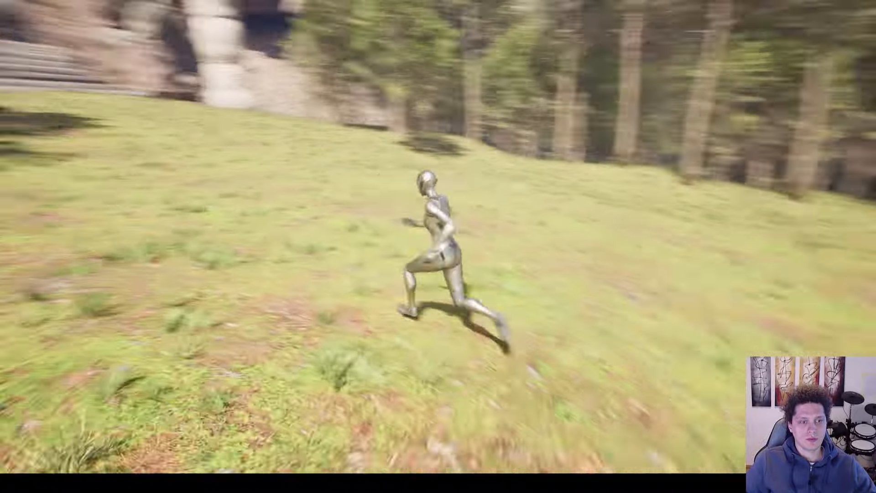
key(Escape)
Step: Rotate the sun's direction to adjust the lighting on the gate and cliffs
right_drag(418, 228, 397, 232)
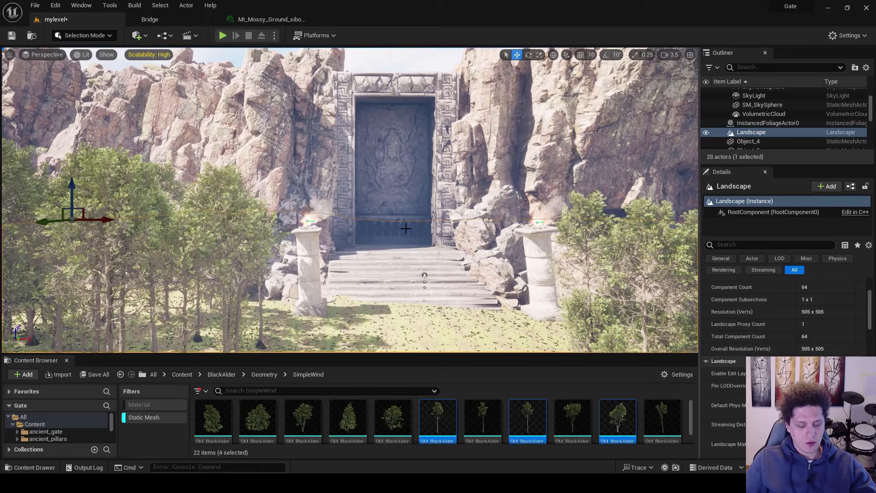
key(ctrl+l)
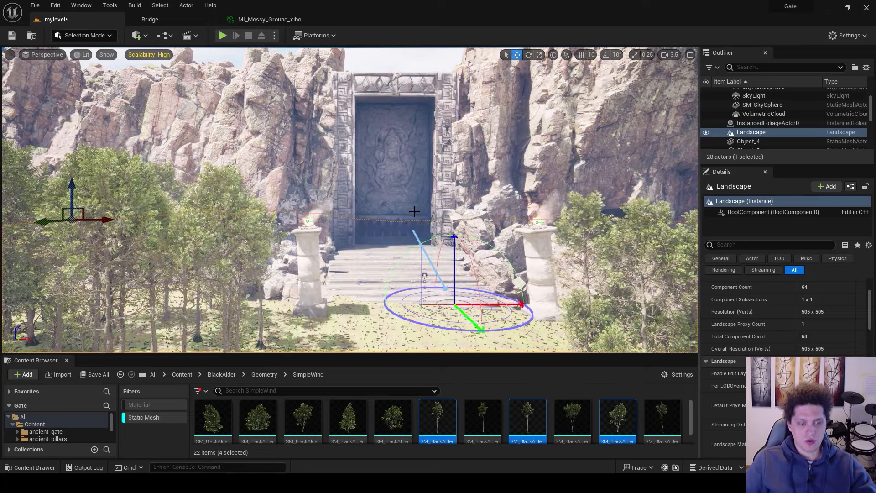
key(ctrl+l)
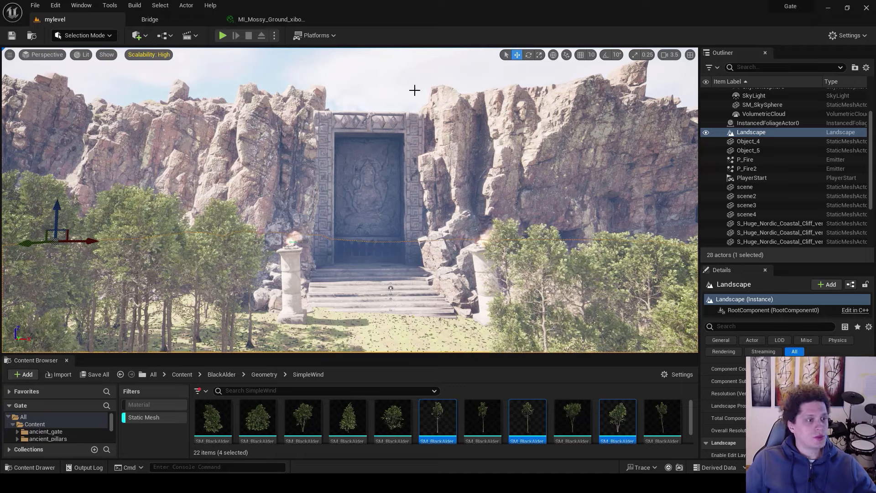
Step: Add a Post Process Volume to the level and place it on the ground in front of the gate steps
click(138, 35)
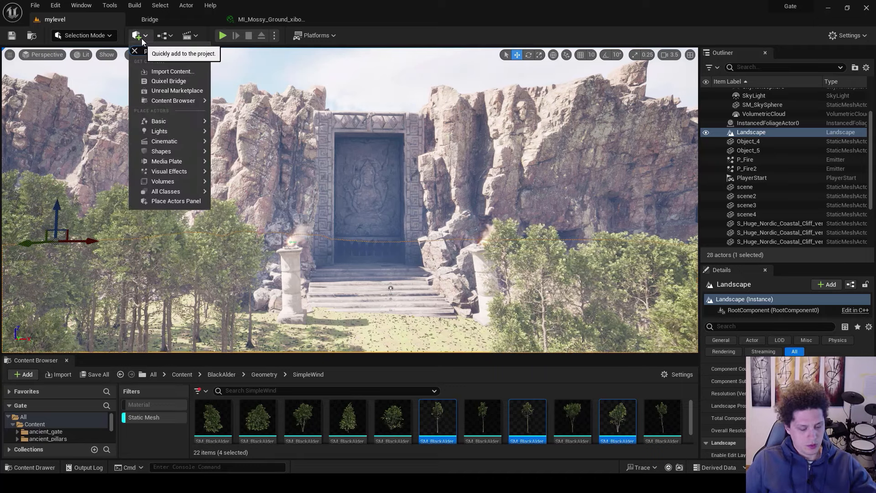
text(post)
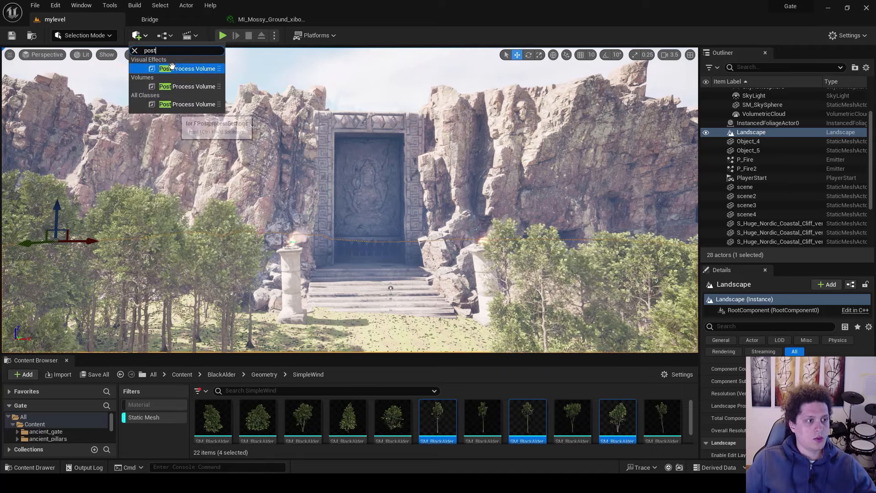
click(172, 68)
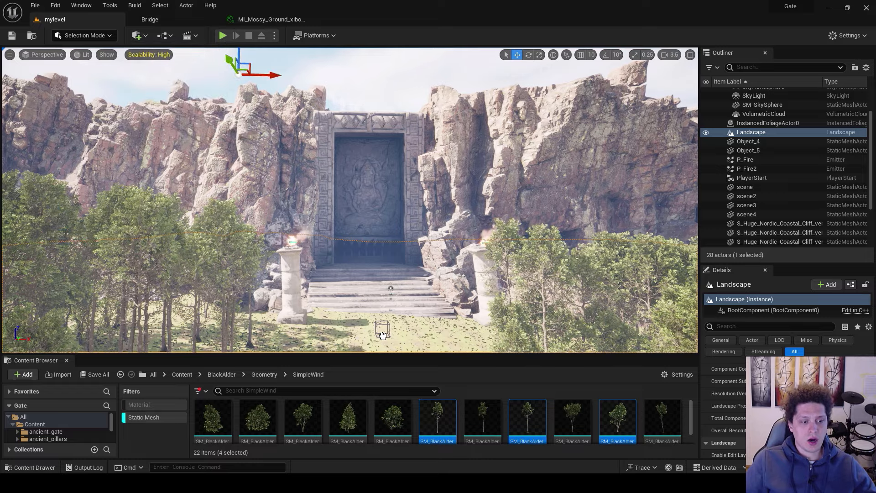
drag(383, 336, 383, 336)
right_drag(383, 336, 391, 353)
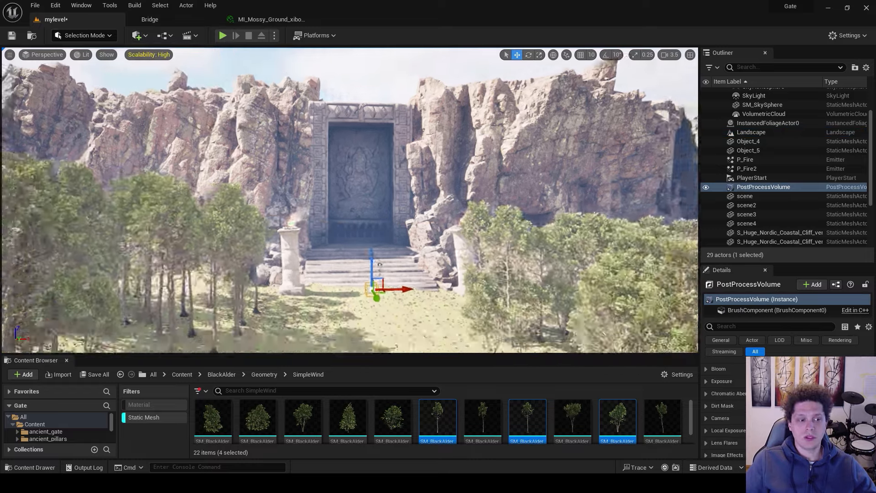
key(w)
right_drag(383, 273, 385, 319)
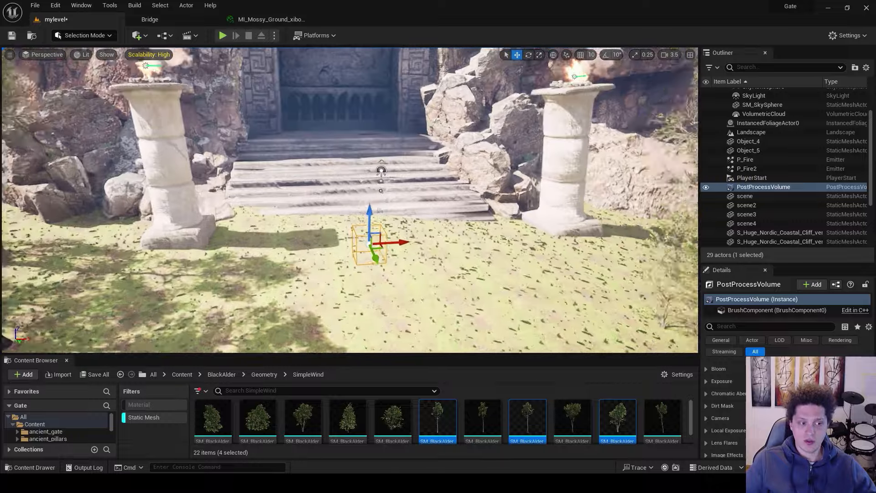
Step: Enable Infinite Extent (Unbound) on the Post Process Volume in front of the gate steps
right_drag(371, 257, 372, 257)
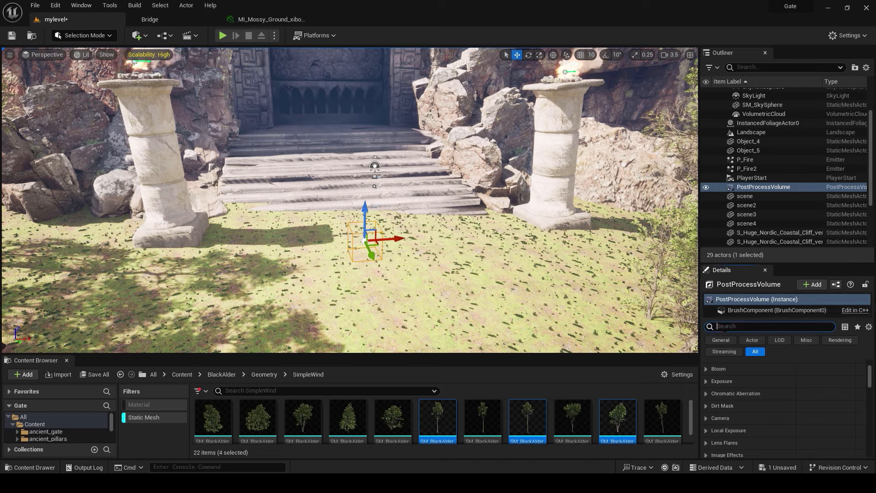
text(nfi)
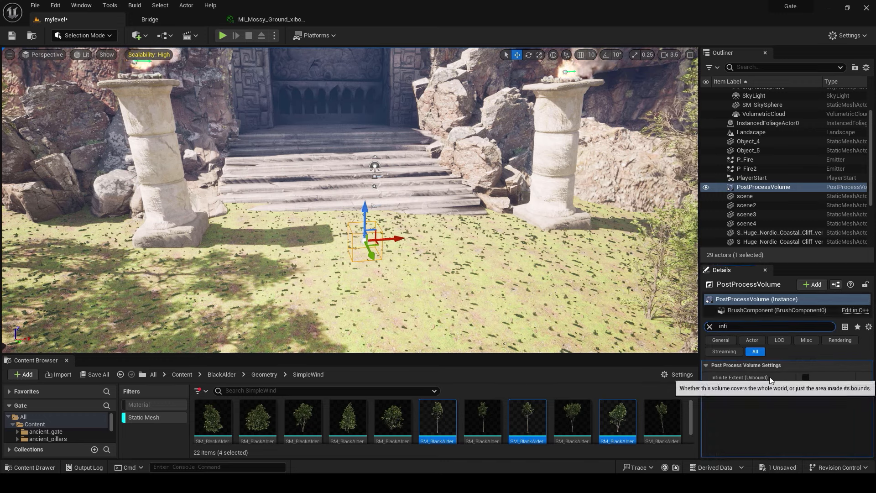
click(805, 378)
Step: Set the Post Process Volume's exposure Metering Mode to Manual and raise its Exposure Compensation to brighten the scene
click(710, 326)
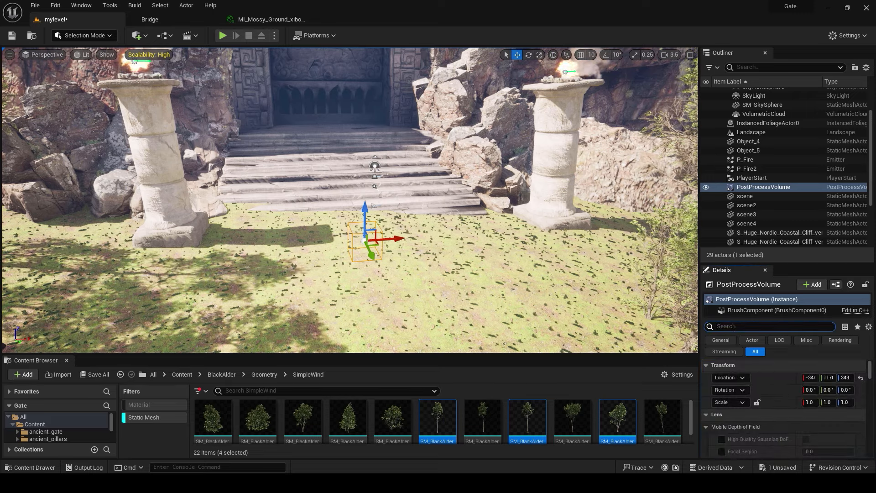
text(expos)
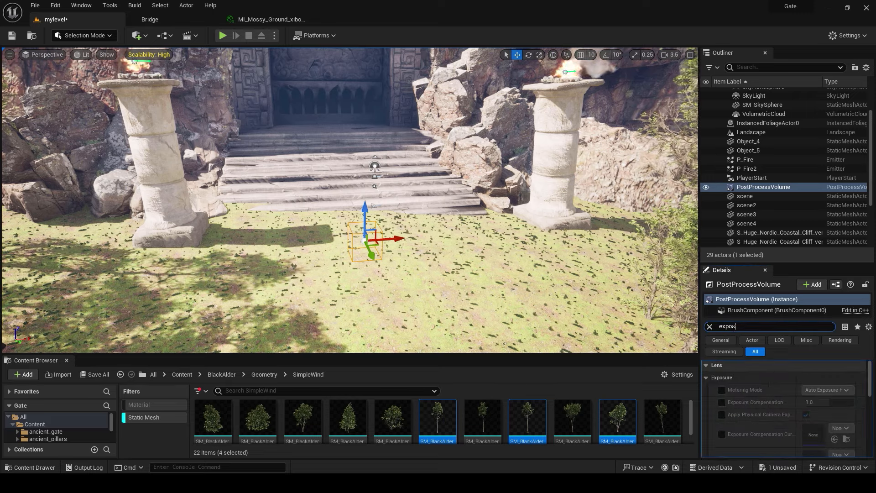
click(721, 390)
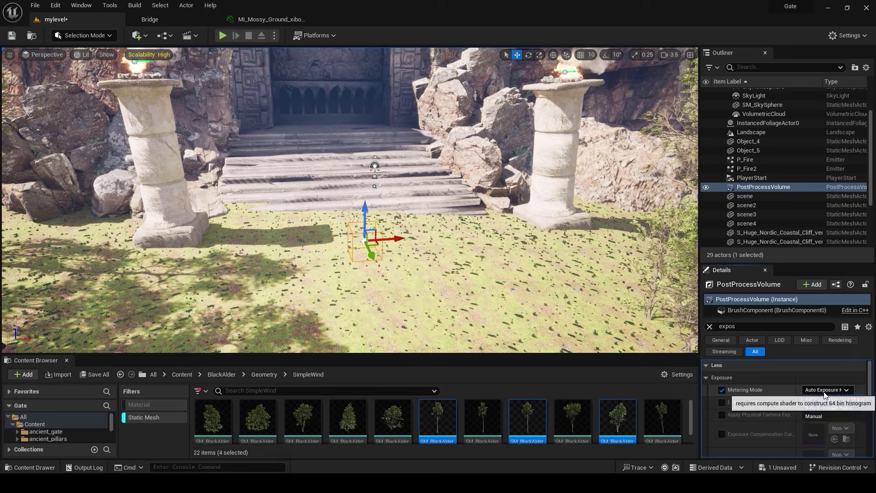
click(823, 391)
click(830, 415)
click(722, 402)
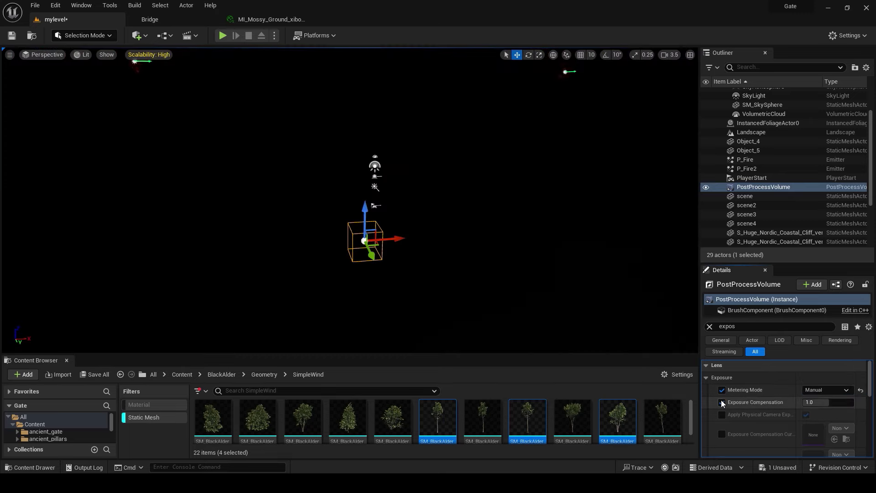
drag(832, 401, 849, 402)
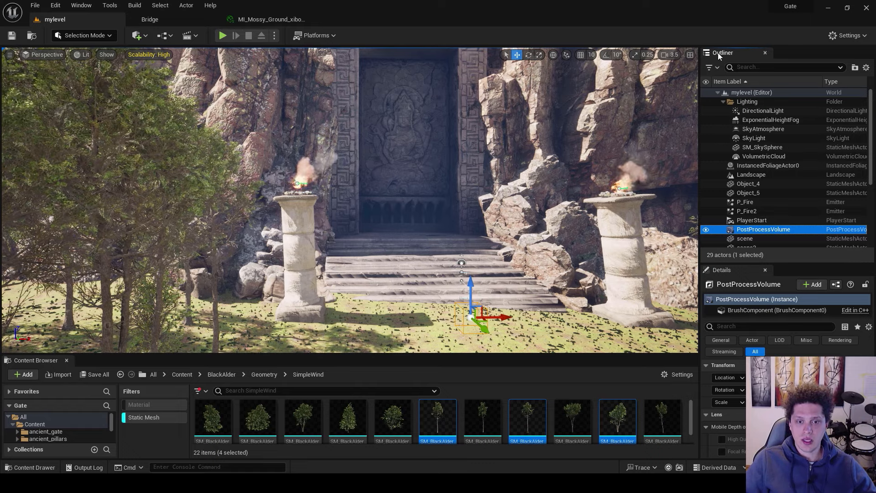
Step: Enable Volumetric Fog on the Exponential Height Fog, toggling it to compare its effect around the gate and trees
click(765, 121)
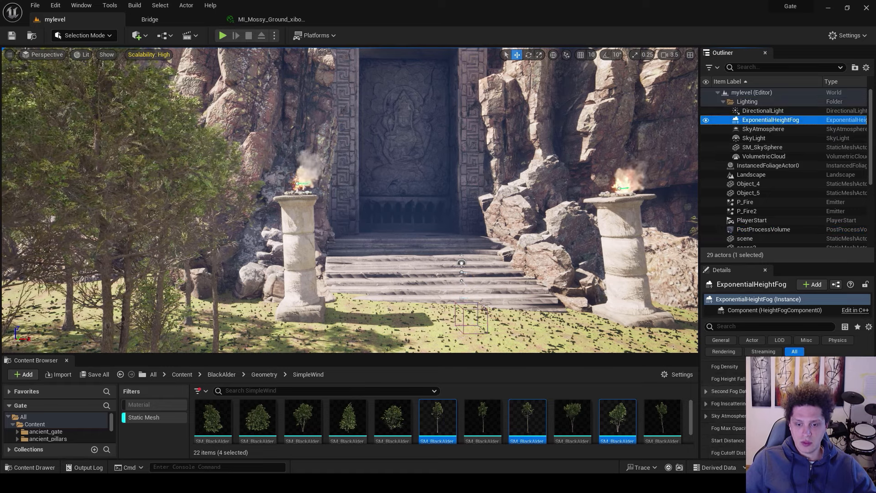
drag(869, 376, 869, 401)
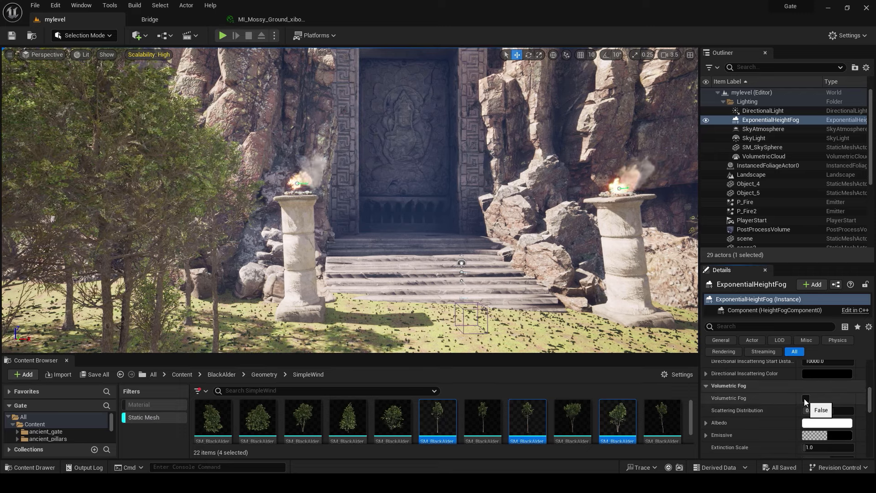
click(805, 399)
right_drag(460, 243, 475, 231)
key(s)
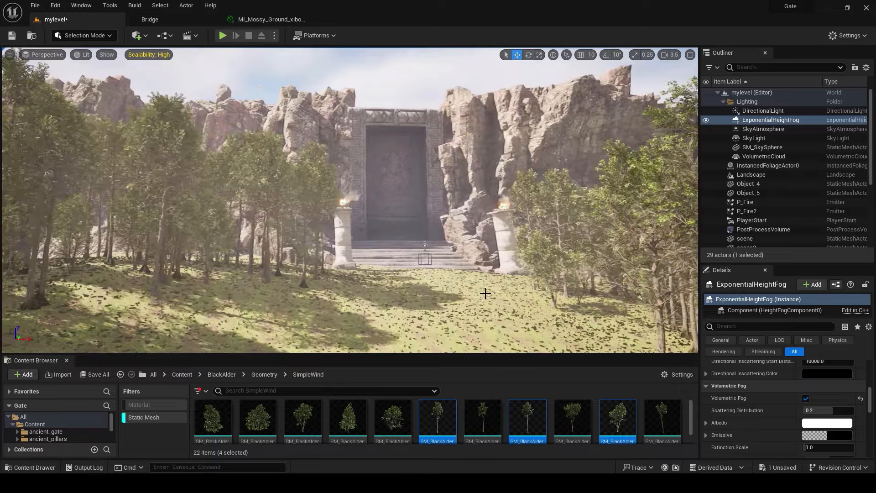
click(806, 399)
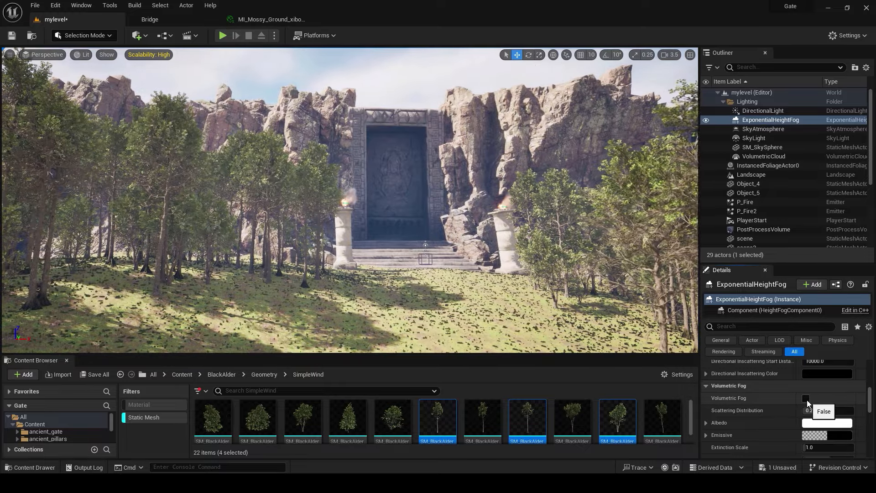
click(806, 398)
Step: Adjust the volumetric fog's Extinction Scale to thicken the haze in front of the gate
key(w)
right_drag(474, 230, 524, 230)
key(s)
scroll(744, 361, down, 5)
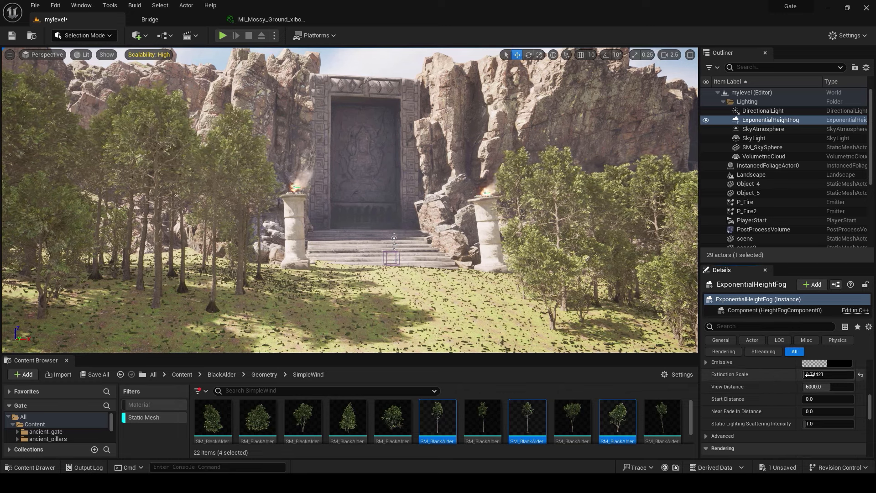
drag(816, 374, 777, 374)
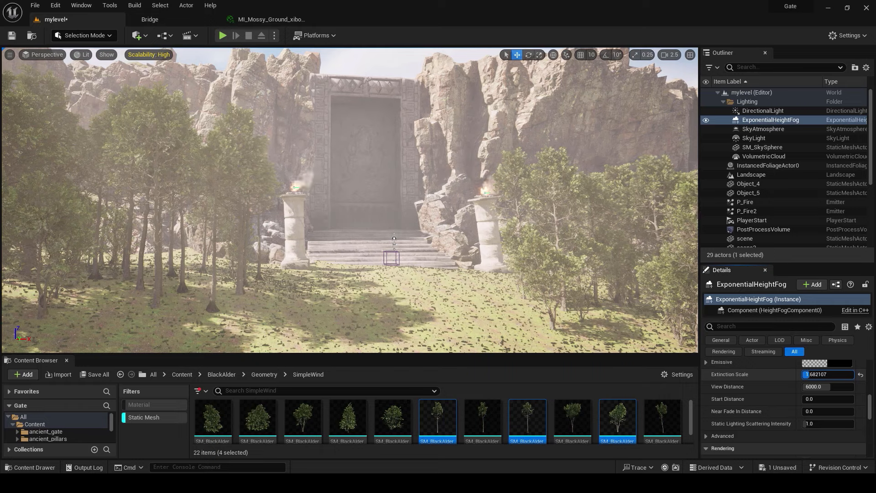
Step: Play-test the foggy level in full screen from the ground in front of the gate, moving the character around
scroll(372, 260, up, 3)
right_click(374, 270)
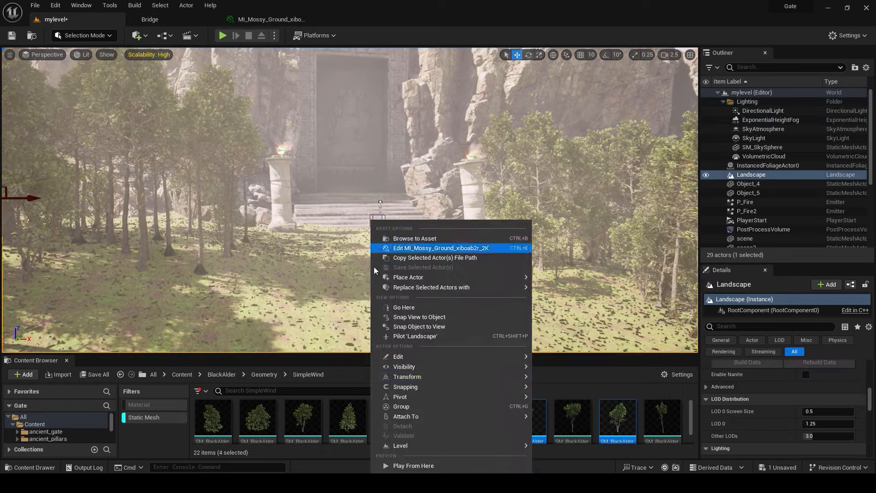
click(408, 465)
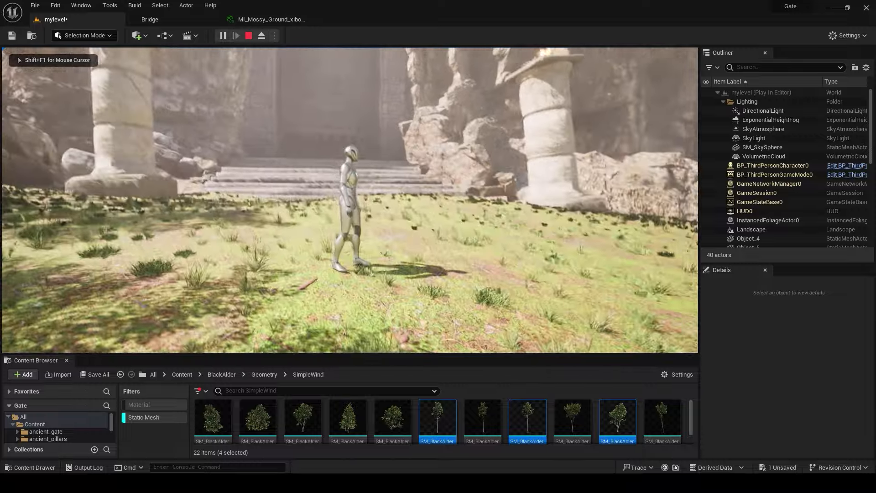
key(F11)
click(438, 247)
key(s)
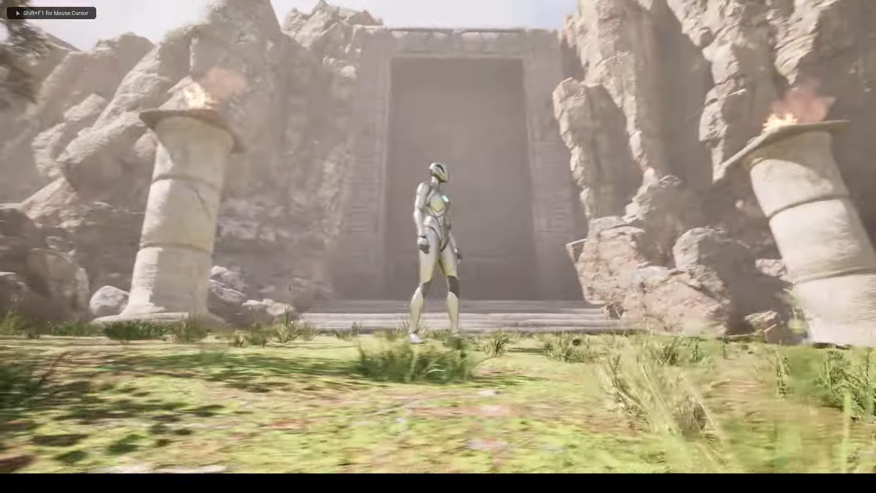
key(w)
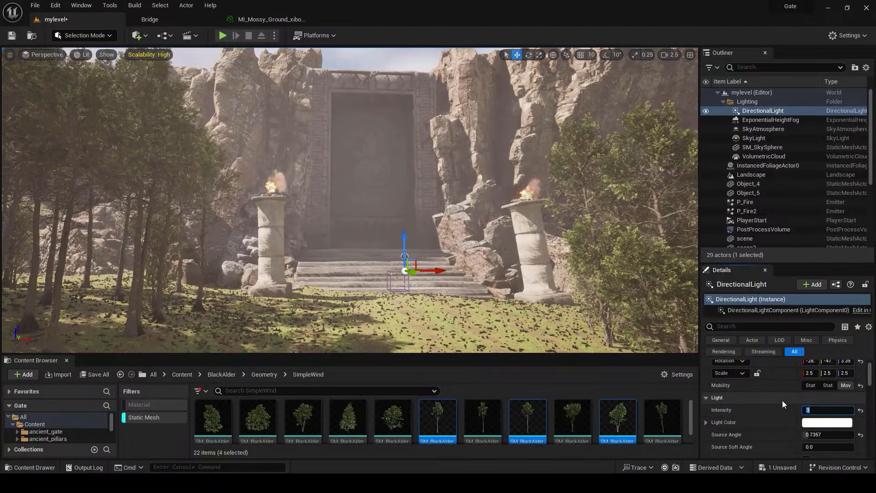
Step: Enable Light Shaft Bloom on the directional light and adjust its Bloom Scale for the sun rays
mouse_move(375, 182)
right_down()
mouse_move(337, 177)
mouse_move(369, 178)
right_up()
key(w)
key(w)
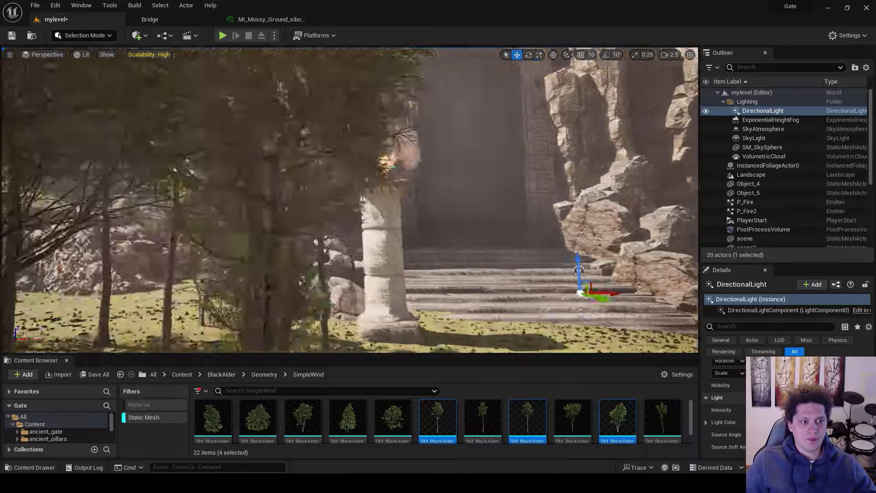
key(w)
right_drag(367, 178, 378, 178)
text(loom)
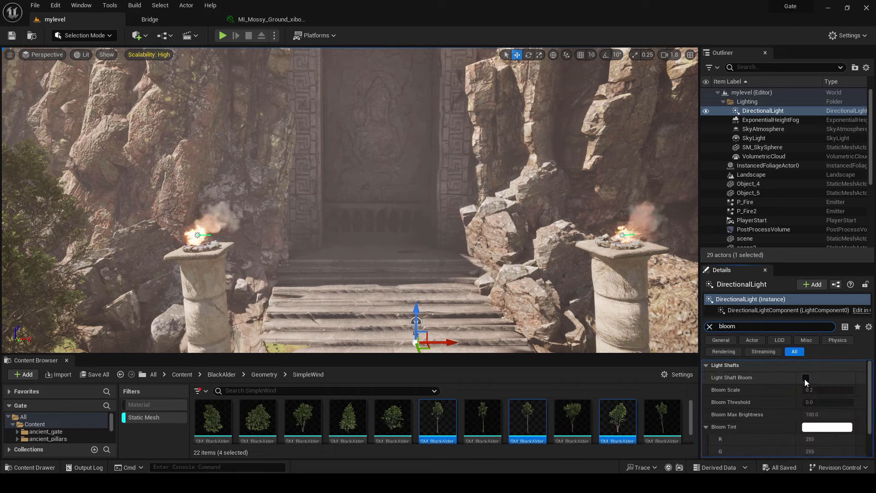
click(806, 377)
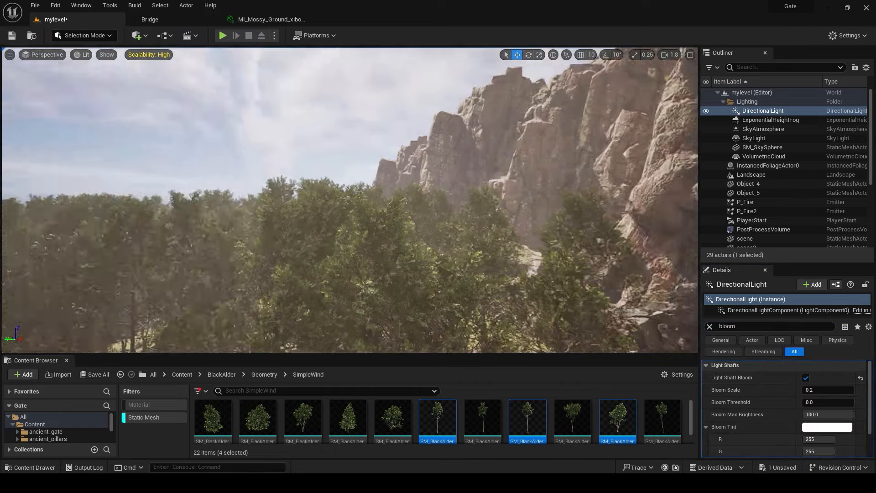
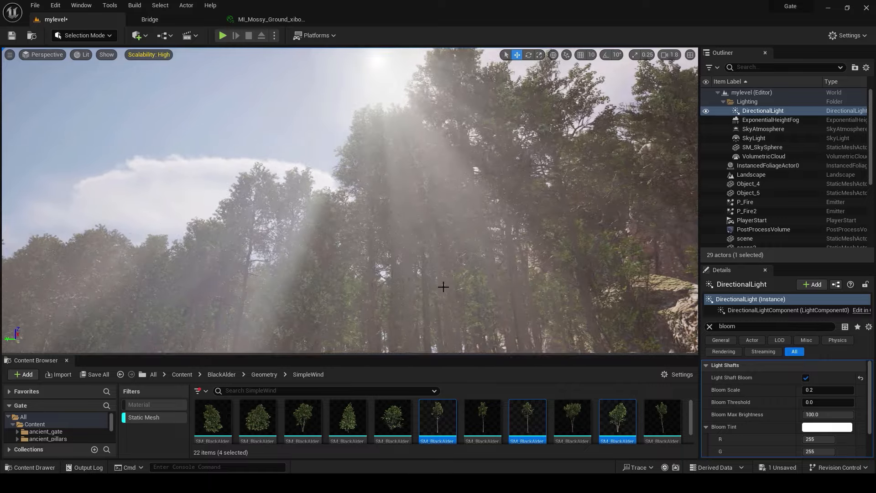
mouse_move(815, 389)
mouse_down()
mouse_move(831, 389)
mouse_move(805, 390)
mouse_move(820, 391)
mouse_up()
click(819, 391)
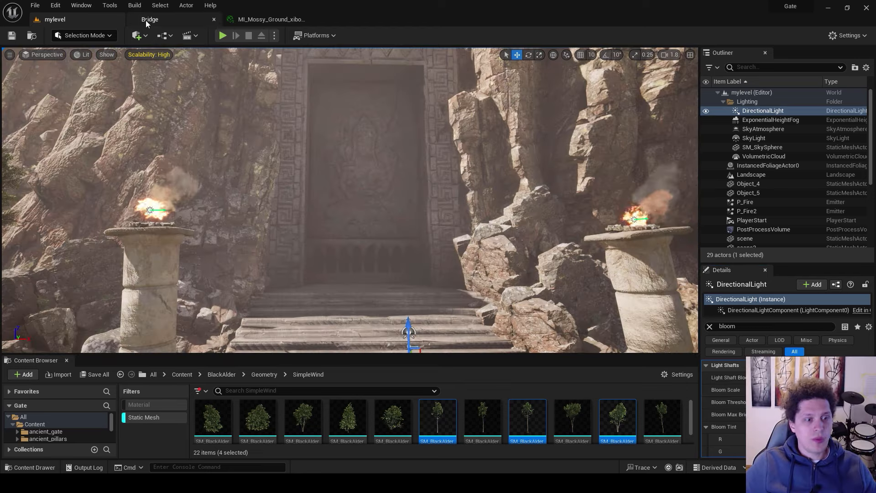
Step: Place the Megascans Japanese Metal Lantern mesh in the level at the gate entrance
click(149, 19)
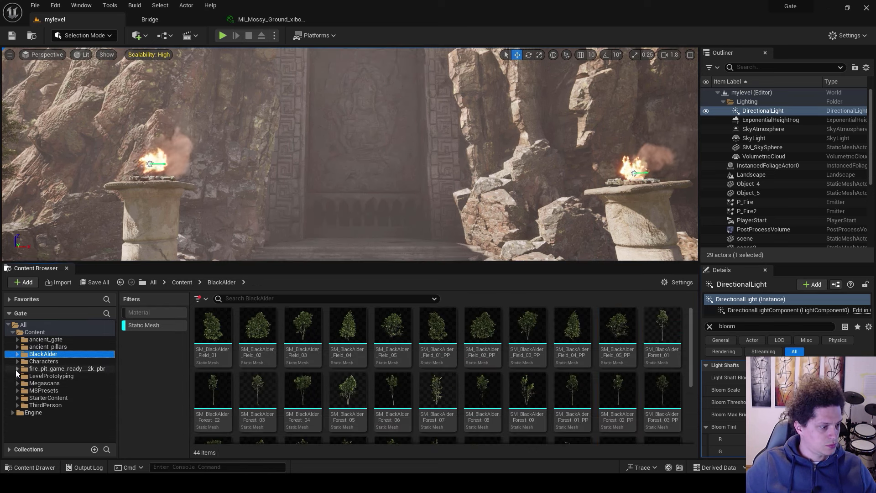
click(18, 383)
click(69, 412)
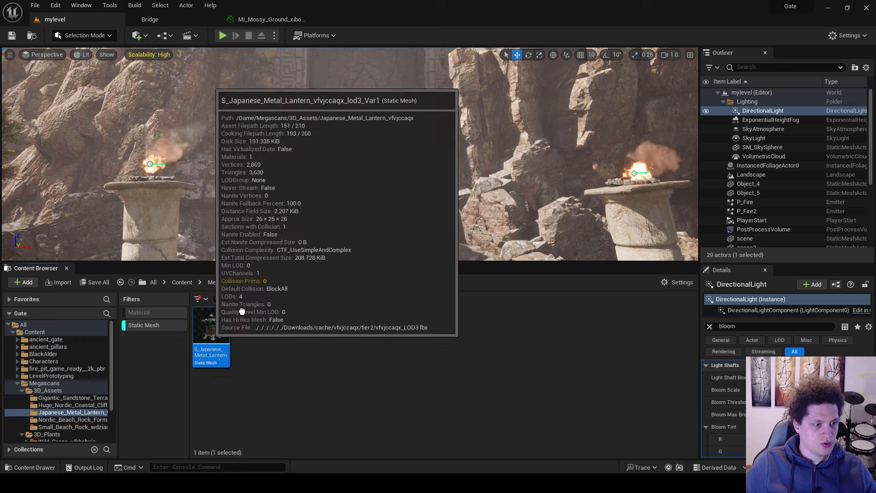
drag(199, 332, 336, 246)
Step: Scale up the Japanese Metal Lantern and move it to one side of the doorway on the top step
mouse_move(380, 227)
right_down()
mouse_move(380, 260)
mouse_move(380, 227)
mouse_move(365, 222)
right_up()
key(r)
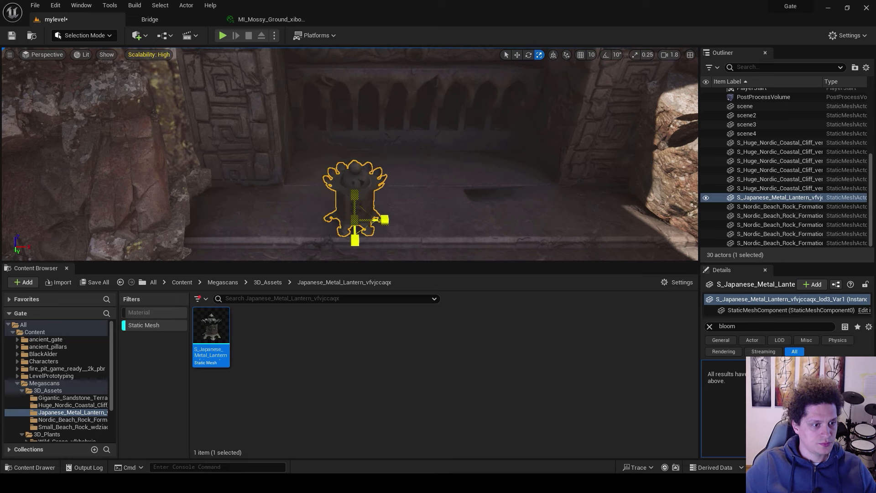
drag(392, 220, 276, 209)
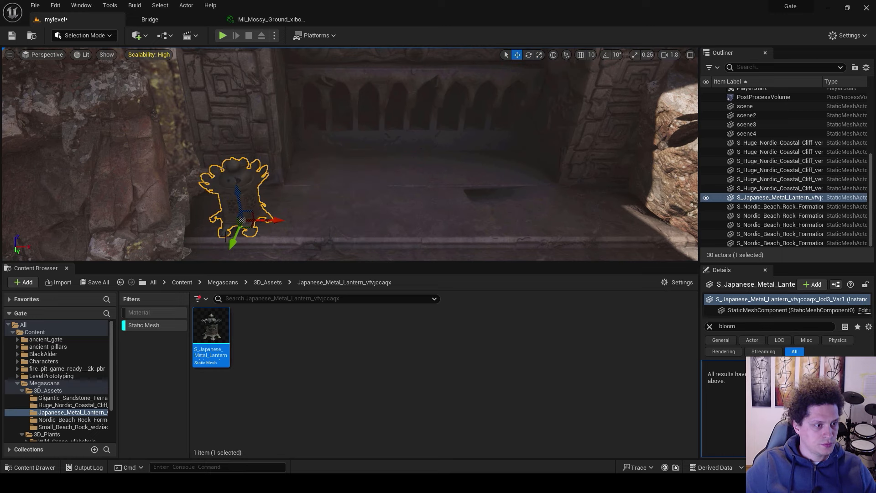
drag(226, 236, 236, 226)
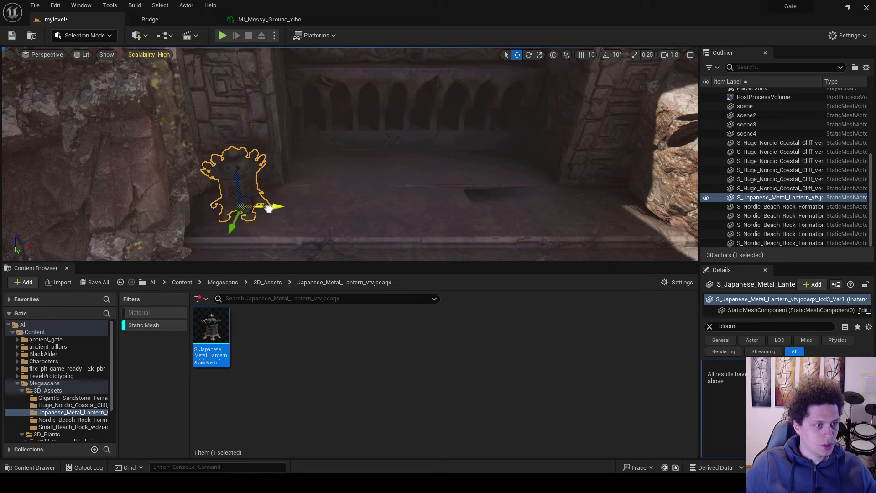
Step: Search all content for fire without the Static Mesh filter and place the P_Fire particle effect inside the lantern
right_drag(268, 208, 276, 184)
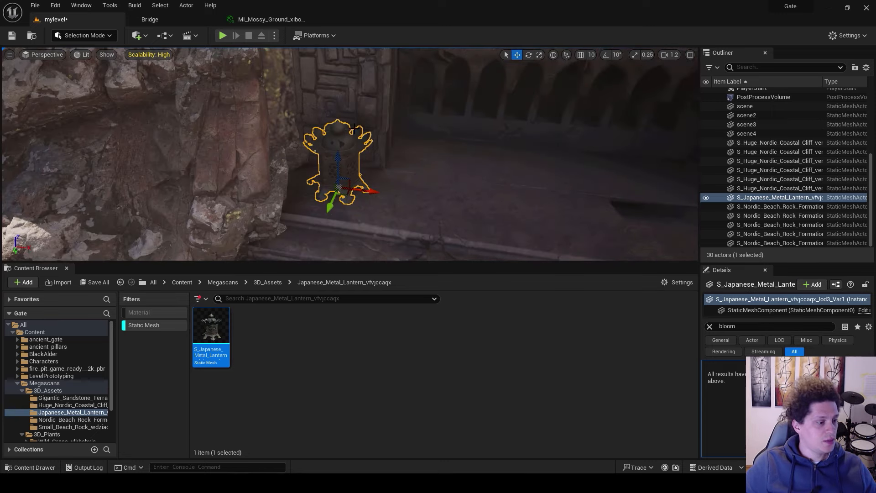
click(24, 324)
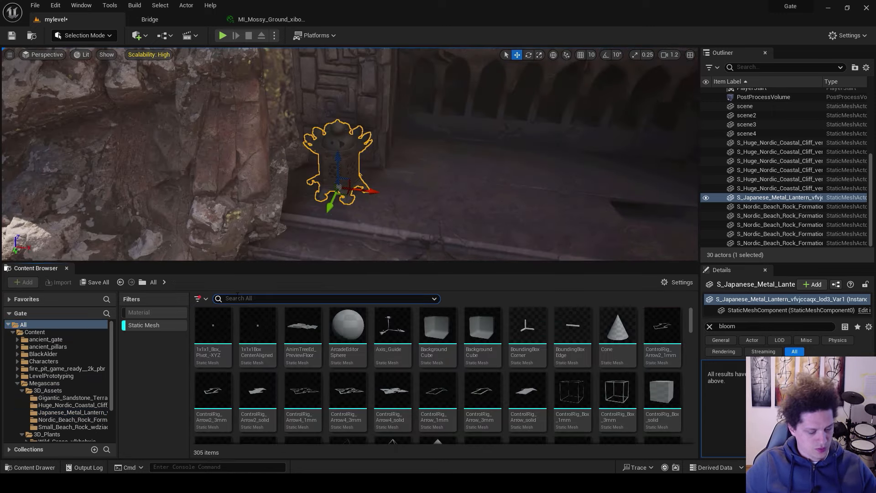
click(236, 296)
text(fire)
click(136, 327)
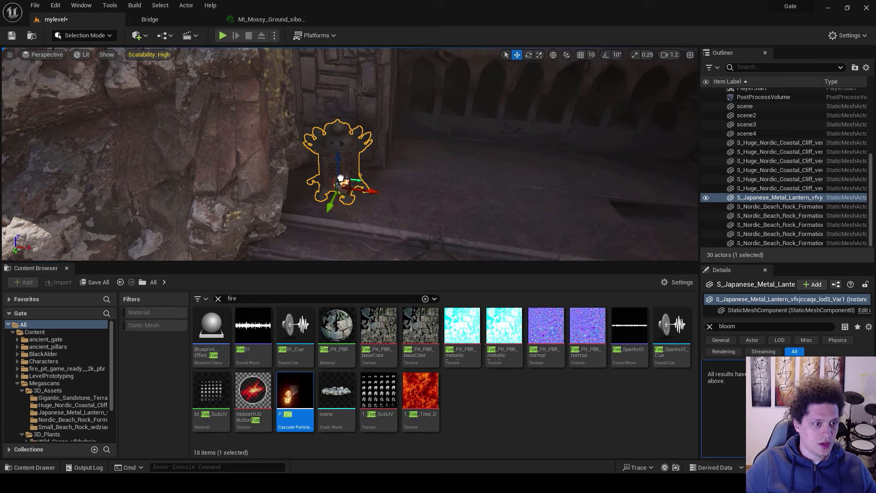
drag(338, 174, 339, 175)
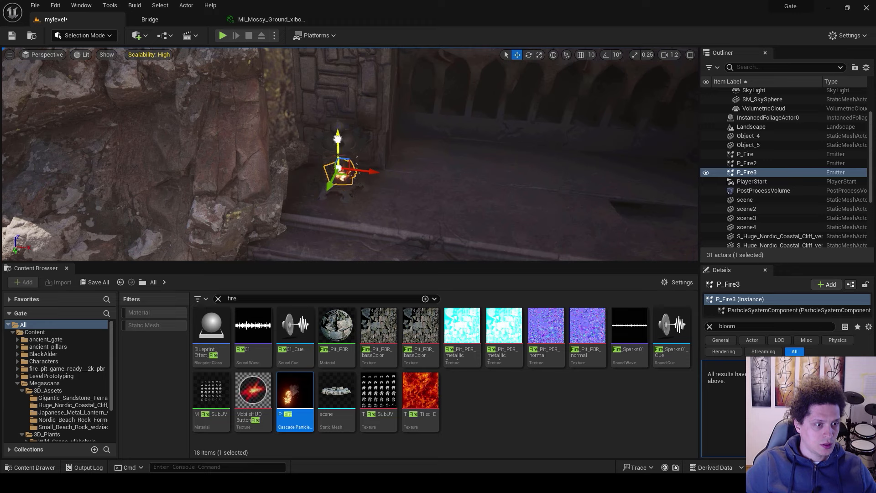
right_drag(409, 156, 309, 103)
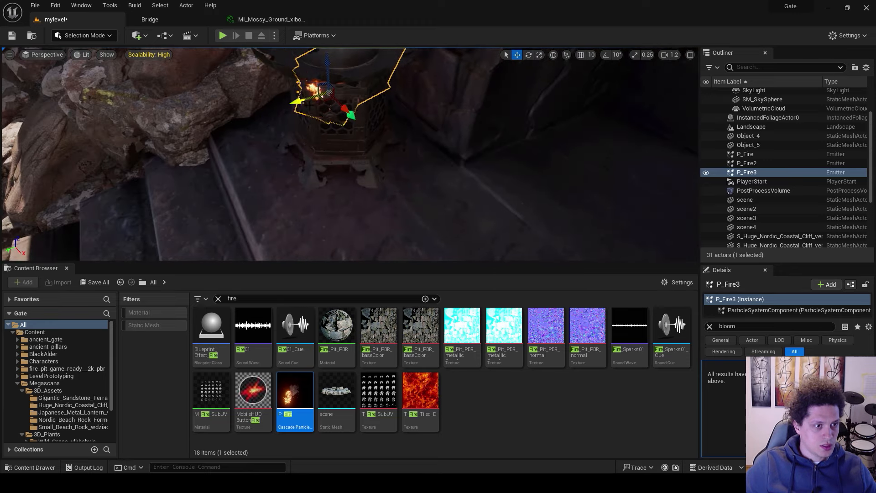
double_click(773, 155)
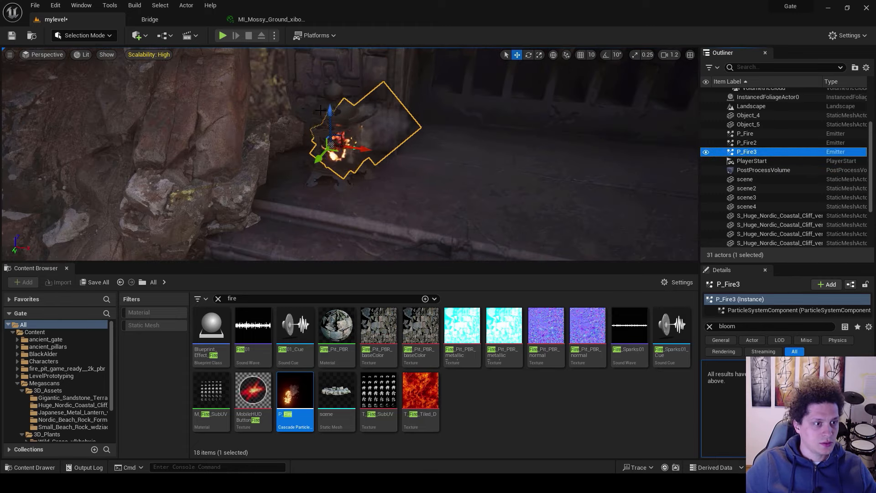
Step: Duplicate the lantern together with its fire effect and place the copy on the opposite side of the gate doorway
ctrl+click(336, 150)
right_drag(335, 151, 392, 178)
alt+drag(277, 196, 616, 192)
right_drag(616, 191, 584, 188)
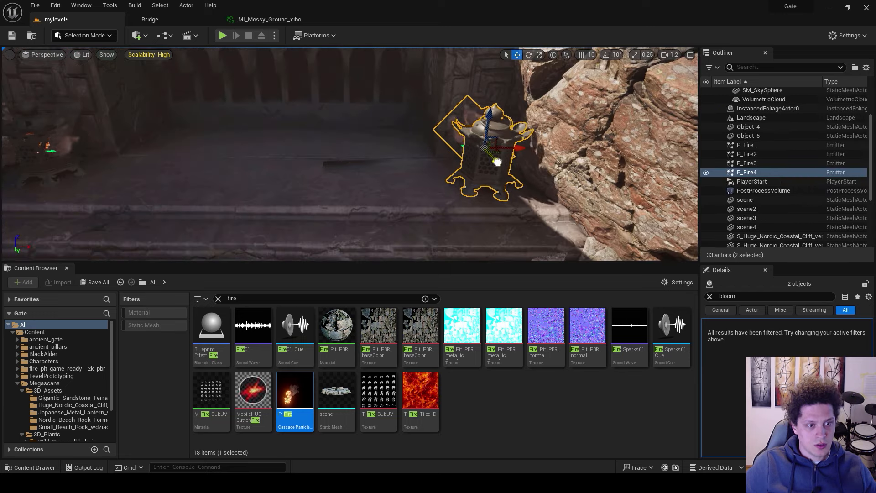
double_click(744, 199)
click(218, 299)
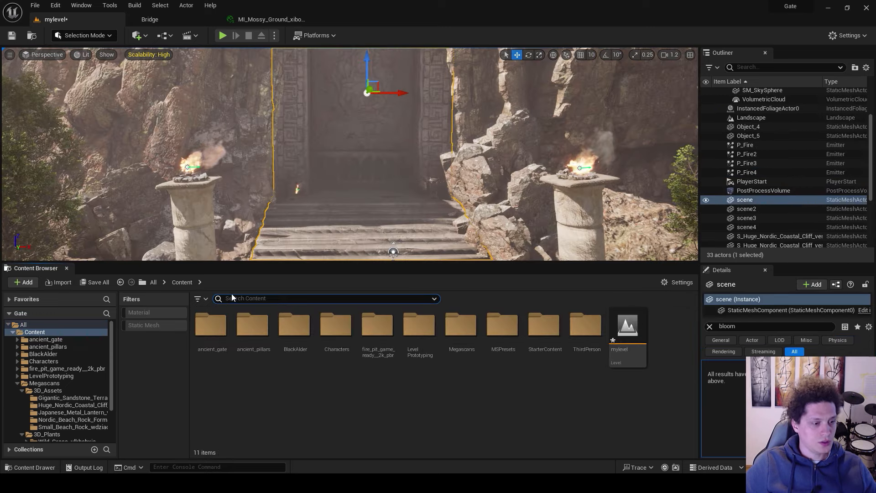
Step: Place the Object_6 pillar from the ancient_pillars folder on each side of the gate steps
double_click(252, 325)
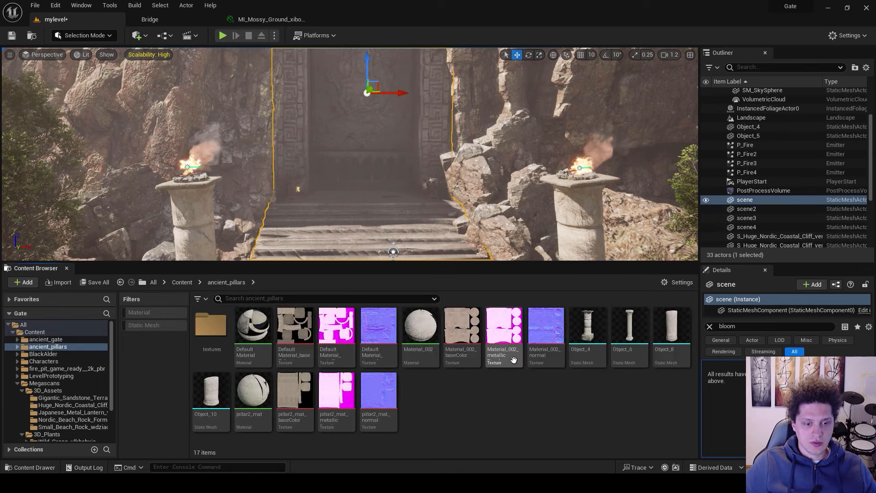
drag(641, 329, 518, 251)
key(r)
key(w)
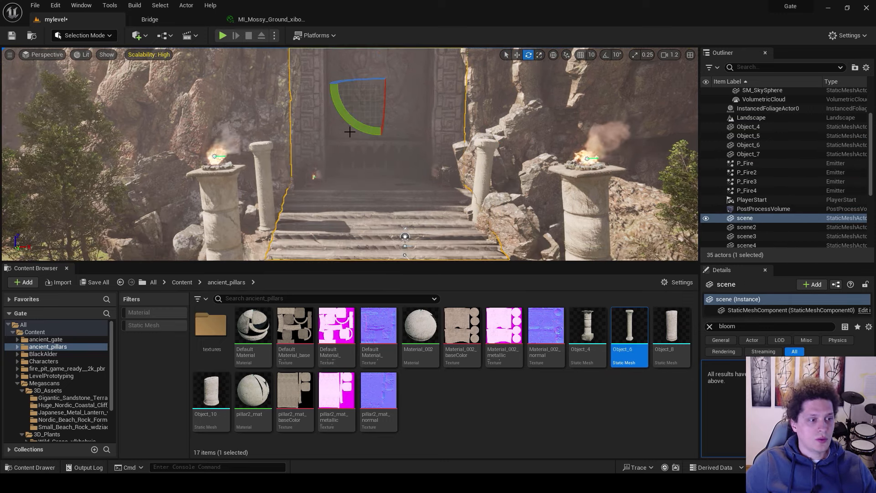
key(w)
right_drag(349, 132, 326, 142)
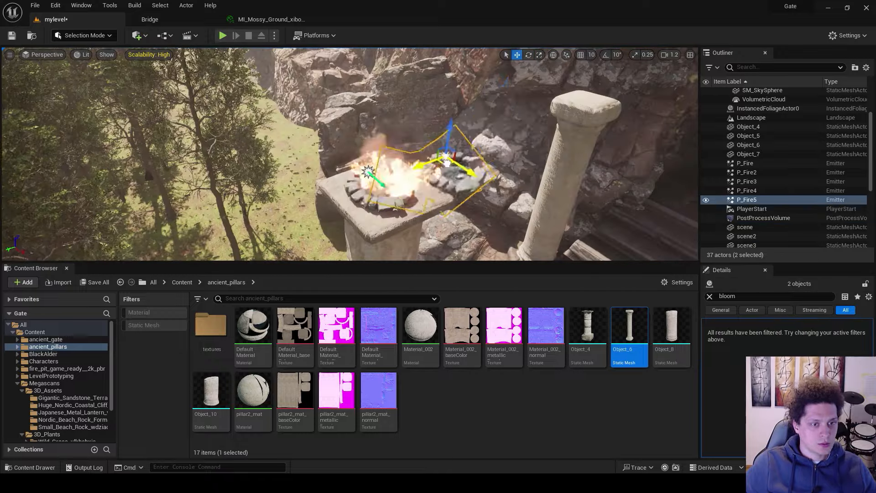
Step: Duplicate the burning fire pit with its P_Fire effect onto the tops of both slim pillars beside the steps
alt+drag(449, 168, 587, 101)
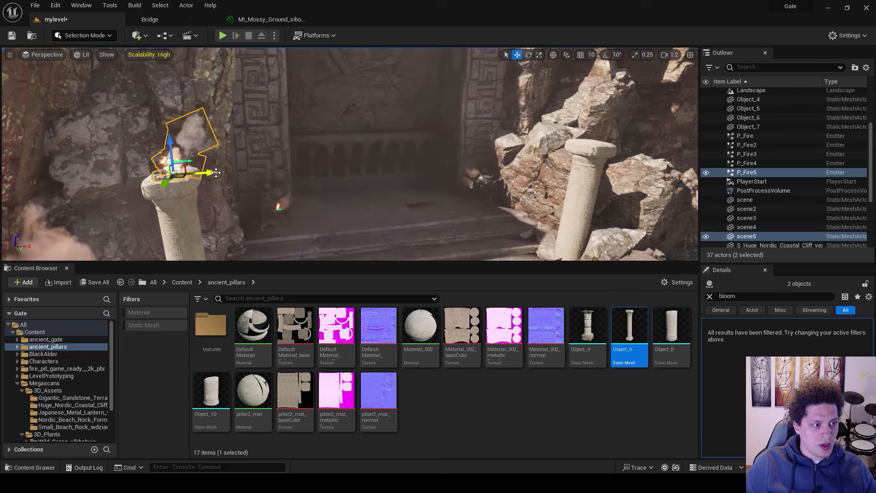
alt+drag(216, 172, 587, 156)
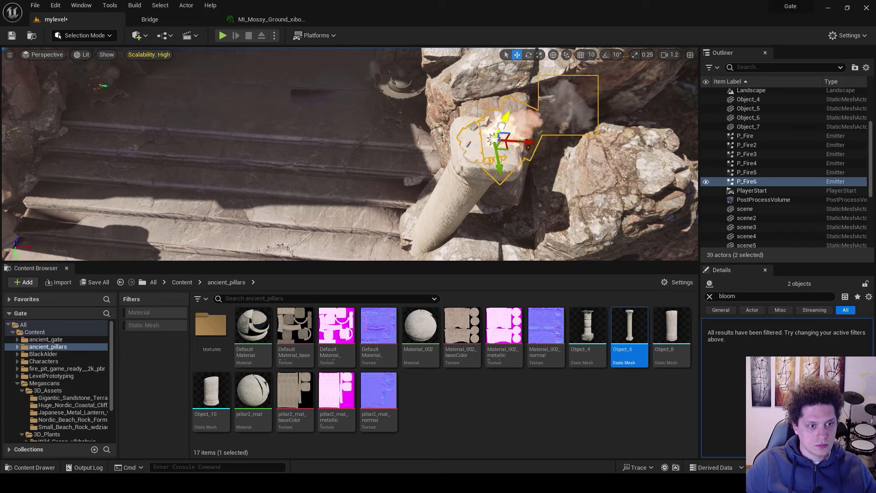
click(316, 144)
right_drag(315, 143, 260, 116)
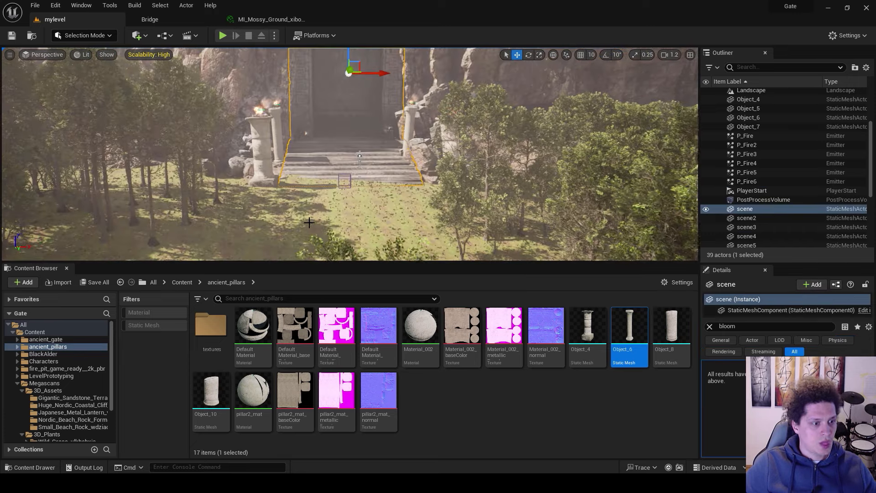
Step: Play the level from the grass in front of the gate and examine the lit pillars in full screen
right_click(321, 220)
click(343, 463)
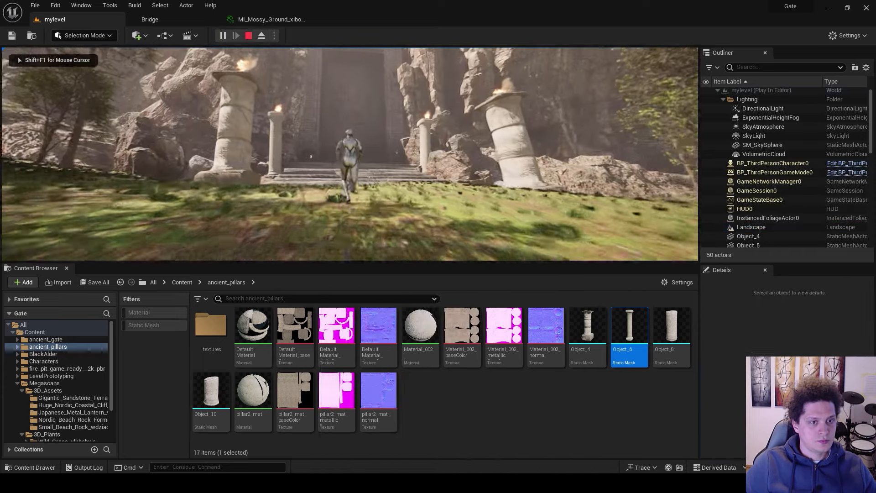
key(w)
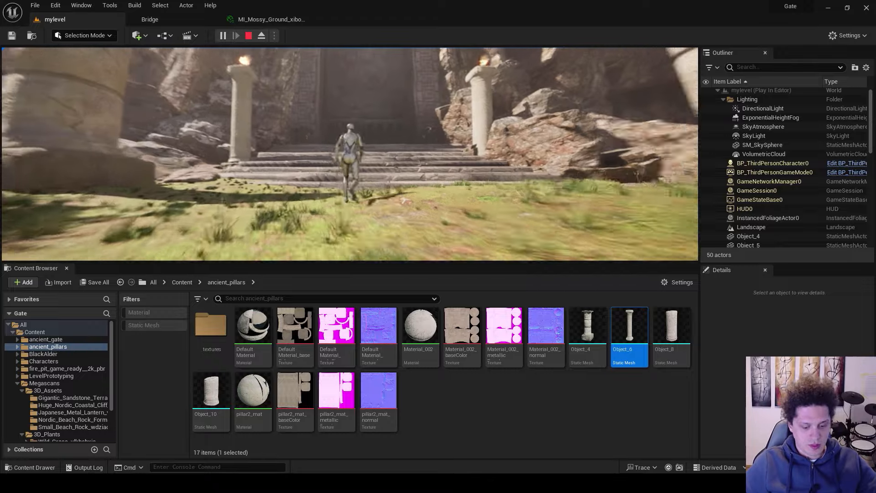
key(F11)
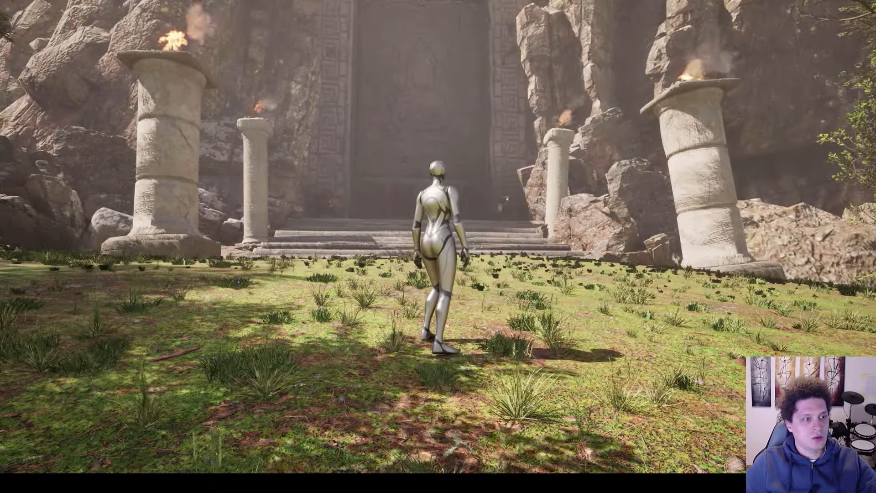
key(F11)
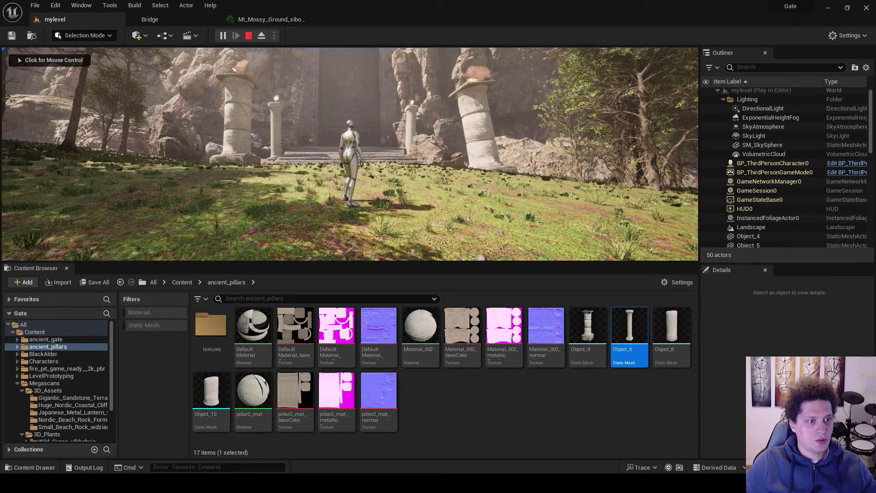
key(Escape)
Step: Place the Rocky Forest Path asset from Bridge into the level in front of the gate steps
key(w)
right_drag(373, 119, 338, 140)
click(394, 160)
click(304, 147)
click(290, 171)
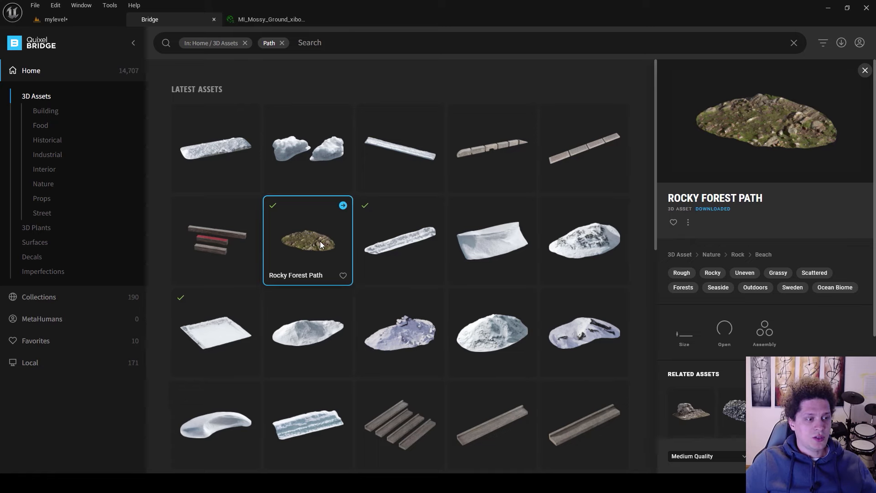
drag(320, 245, 245, 160)
drag(106, 49, 383, 151)
Step: Scale the rocky path patch to 3.40 and fit its position and rotation to the ground at the foot of the steps
key(w)
drag(350, 175, 389, 90)
right_drag(390, 91, 356, 132)
key(e)
drag(356, 132, 340, 128)
key(w)
right_drag(340, 127, 374, 151)
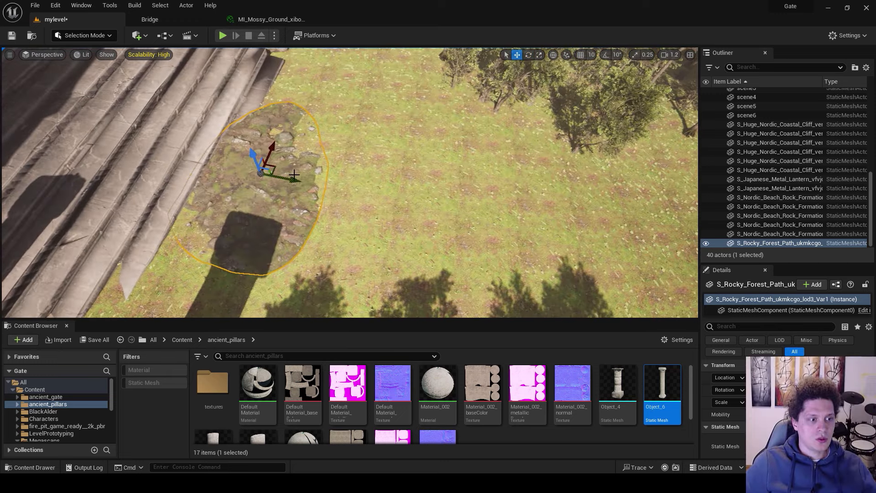
Step: Duplicate the rocky path patch three times to run a path away from the steps across the grass
alt+drag(302, 180, 478, 189)
right_drag(477, 190, 383, 160)
click(393, 182)
drag(410, 169, 411, 178)
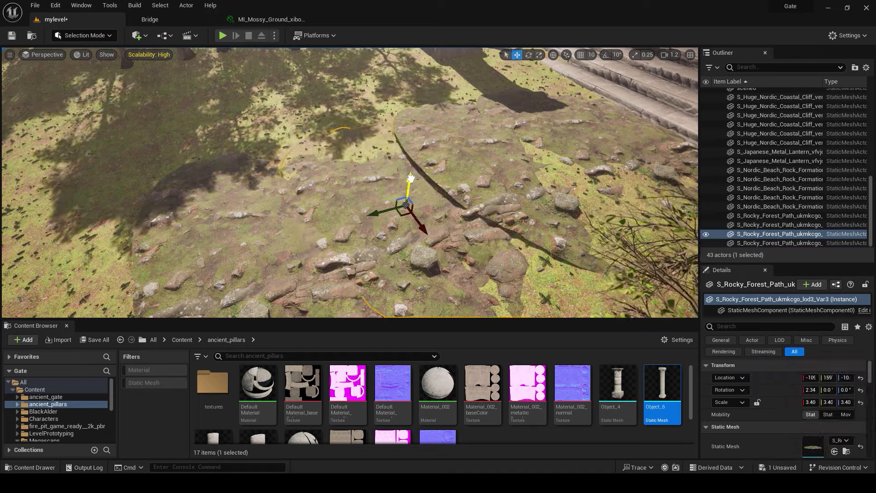
Step: Tilt the outermost path patch and adjust its height so it follows the sloping ground
click(502, 173)
key(e)
click(570, 128)
key(w)
right_drag(502, 160, 405, 164)
click(405, 165)
key(e)
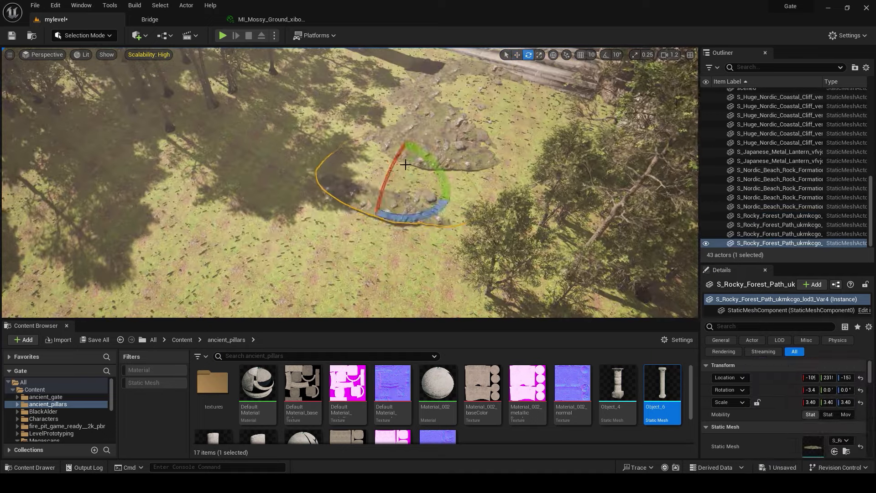
key(w)
drag(406, 135, 406, 137)
click(346, 246)
key(w)
right_drag(347, 246, 387, 149)
click(387, 149)
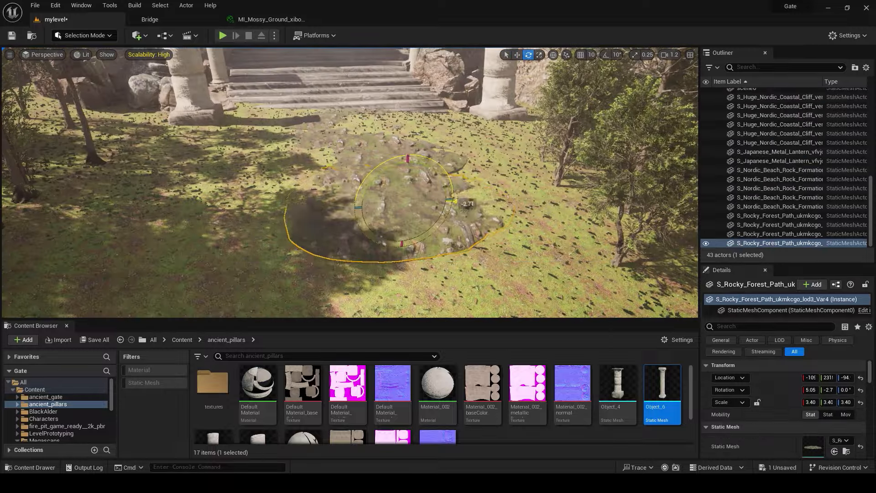
drag(382, 132, 383, 137)
click(475, 159)
Step: Duplicate a path patch beyond the end of the path and adjust its height to the terrain
right_drag(474, 158, 350, 191)
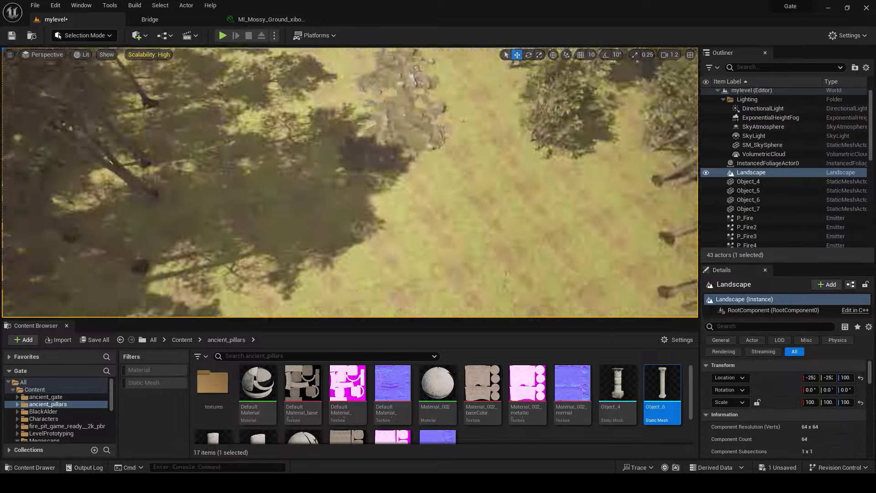
click(160, 137)
alt+drag(160, 136, 291, 167)
right_drag(291, 168, 355, 189)
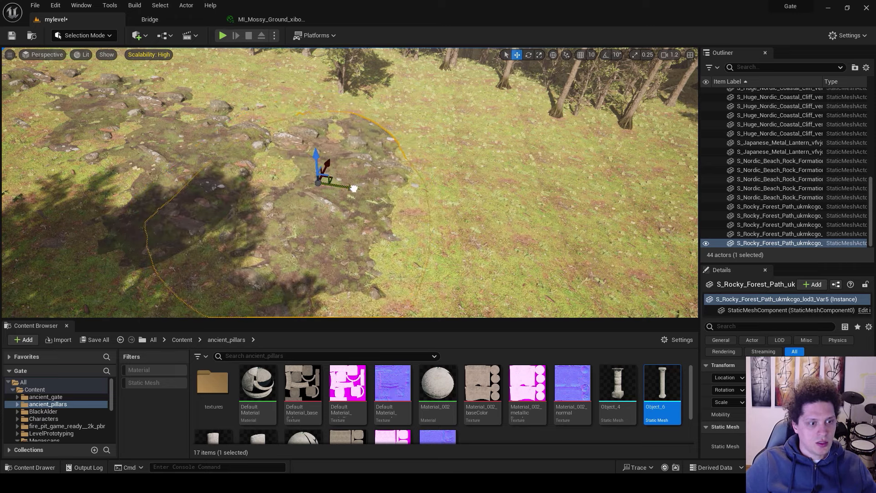
drag(494, 183, 489, 196)
right_drag(489, 196, 406, 174)
Step: Continue the path farther from the gate with more duplicated patches, tilting them to match the slope
alt+drag(407, 173, 407, 160)
right_drag(407, 159, 451, 120)
key(e)
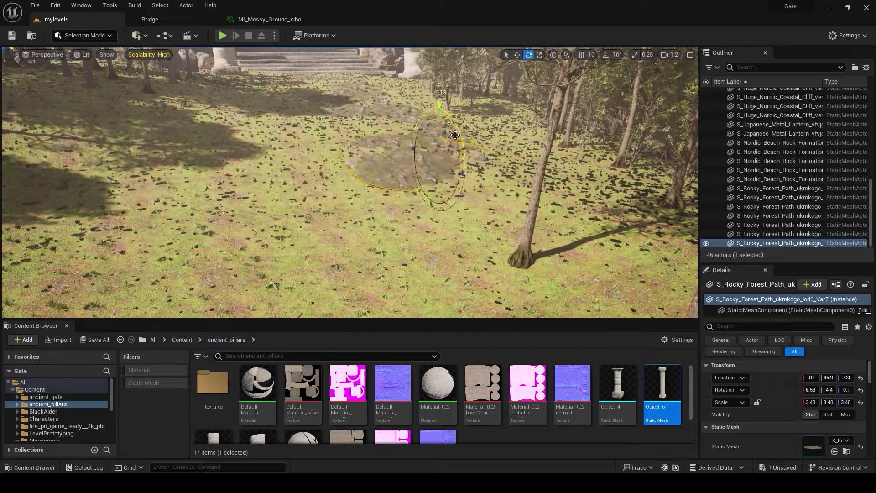
alt+drag(447, 164, 358, 185)
right_drag(358, 185, 438, 168)
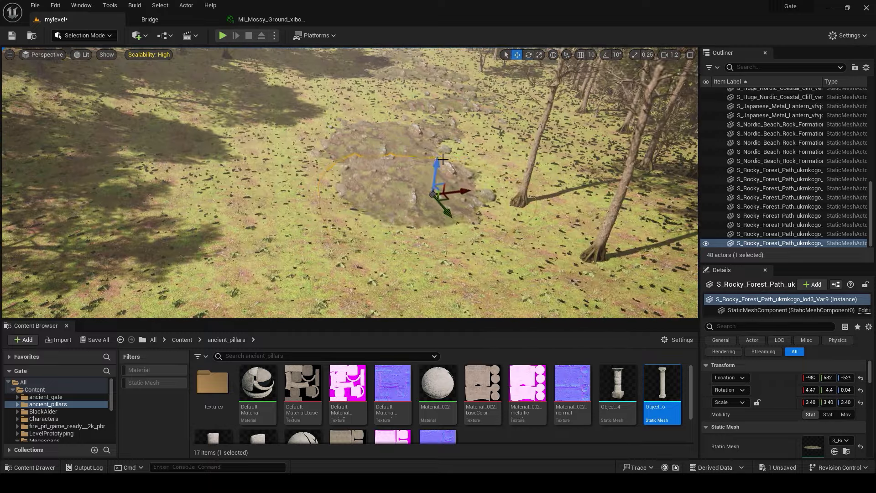
Step: Duplicate patches alongside the far stretch of the path to widen it and fill the gaps
mouse_move(373, 178)
right_down()
mouse_move(338, 192)
mouse_move(365, 173)
right_up()
click(388, 148)
alt+drag(389, 150, 330, 206)
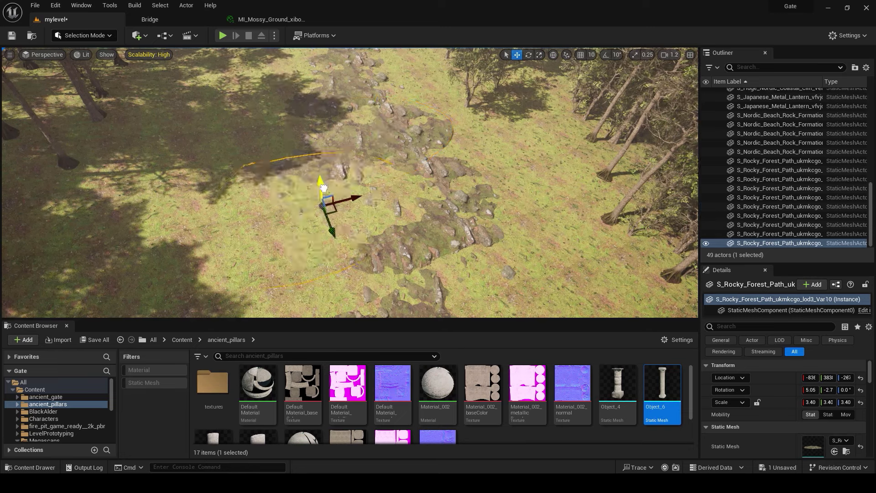
click(321, 188)
right_drag(321, 187, 374, 205)
click(374, 205)
alt+drag(378, 205, 255, 199)
right_drag(248, 192, 292, 201)
alt+drag(292, 200, 345, 206)
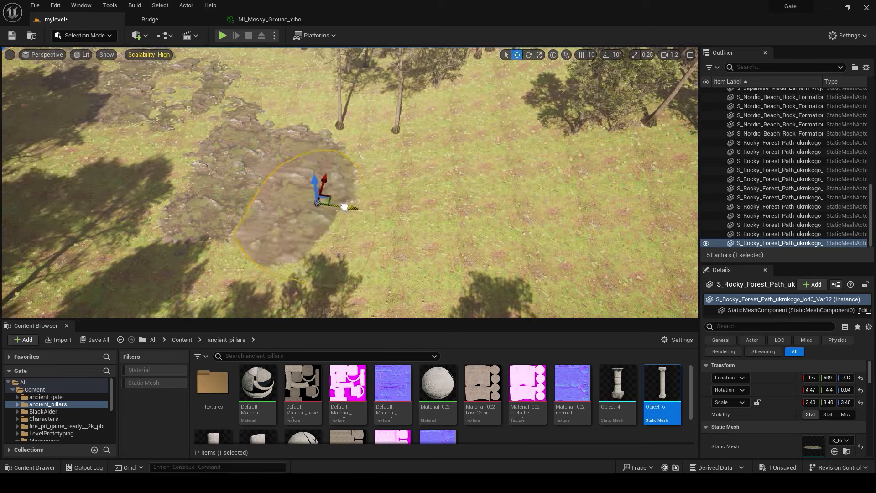
Step: Add further duplicated patches at the far end of the path, rotating each to vary its outline and follow the ground
click(322, 146)
key(e)
alt+drag(322, 146, 473, 154)
key(w)
key(e)
key(w)
right_drag(453, 160, 515, 170)
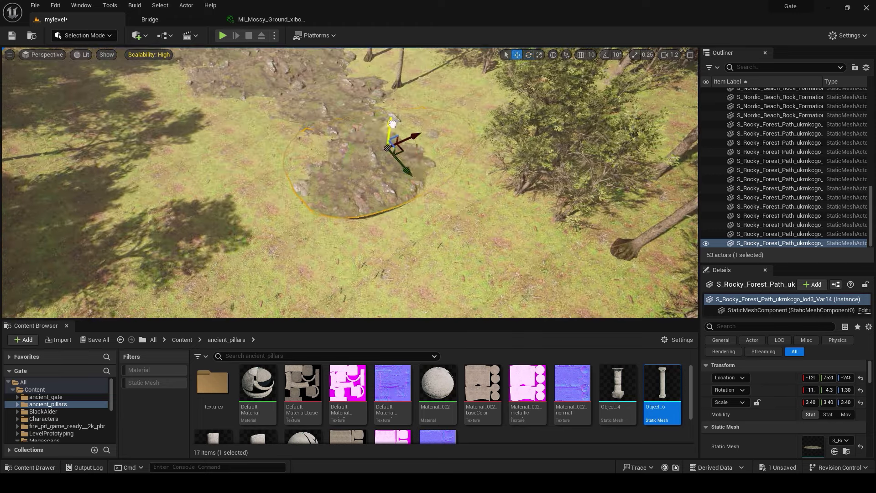
alt+drag(392, 129, 417, 222)
key(e)
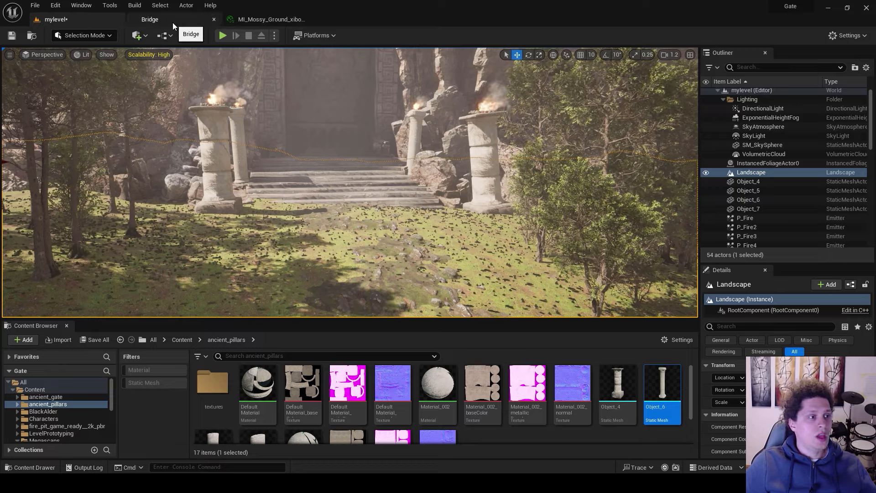
Step: Search the whole Bridge library for small rock assets
click(173, 22)
click(227, 42)
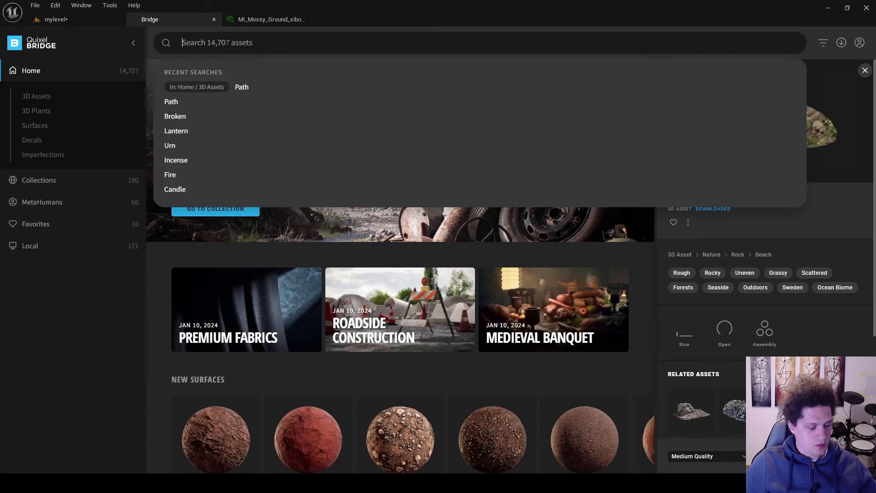
text(s)
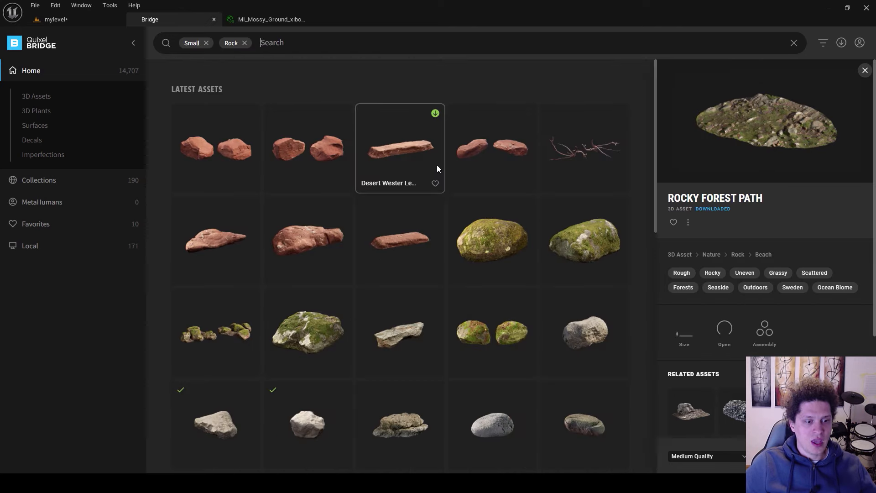
scroll(384, 190, down, 5)
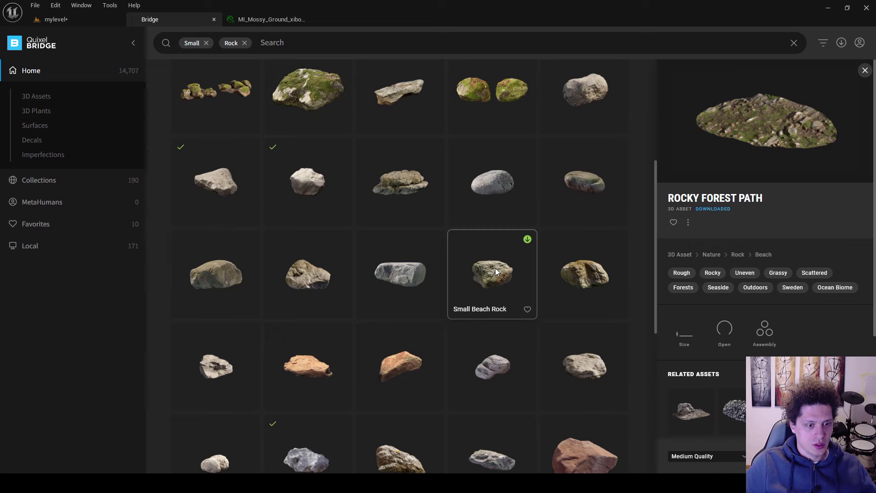
Step: Select several small rock assets in Bridge, including Small Beach Rock, and add them to the project
click(495, 271)
scroll(456, 283, down, 4)
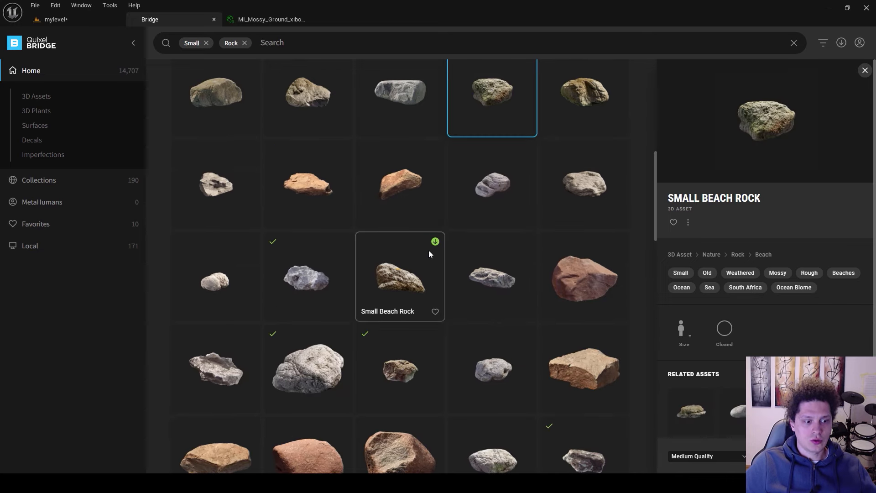
scroll(409, 307, down, 1)
ctrl+click(404, 307)
scroll(403, 307, up, 1)
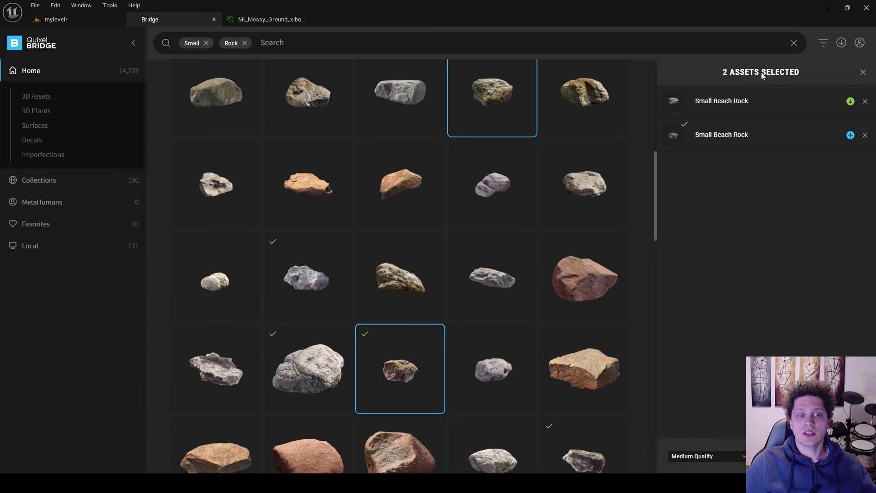
scroll(486, 208, down, 3)
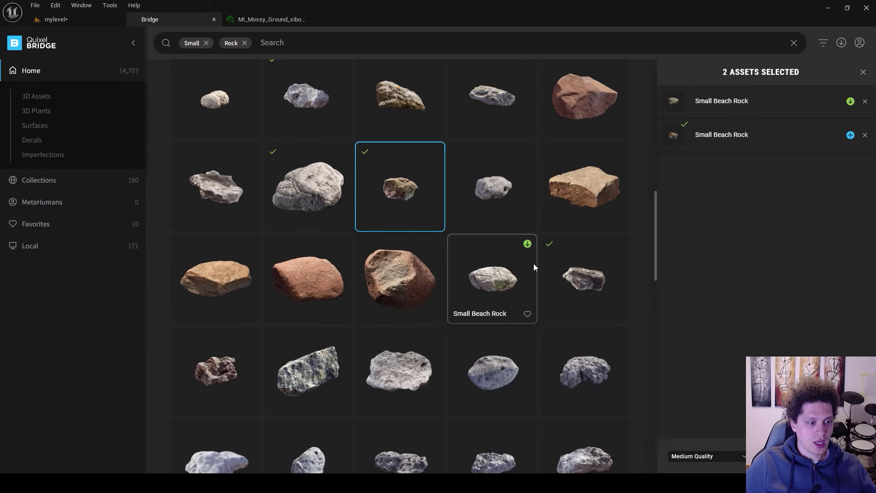
scroll(341, 223, down, 6)
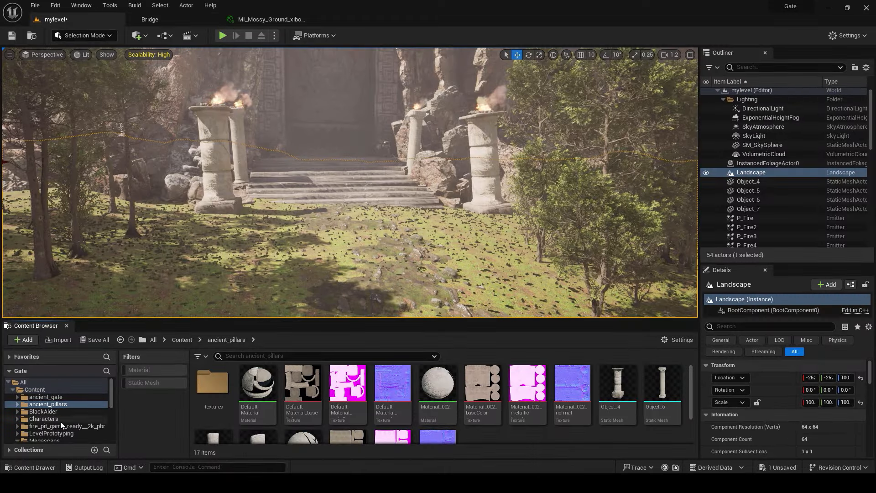
Step: Filter the Megascans 3D_Assets folder to static meshes matching "rock"
scroll(59, 412, down, 2)
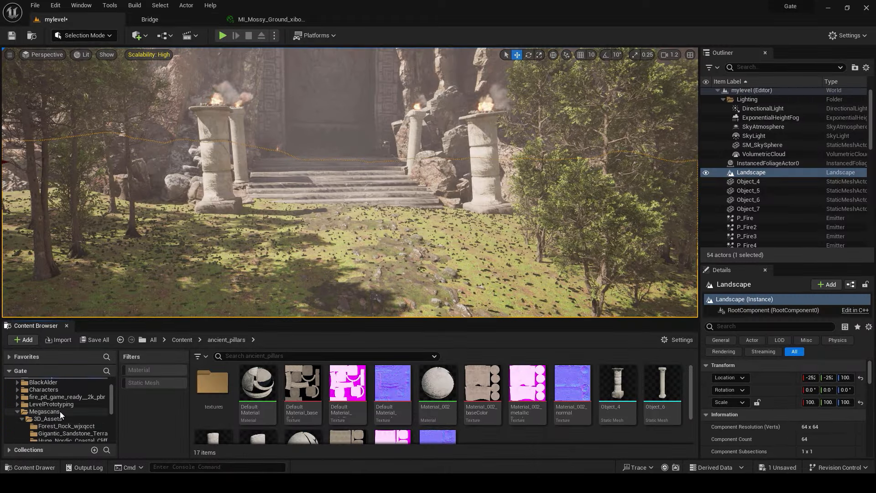
scroll(59, 412, down, 1)
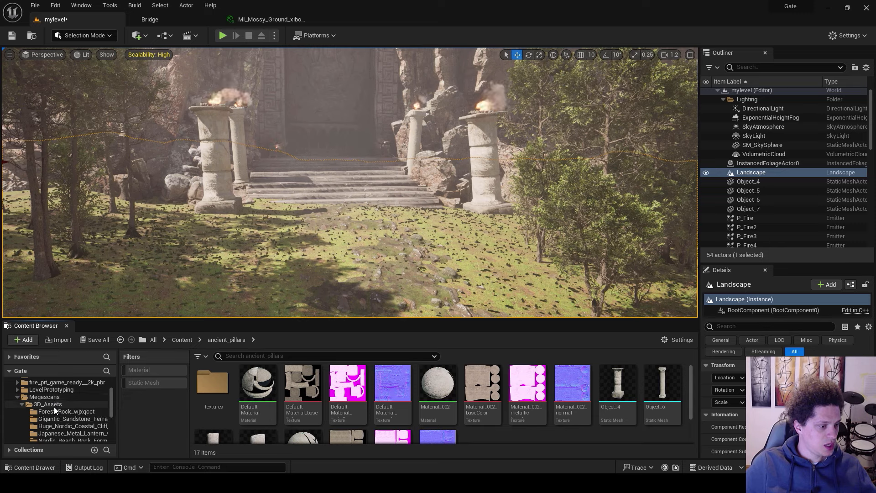
click(54, 405)
click(137, 384)
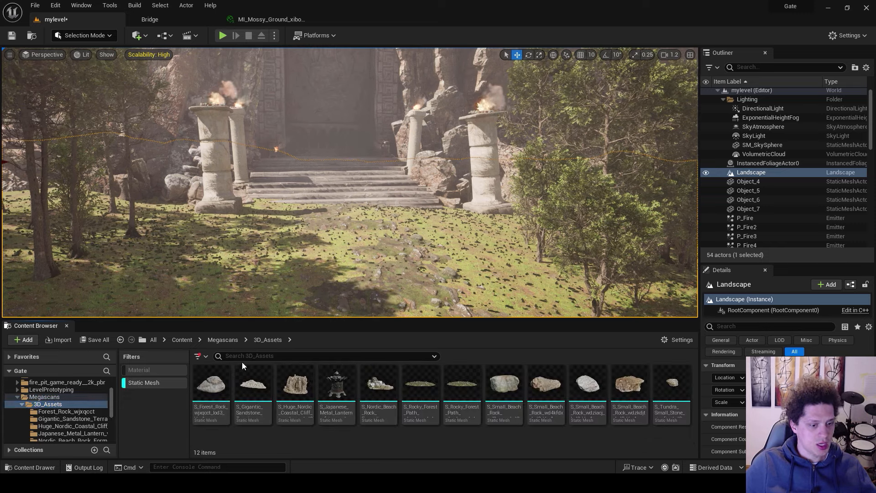
click(242, 356)
text(rock)
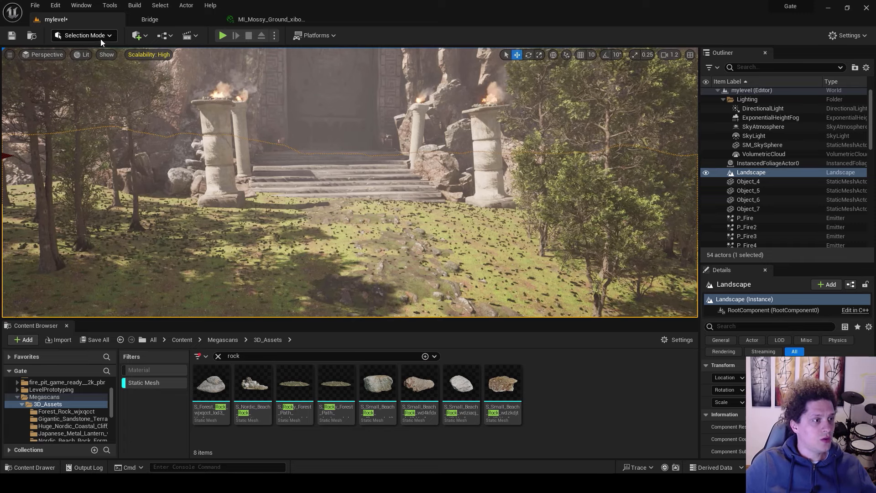
Step: Switch to Foliage mode, add the Forest Rock and four Small Beach Rock meshes as foliage types, and select only those five
click(100, 36)
click(87, 74)
click(503, 384)
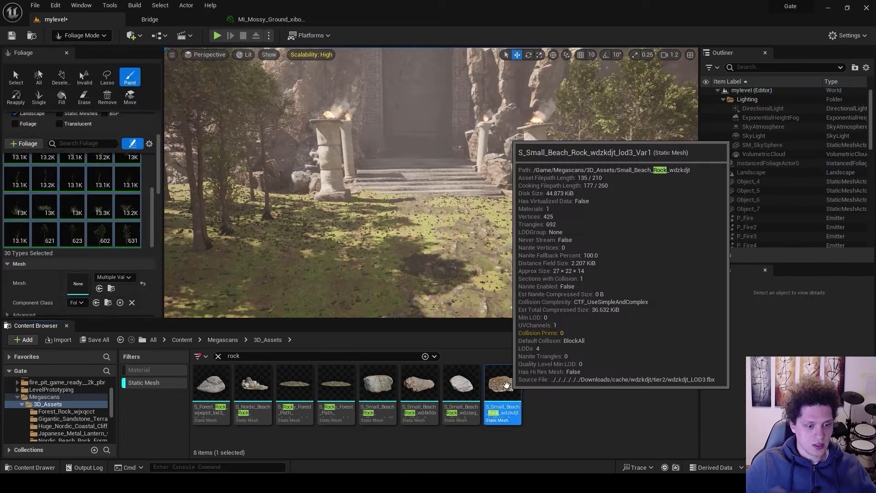
ctrl+click(460, 383)
ctrl+click(420, 383)
ctrl+click(378, 383)
ctrl+drag(213, 375, 111, 238)
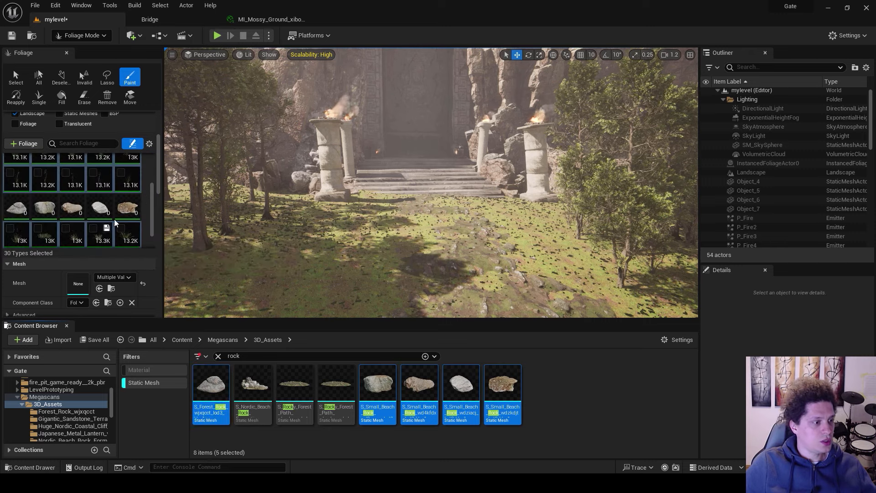
click(16, 207)
shift+click(128, 207)
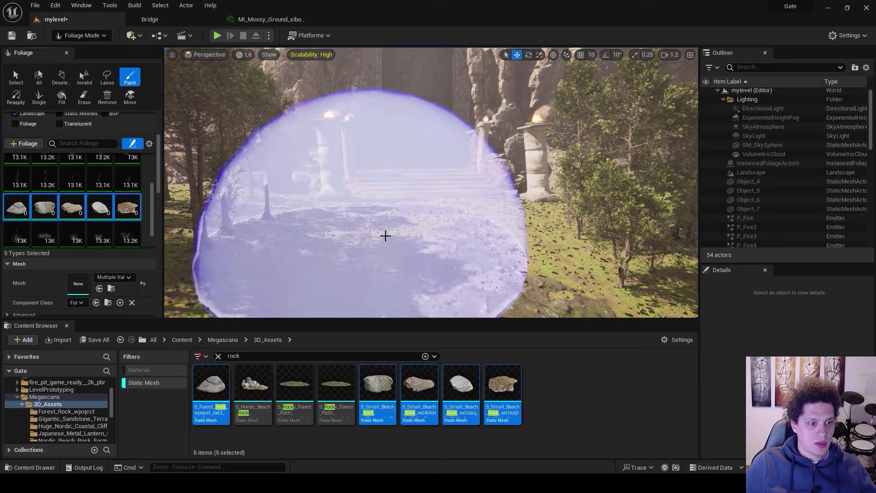
Step: Try painting the five rock types on the ground in front of the steps at the default density
drag(385, 234, 446, 184)
scroll(446, 183, down, 4)
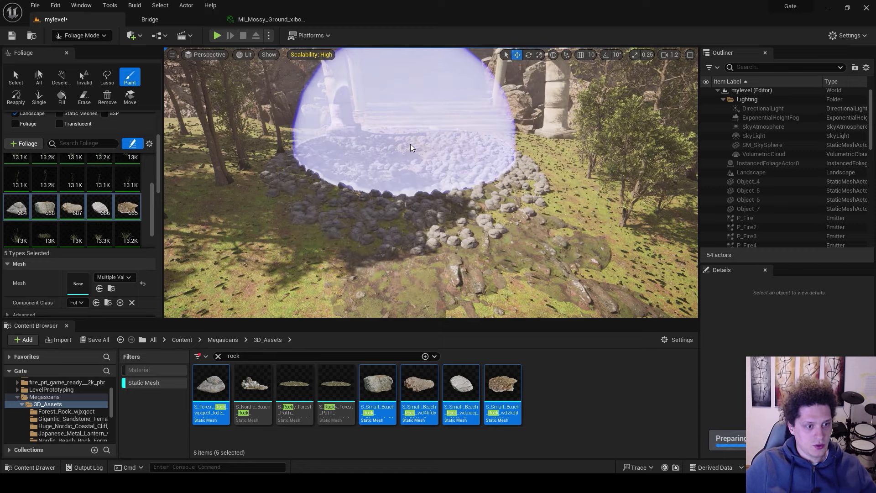
key(ctrl+z)
Step: Set the selected rocks' painting density to 3 and erase the test rocks in front of the steps
scroll(158, 214, down, 5)
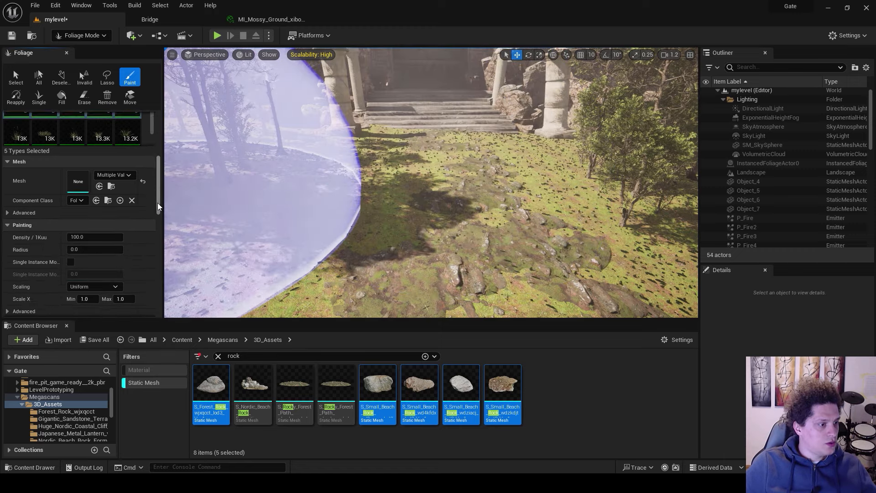
click(114, 197)
text(3)
key(Return)
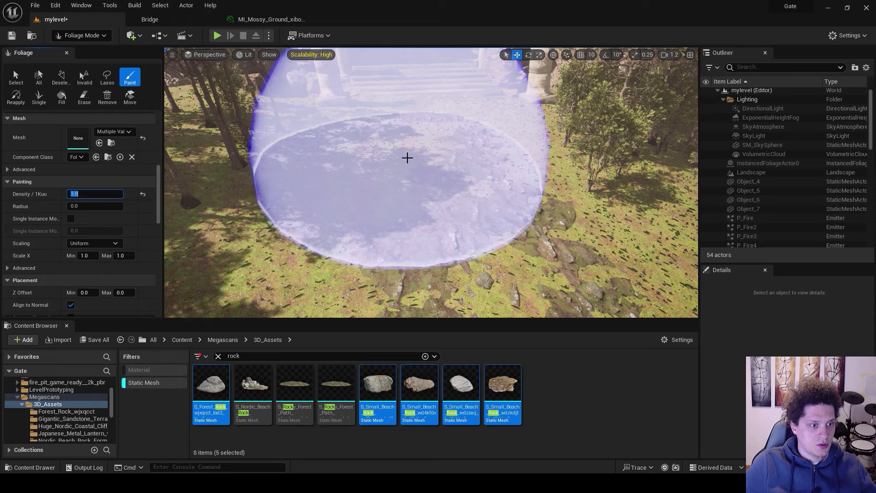
right_drag(406, 157, 433, 171)
mouse_move(385, 160)
shift+mouse_down()
mouse_move(510, 178)
mouse_move(477, 155)
mouse_move(475, 208)
shift+mouse_up()
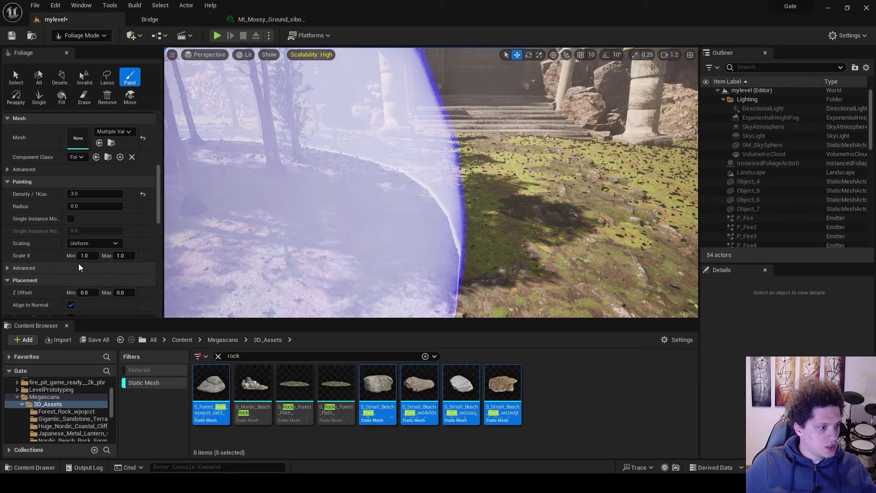
Step: Set the rocks' uniform Scale X range to a minimum of 0.5 and a maximum of 2
click(94, 256)
text(0)
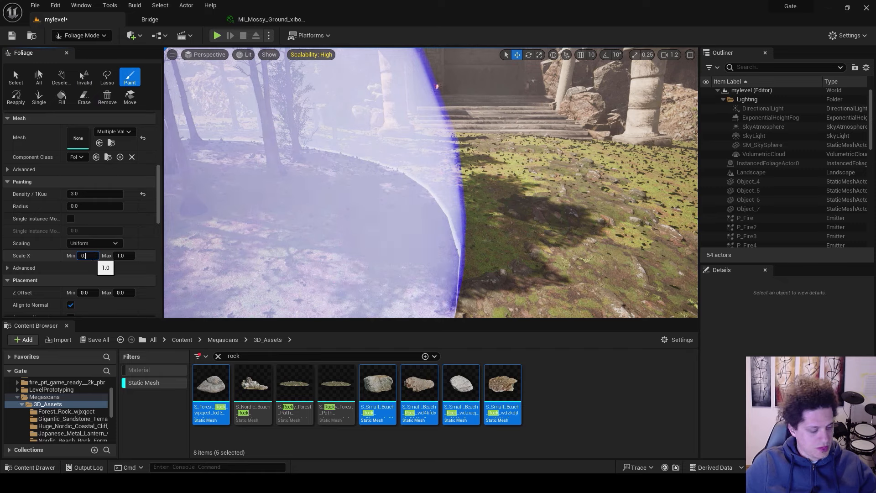
text(.5)
key(Tab)
text(2)
key(Return)
scroll(80, 214, down, 3)
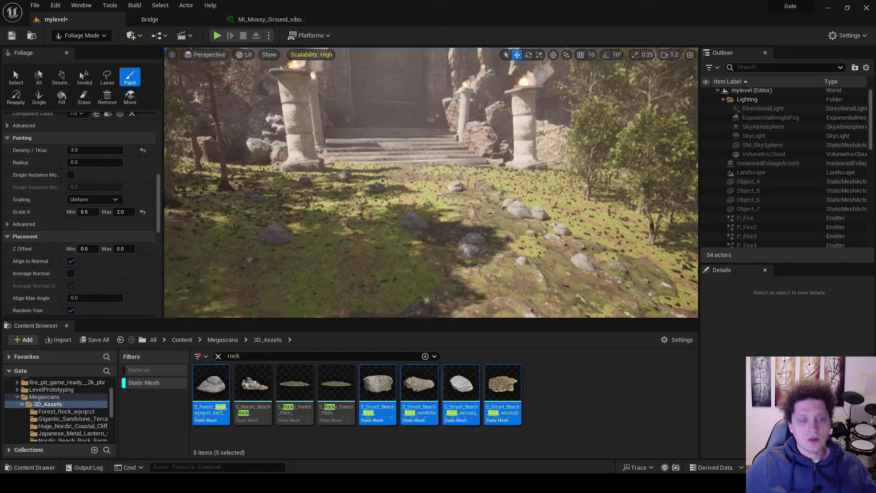
Step: Erase the test rocks in front of the steps and set the rocks' minimum and maximum Z Offset to -10
key(w)
mouse_move(431, 183)
right_down()
mouse_move(374, 187)
mouse_move(365, 210)
mouse_move(379, 191)
mouse_move(438, 182)
right_up()
key(s)
shift+drag(438, 205, 548, 228)
scroll(112, 209, down, 3)
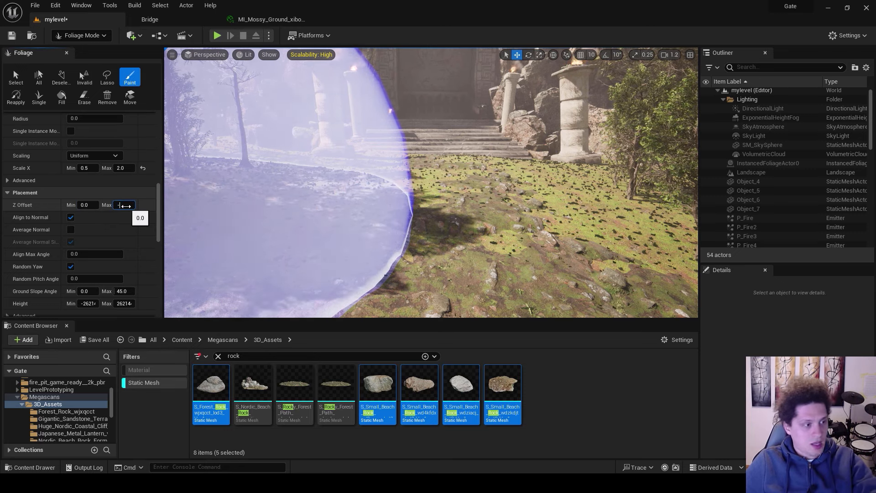
key(Return)
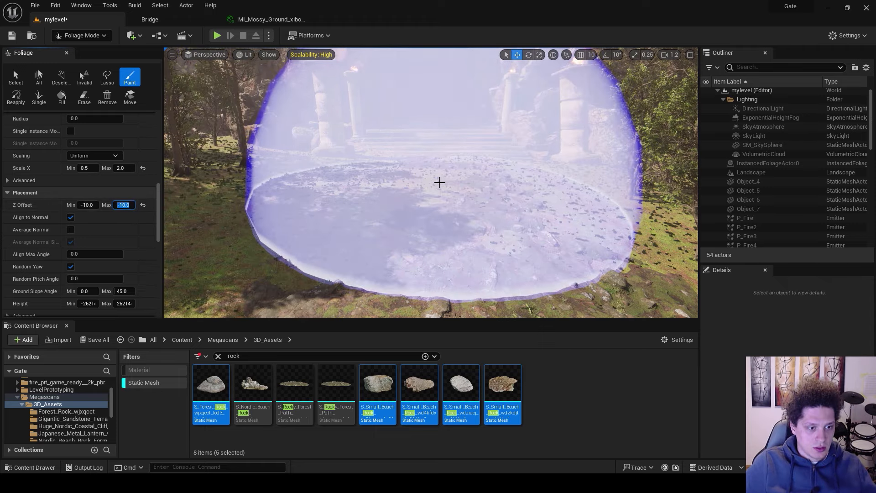
Step: Try painting the lowered rocks in front of the steps, inspect them up close, and erase them
drag(440, 182, 445, 191)
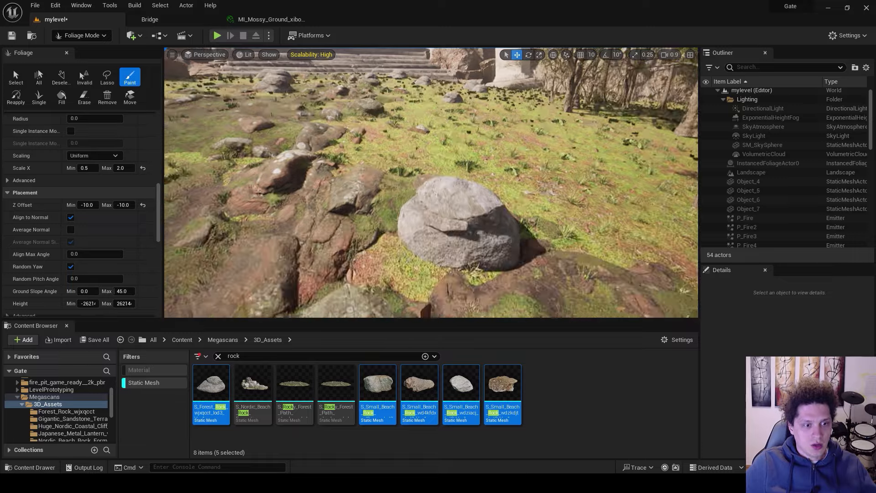
mouse_move(431, 182)
right_down()
mouse_move(402, 215)
mouse_move(411, 173)
mouse_move(447, 178)
mouse_move(465, 169)
mouse_move(458, 181)
mouse_move(434, 160)
right_up()
mouse_move(434, 160)
shift+mouse_down()
mouse_move(499, 172)
mouse_move(488, 203)
mouse_move(462, 148)
mouse_move(488, 169)
shift+mouse_up()
mouse_move(489, 169)
right_down()
mouse_move(466, 164)
mouse_move(452, 200)
mouse_move(438, 192)
mouse_move(433, 201)
mouse_move(438, 189)
right_up()
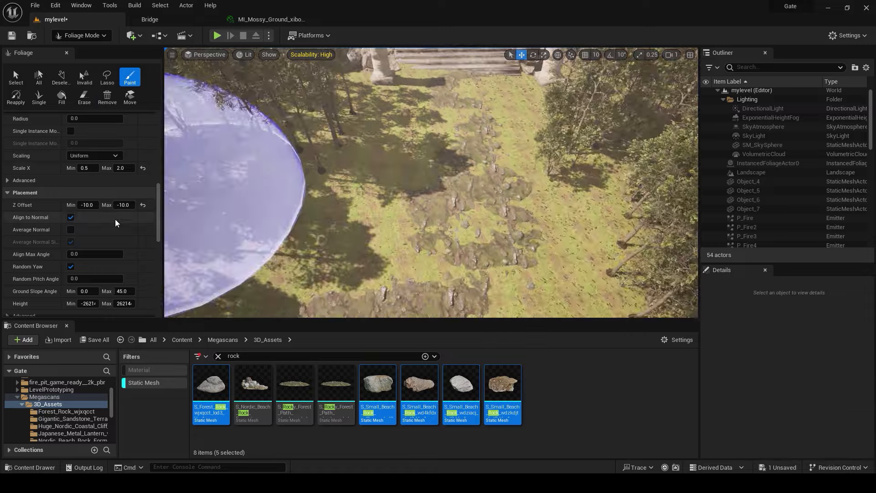
Step: Paint the scattered rocks over the whole path and its surroundings up to the gate steps
right_drag(273, 214, 278, 183)
right_drag(456, 150, 459, 122)
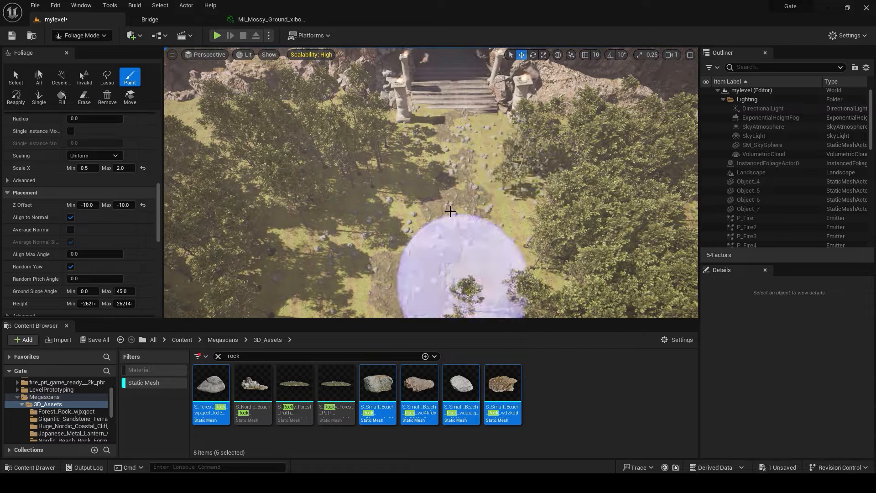
right_drag(448, 212, 290, 235)
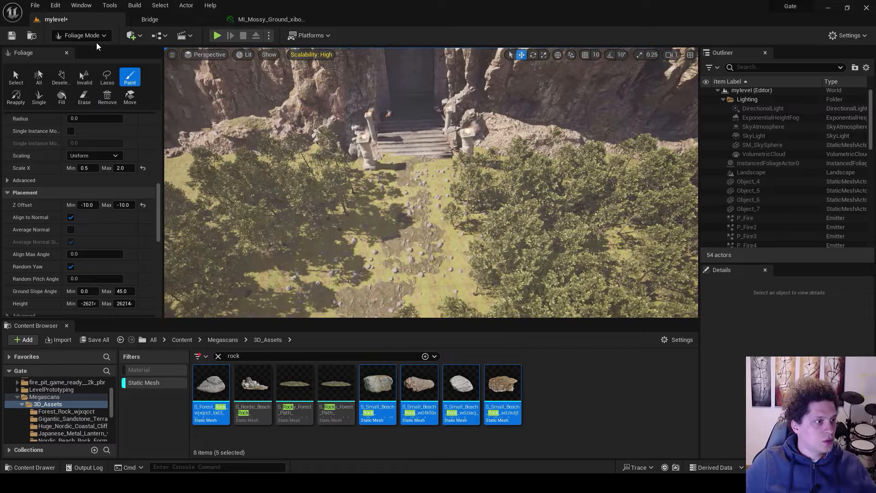
Step: Return to Selection mode, playtest from the path by running among the scattered rocks, stop, and review the gate area
click(81, 35)
click(87, 50)
right_click(317, 208)
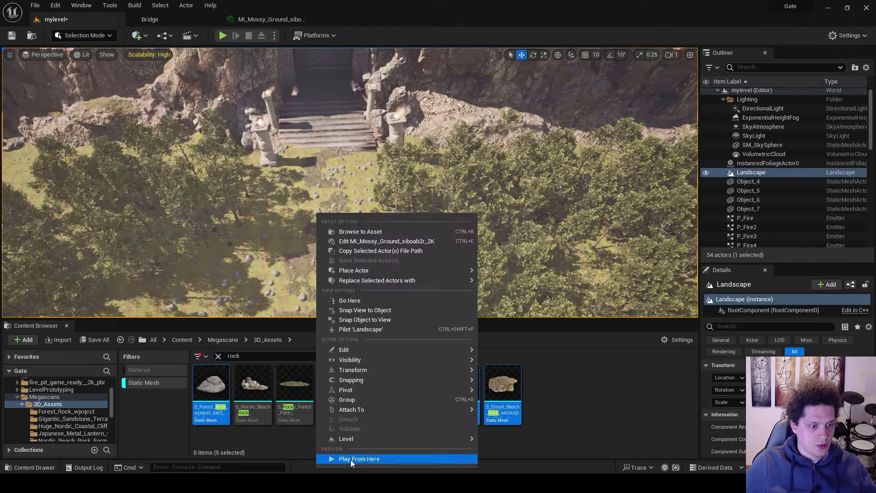
click(350, 459)
click(383, 160)
key(w)
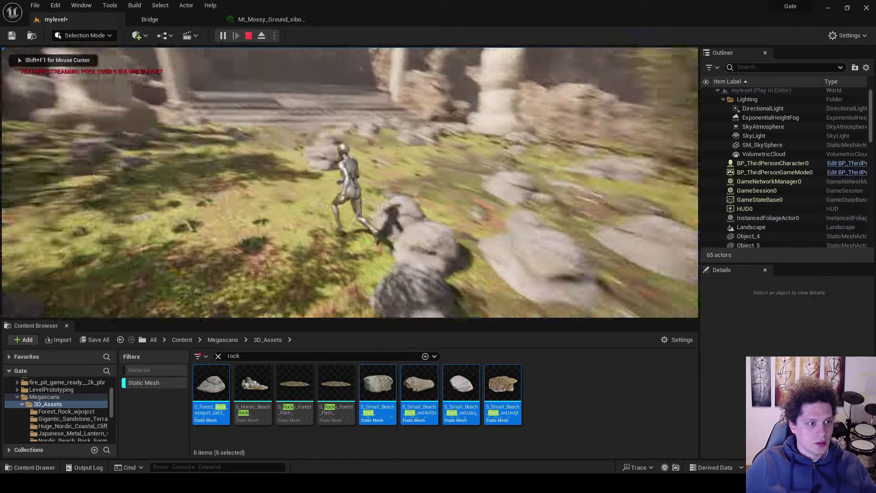
key(a)
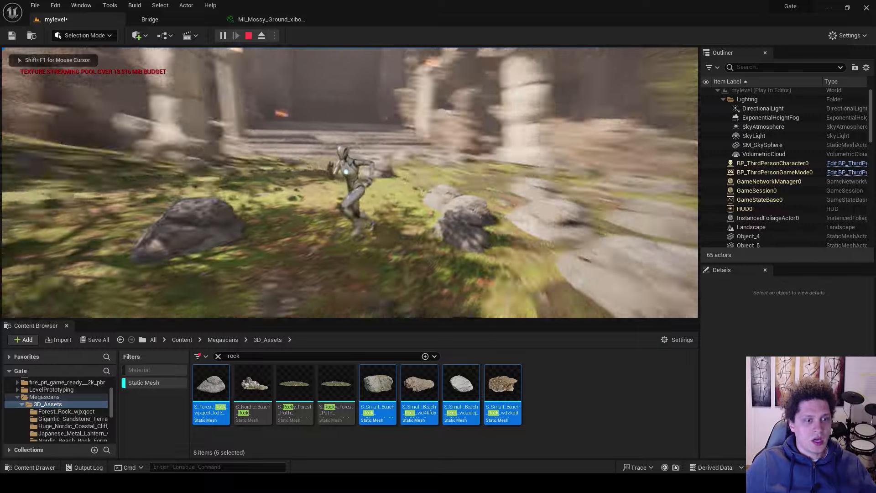
key(s)
key(w)
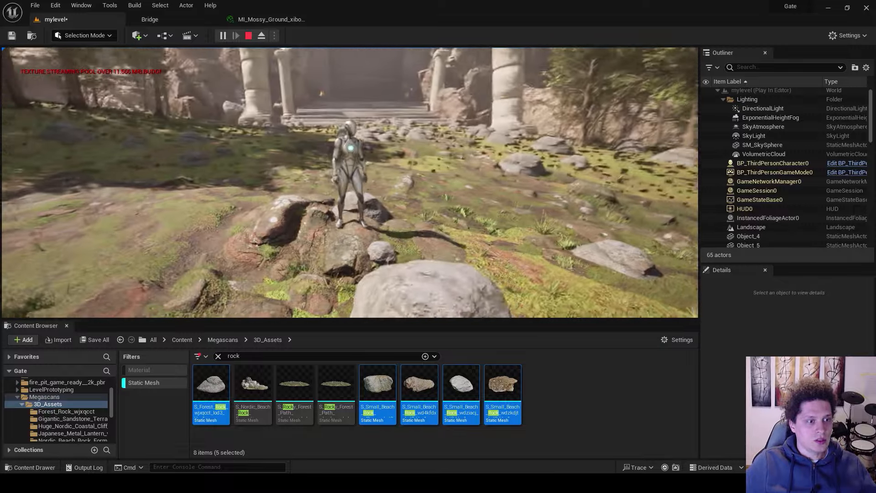
key(Escape)
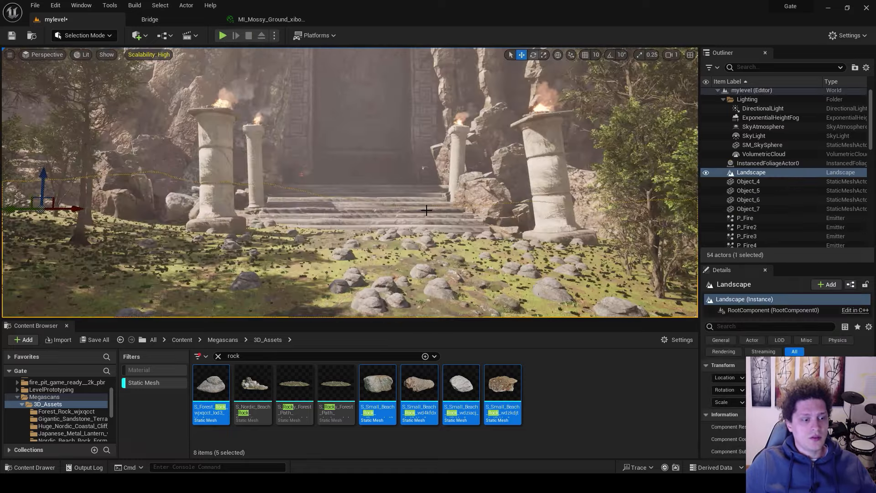
key(w)
right_drag(423, 168, 417, 187)
key(s)
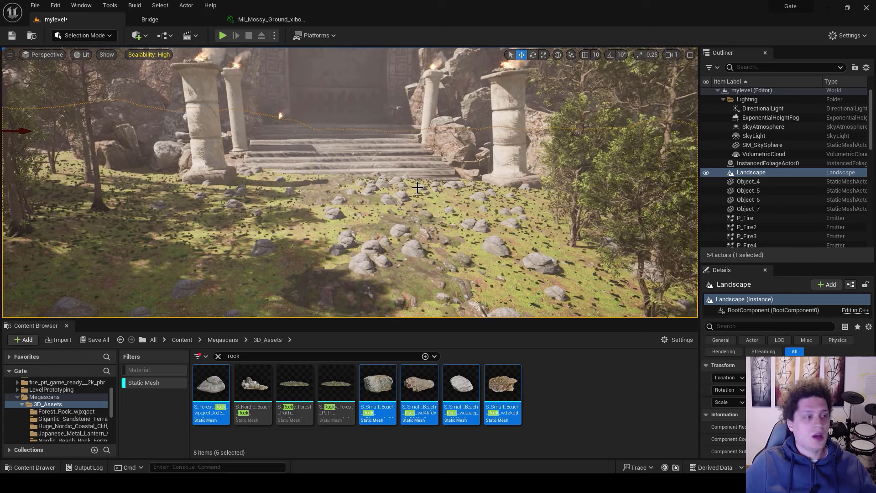
Step: Add the Chamomile plant from Bridge's local Megascans 3D Plants to the project
click(151, 20)
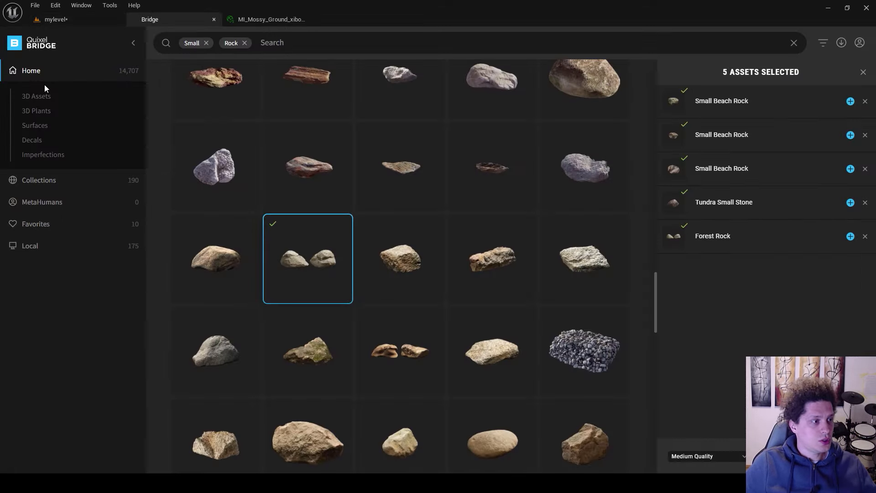
click(30, 246)
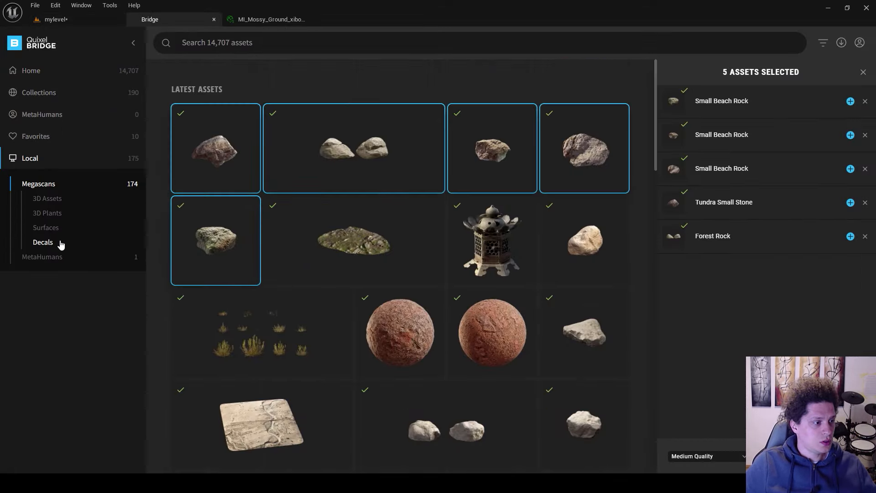
click(50, 214)
click(446, 145)
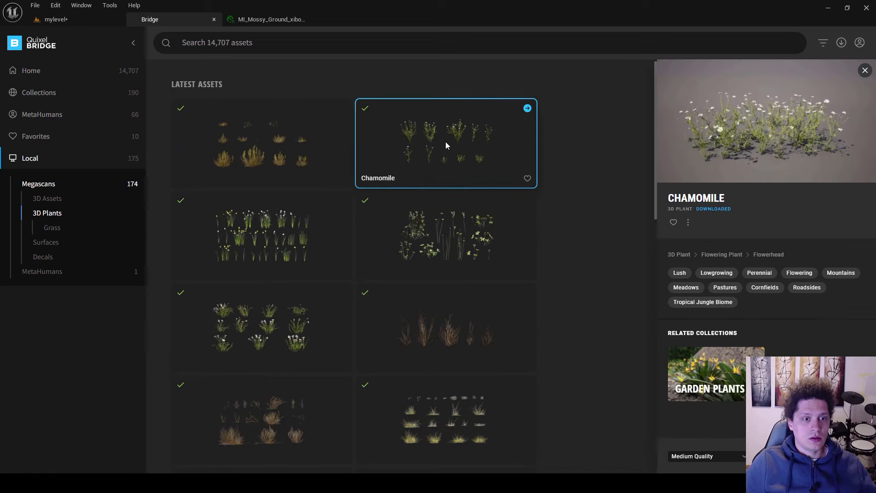
click(527, 109)
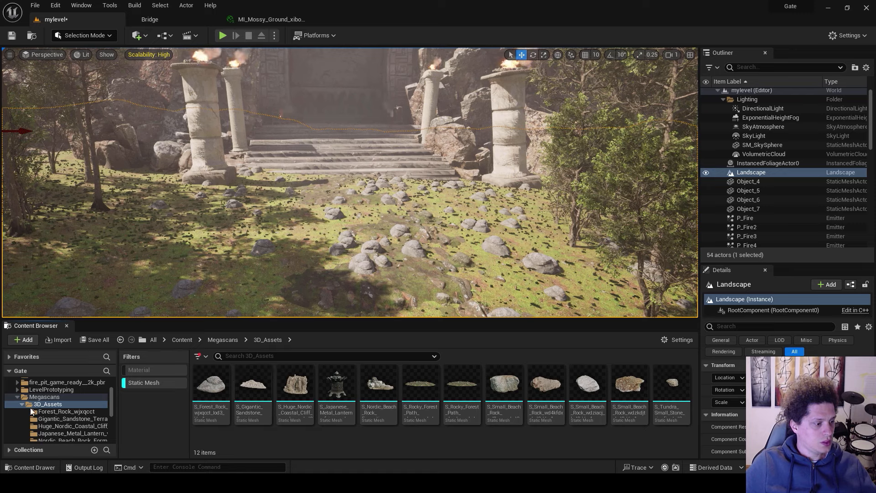
Step: Return to the level in Foliage mode and open the Chamomile folder under Megascans 3D_Plants
double_click(20, 398)
click(105, 36)
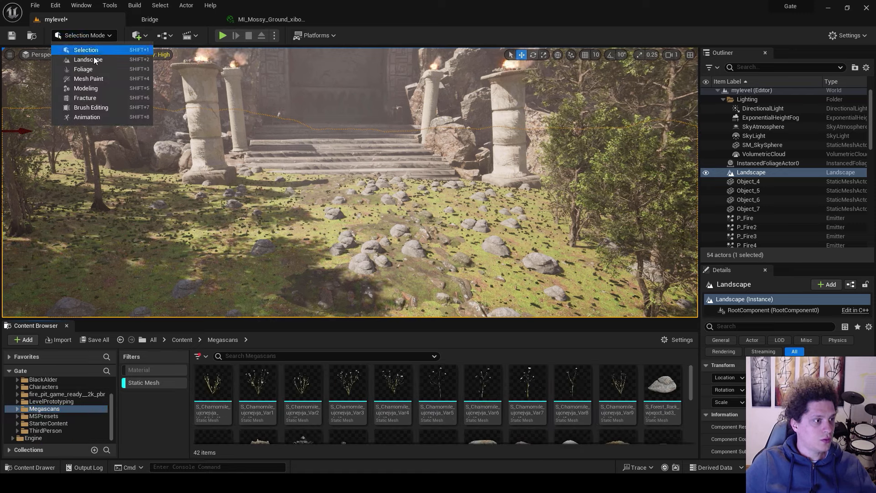
click(92, 66)
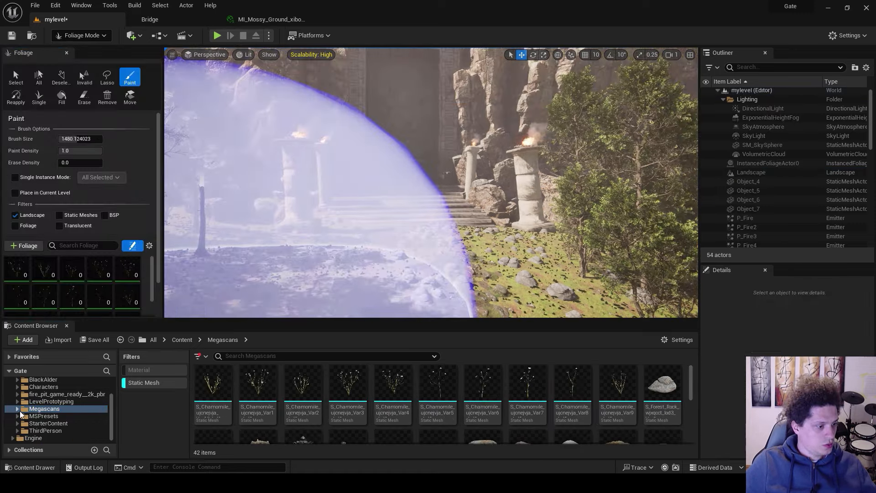
click(18, 409)
double_click(46, 416)
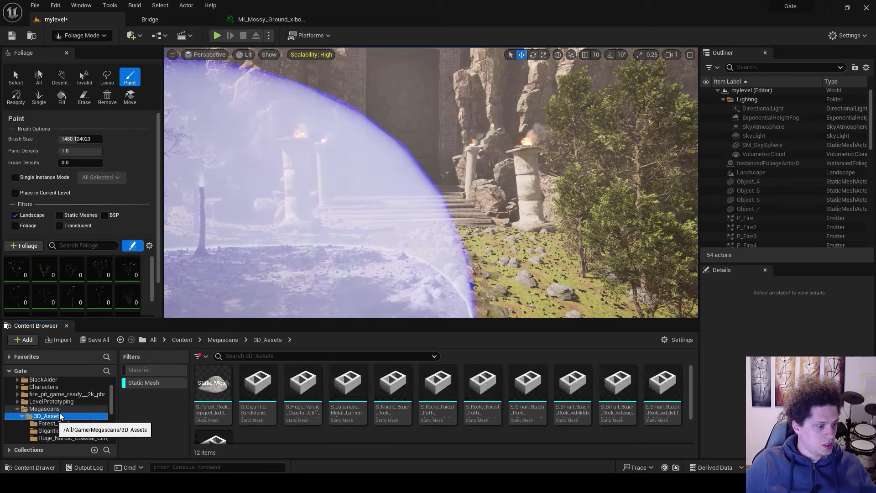
scroll(71, 412, down, 4)
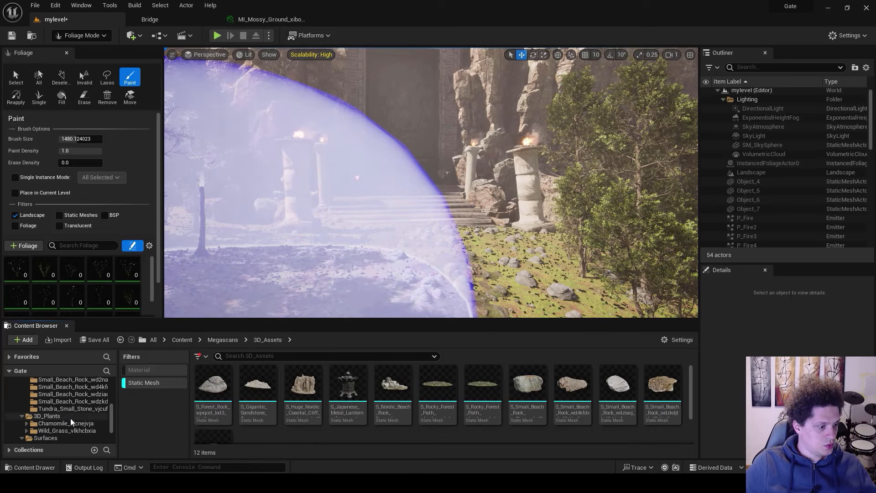
click(65, 424)
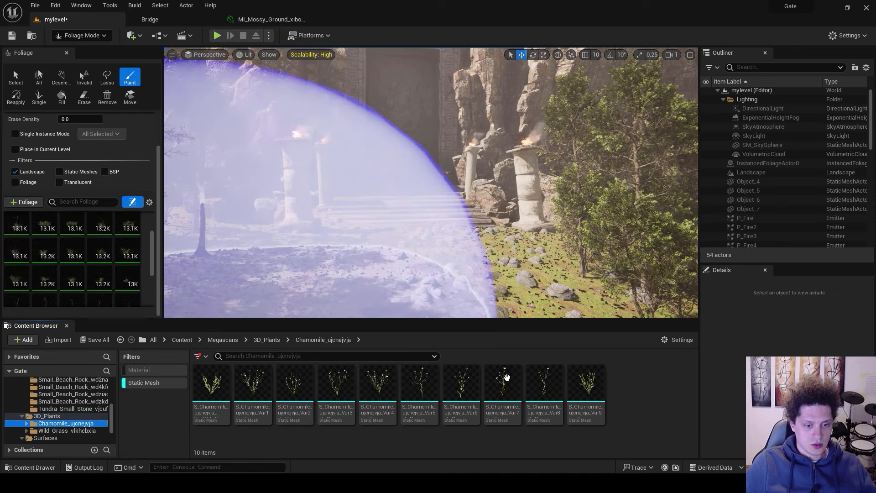
Step: Add all ten Chamomile static meshes to the foliage types
click(586, 388)
shift+click(228, 391)
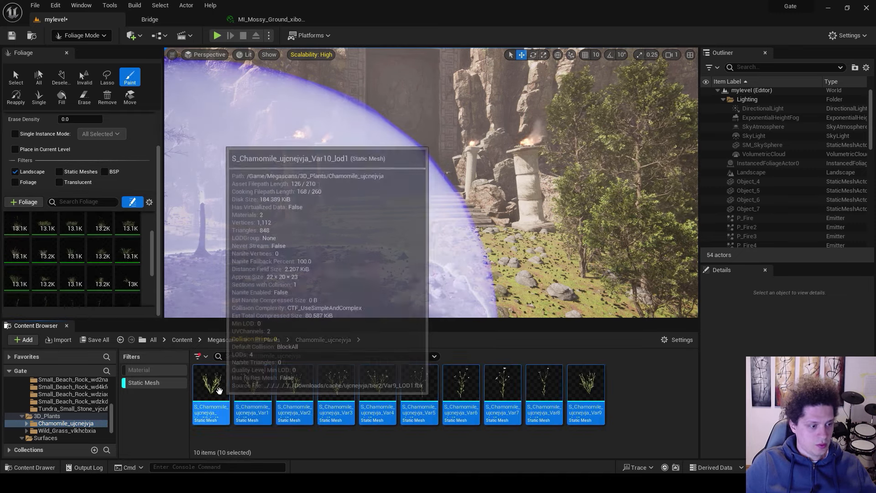
drag(228, 391, 93, 265)
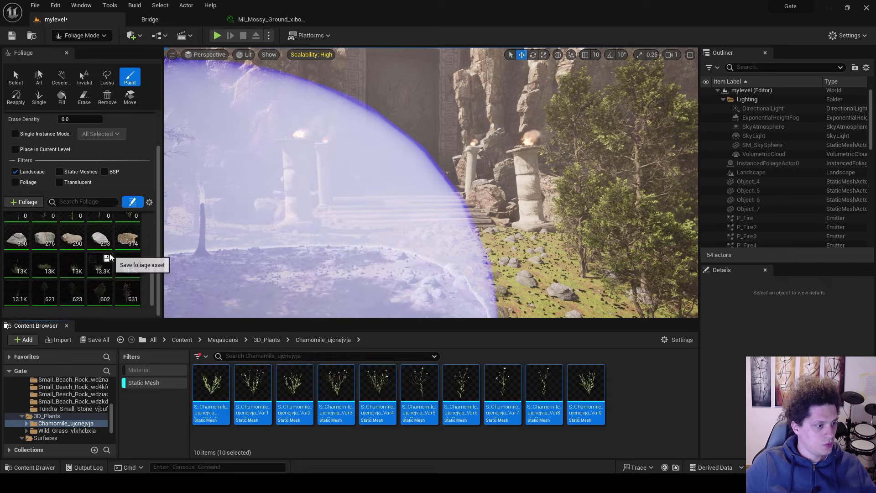
Step: Deactivate all foliage types, select the ten Chamomile types in the palette, and make only those active for painting
click(93, 246)
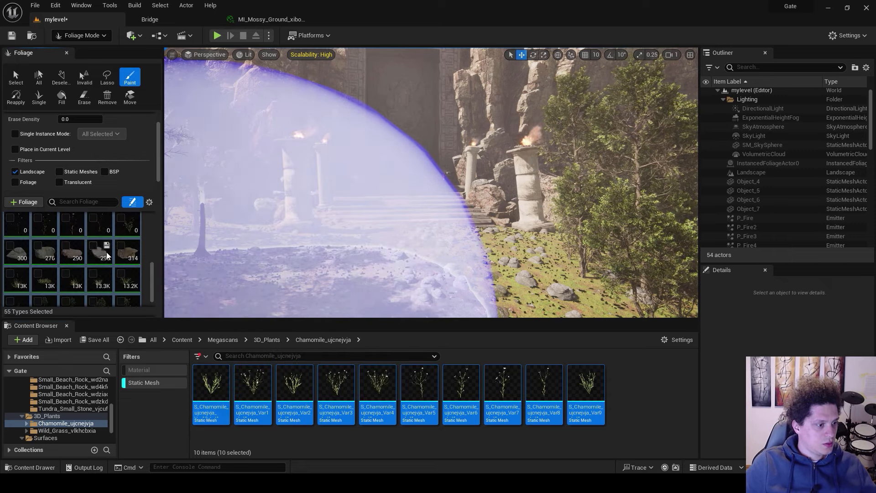
scroll(107, 256, down, 3)
click(128, 238)
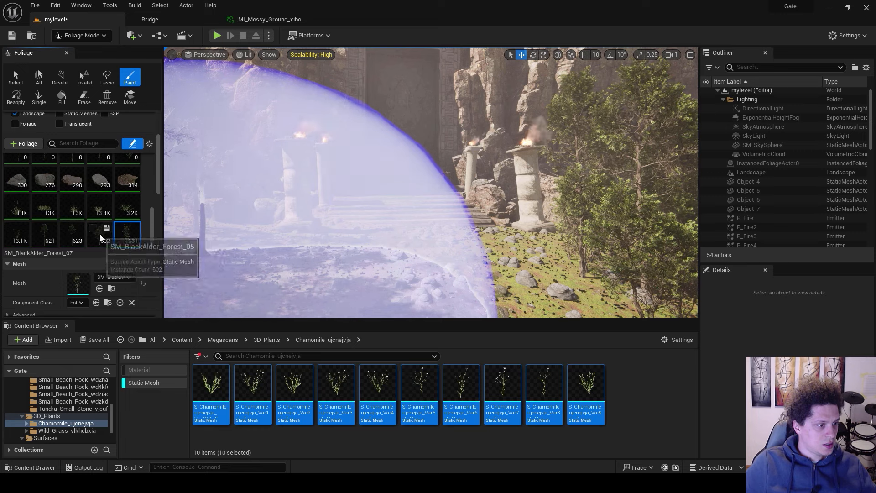
scroll(55, 251, down, 3)
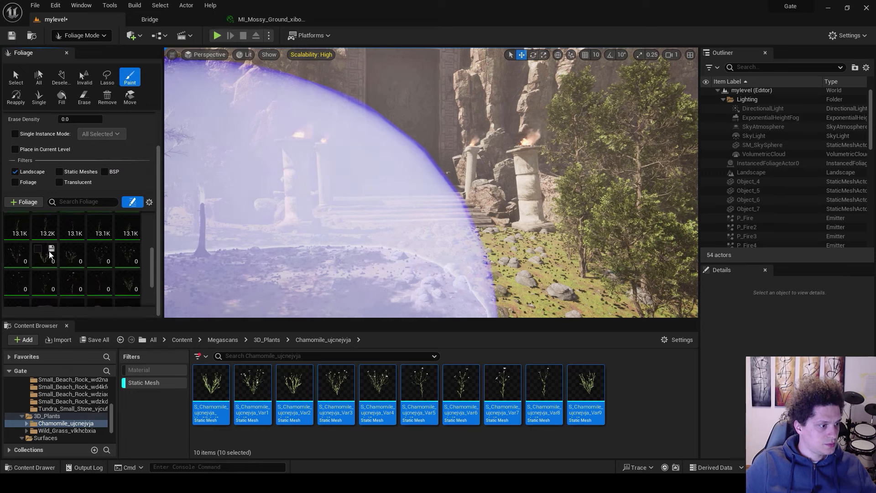
click(17, 253)
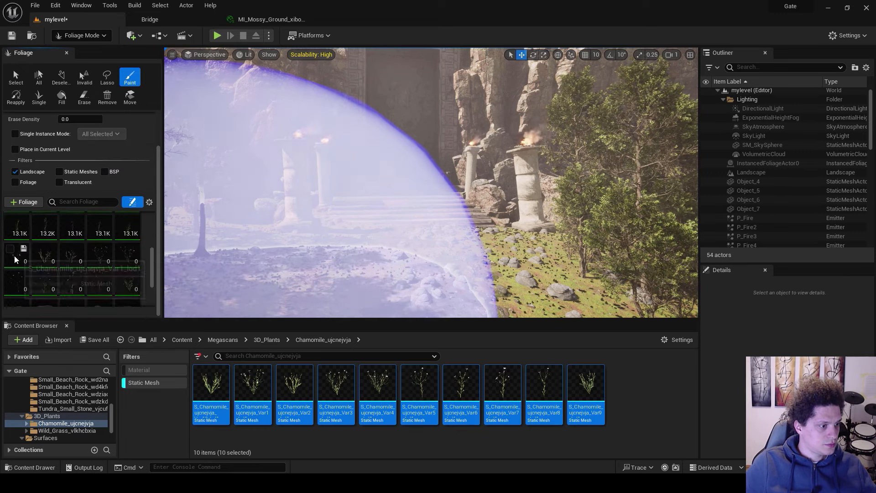
scroll(91, 256, down, 3)
shift+click(128, 223)
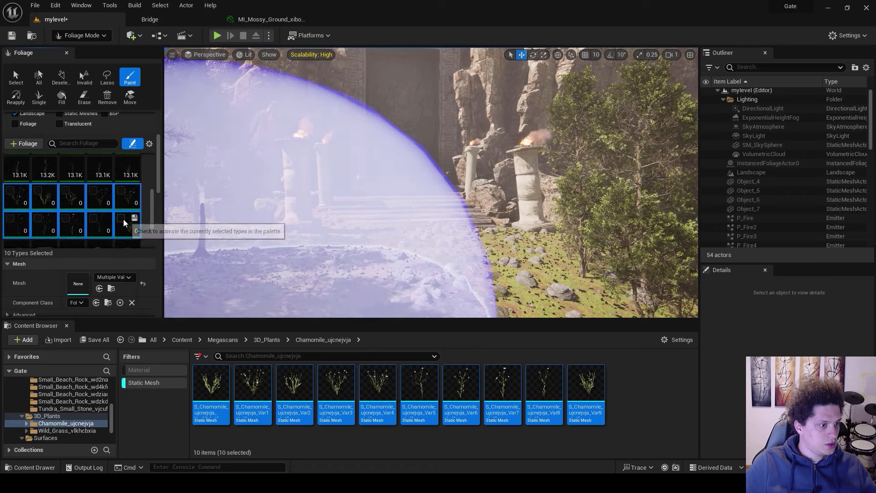
Step: Paint Chamomile across the ground along the rocky path and the clearing in front of the gate stairs
mouse_move(252, 220)
mouse_down()
mouse_move(391, 248)
mouse_move(425, 240)
mouse_up()
right_drag(425, 241, 415, 225)
key(w)
scroll(415, 231, up, 1)
drag(381, 192, 412, 219)
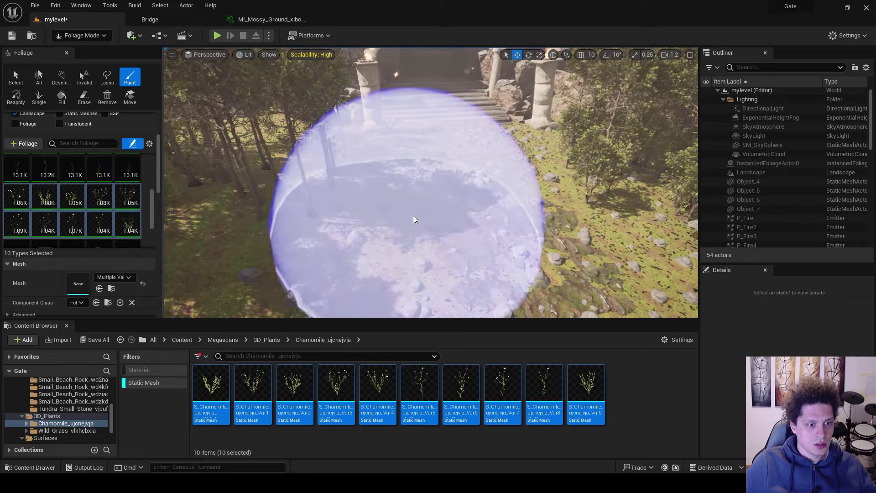
right_drag(413, 219, 412, 218)
mouse_move(430, 248)
mouse_down()
mouse_move(497, 254)
mouse_move(528, 186)
mouse_up()
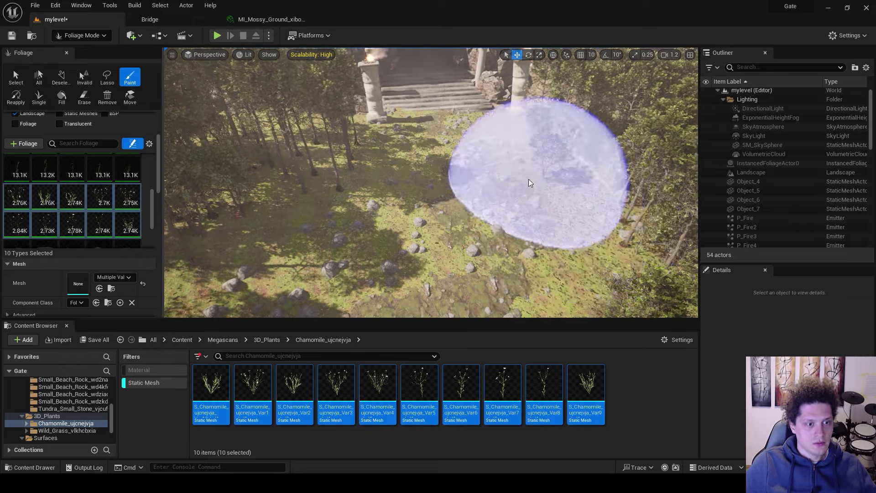
Step: Return to Selection mode, playtest from the rocky path by walking through the painted chamomile, and stop the session
click(74, 37)
click(84, 53)
right_click(355, 236)
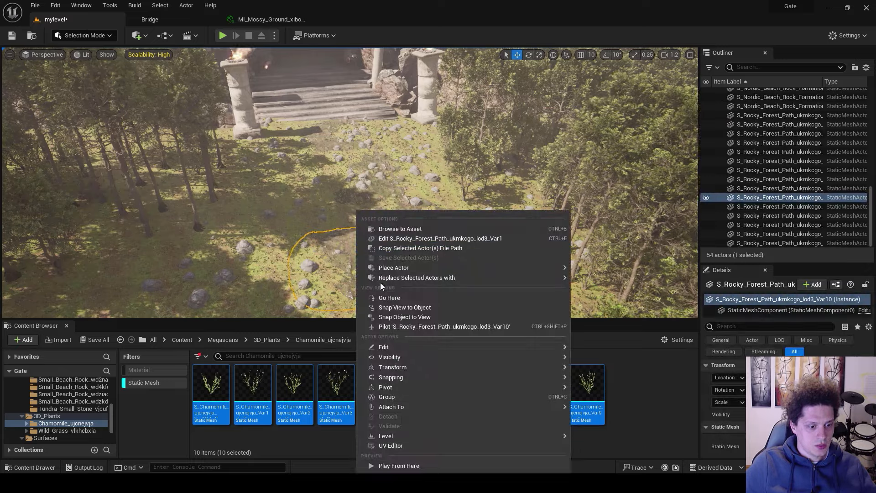
click(392, 463)
key(w)
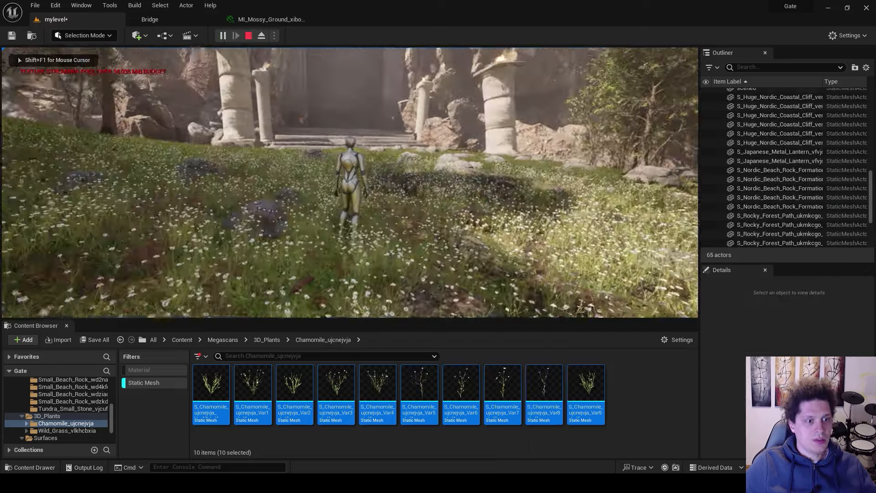
key(w)
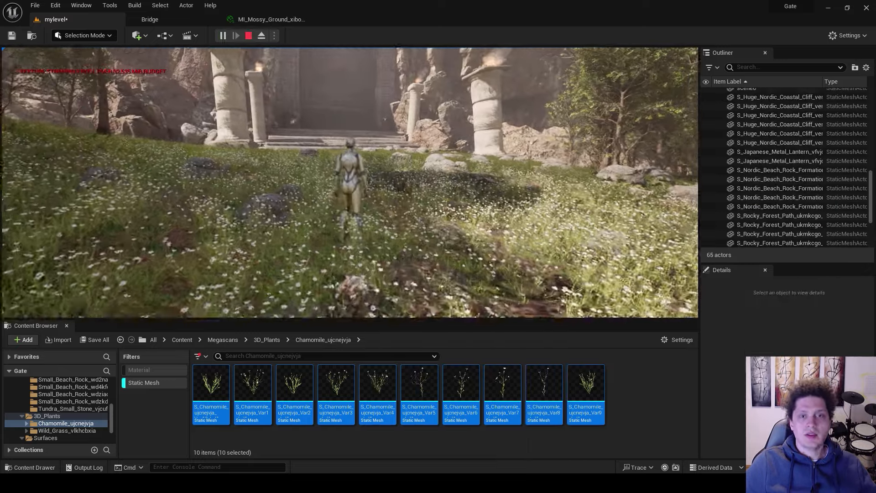
key(Escape)
Step: Add the Rush Daffodil plant from Bridge's local Megascans 3D Plants to the project and return to the level
click(149, 20)
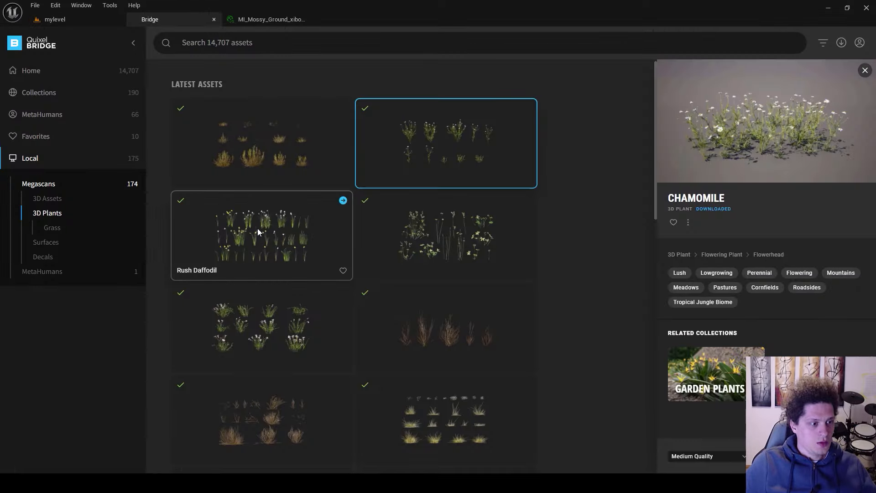
click(262, 228)
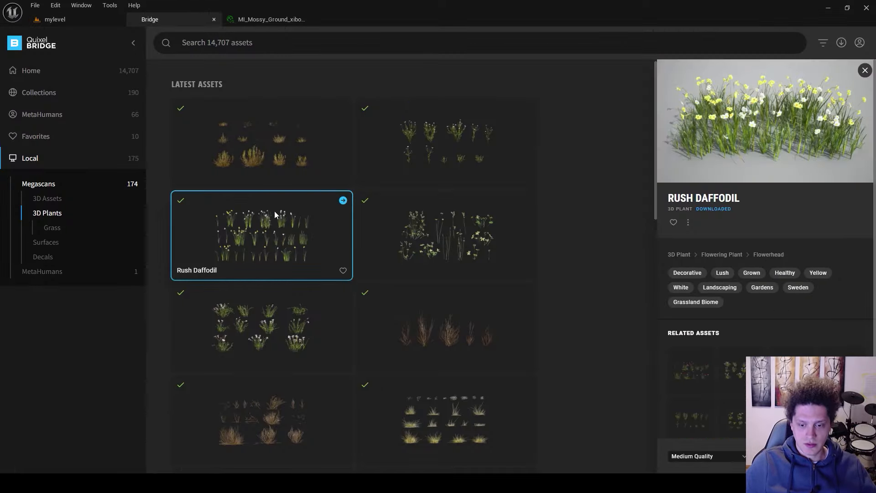
click(55, 19)
Step: Switch to Foliage mode, open the Rush_Daffodil folder under 3D_Plants, and enlarge the asset browsing area
click(85, 35)
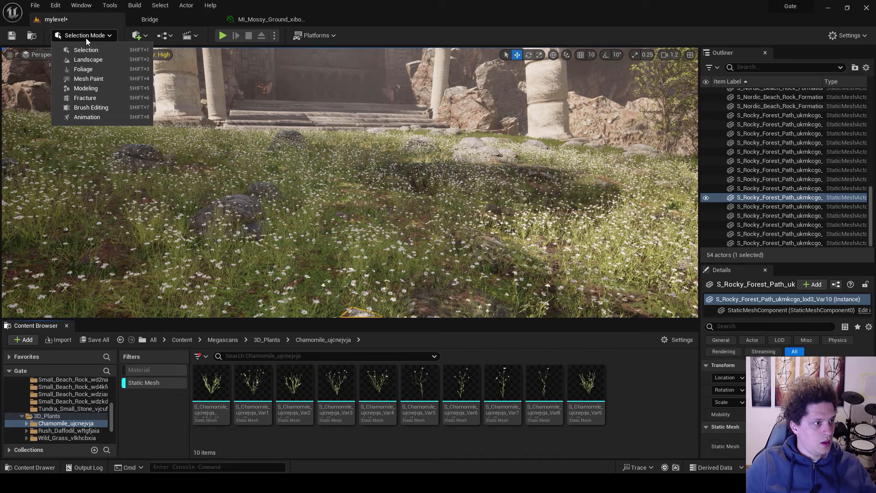
click(88, 69)
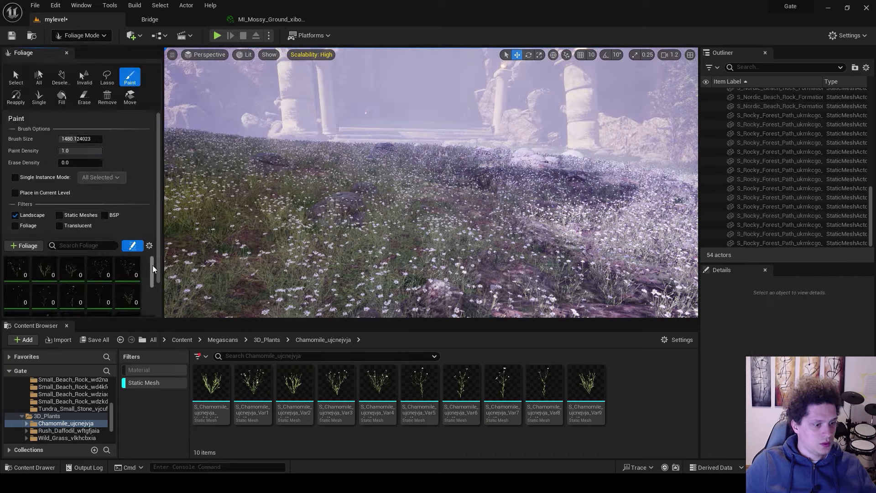
click(69, 431)
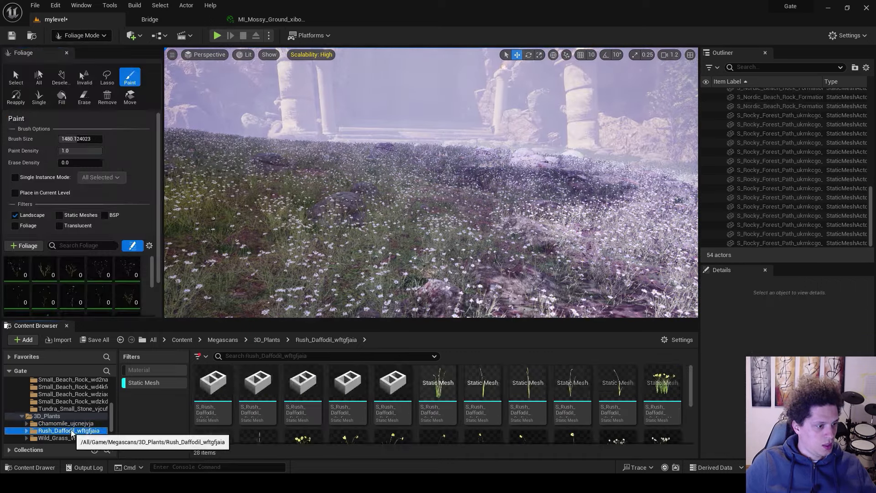
drag(379, 321, 380, 228)
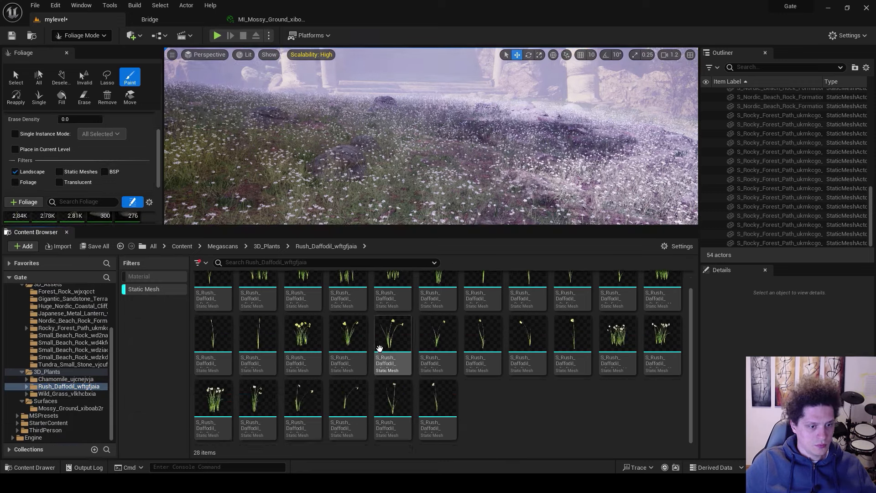
Step: Select four fuller flowering Rush Daffodil static meshes and add them to the foliage types
scroll(380, 348, up, 1)
click(303, 294)
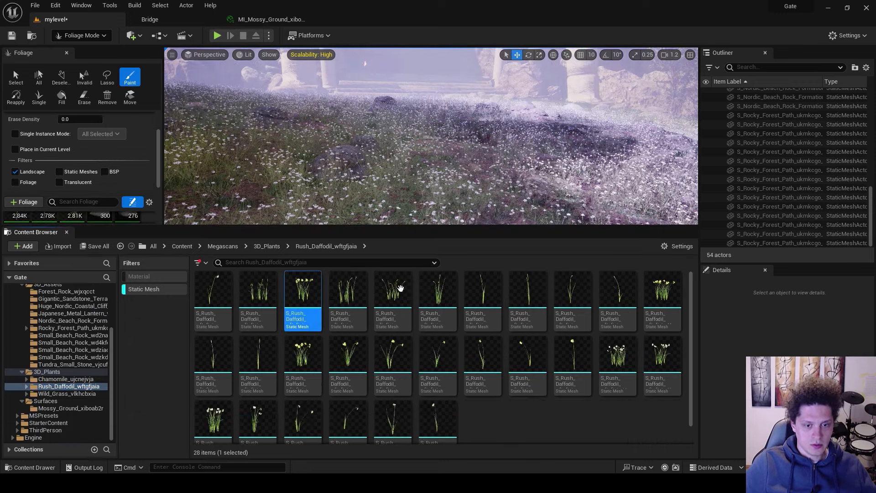
ctrl+click(662, 291)
ctrl+click(617, 356)
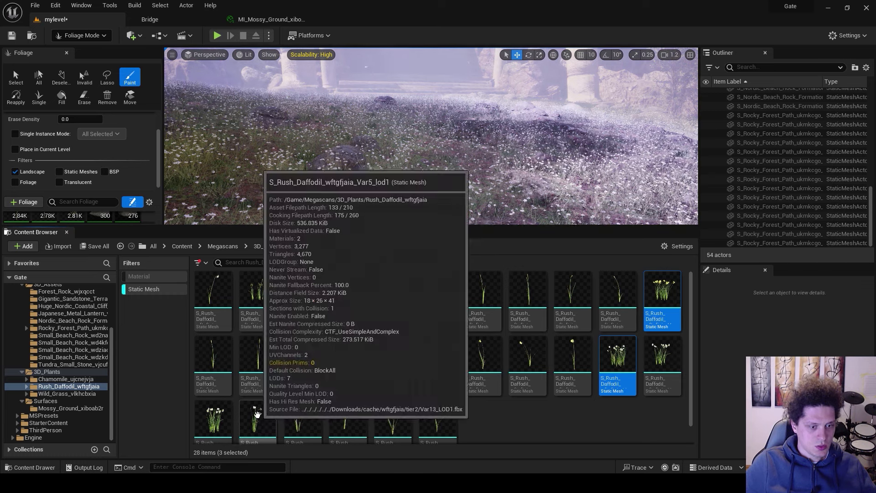
ctrl+click(257, 414)
drag(256, 414, 110, 218)
drag(144, 177, 143, 175)
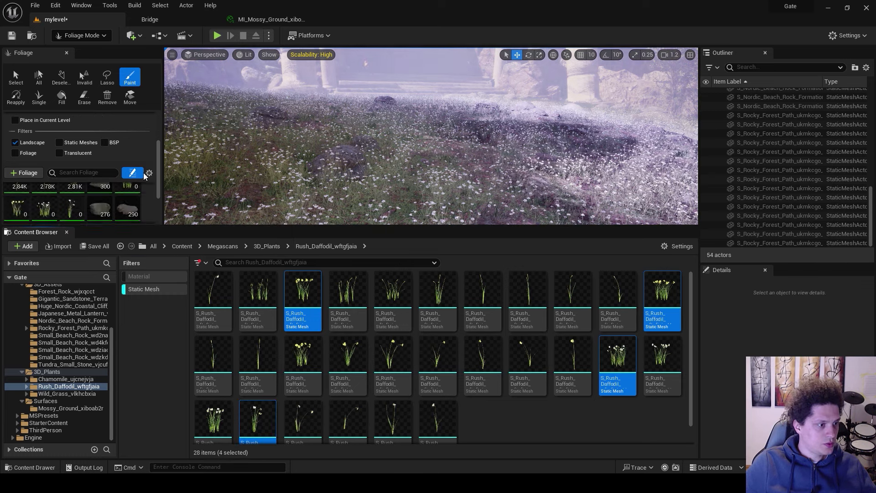
Step: Deactivate all foliage types and activate only the four Rush Daffodil types for painting
scroll(73, 183, down, 2)
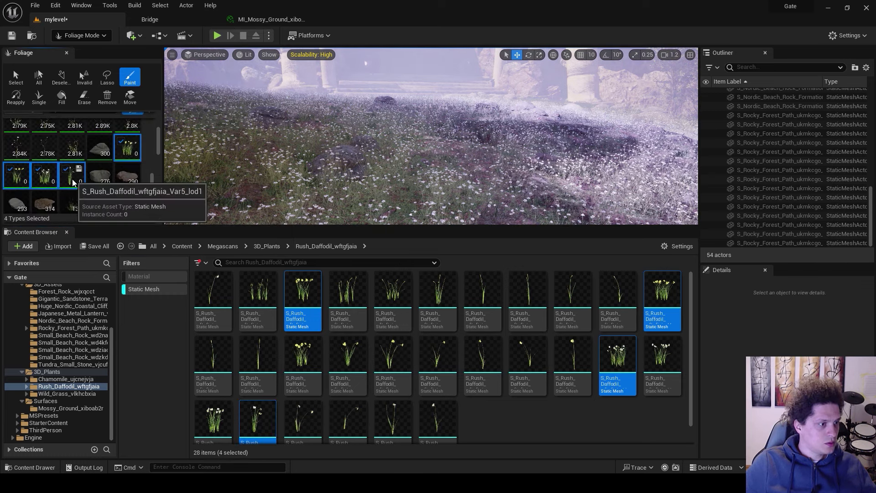
key(ctrl+a)
click(121, 142)
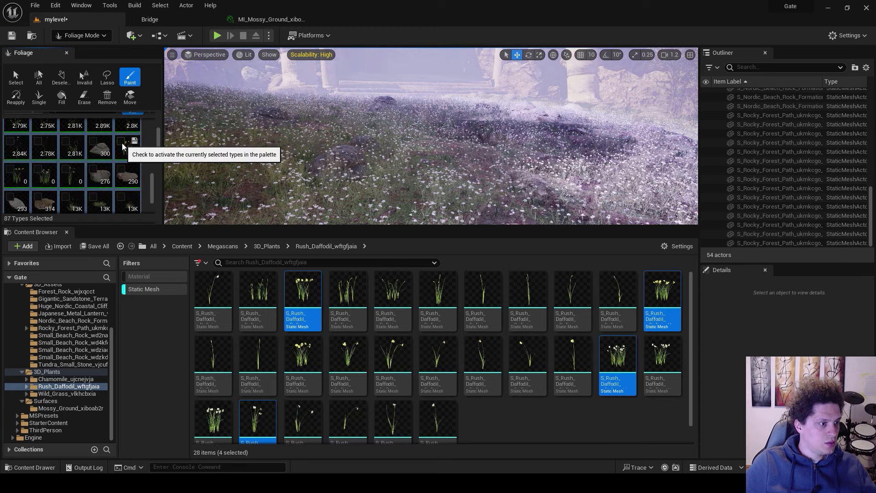
click(125, 151)
ctrl+click(20, 179)
ctrl+click(44, 175)
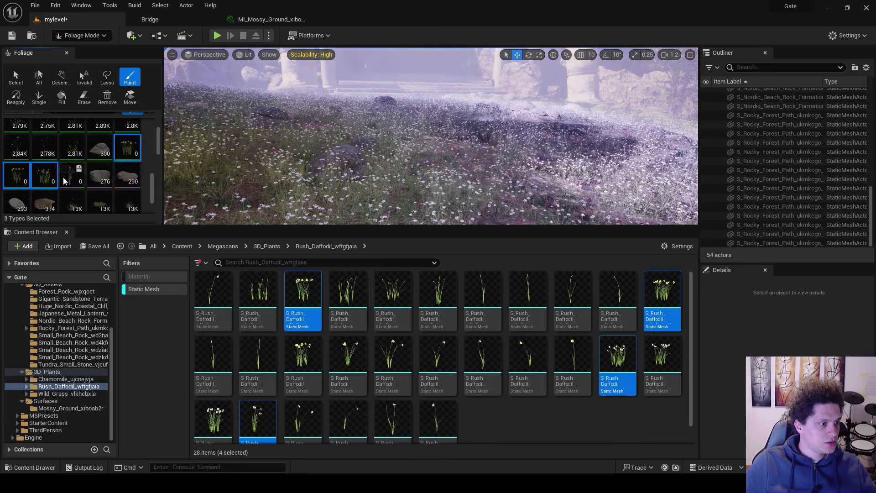
ctrl+click(72, 176)
click(121, 142)
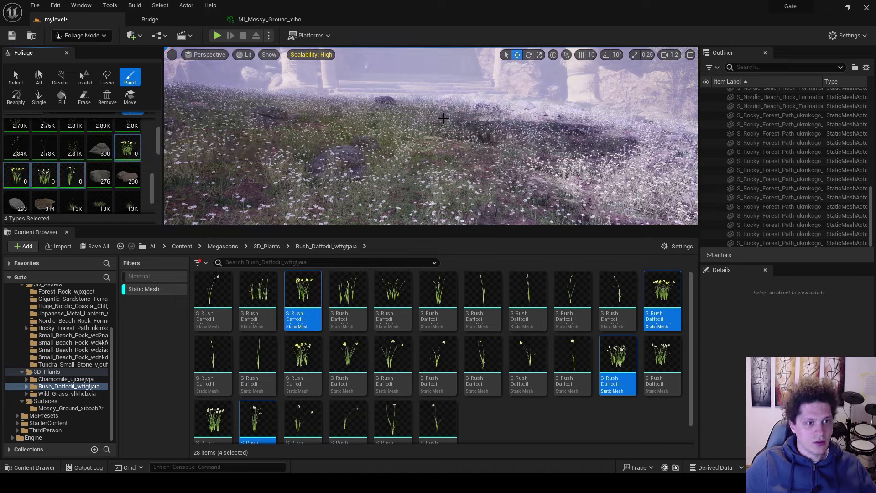
Step: Close the Content Browser, set the Rush Daffodil types' Density / 1Kuu to 3, and paint them around the path
click(66, 232)
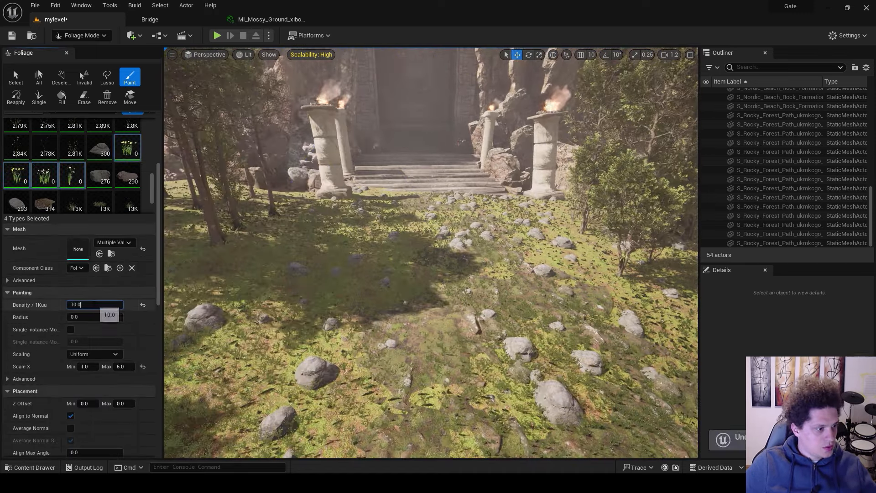
text(3)
key(Return)
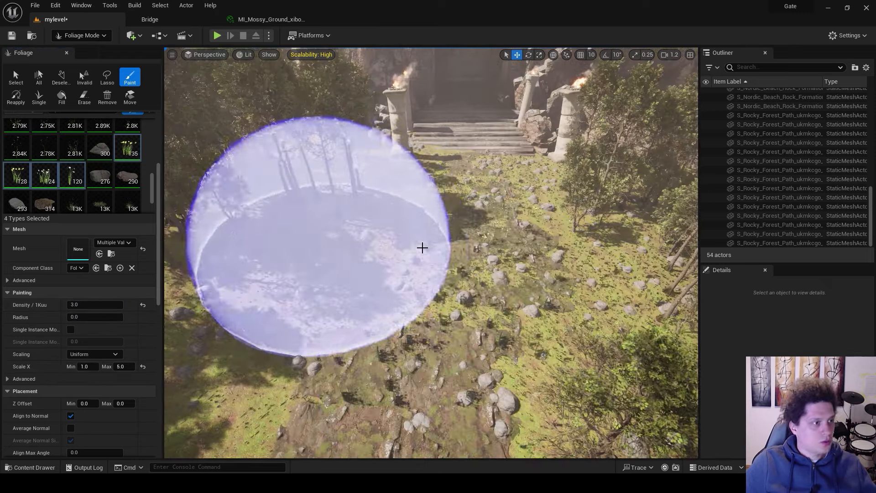
Step: Return to Selection mode, playtest from the path among the daffodils, view the game full screen, and stop
click(81, 36)
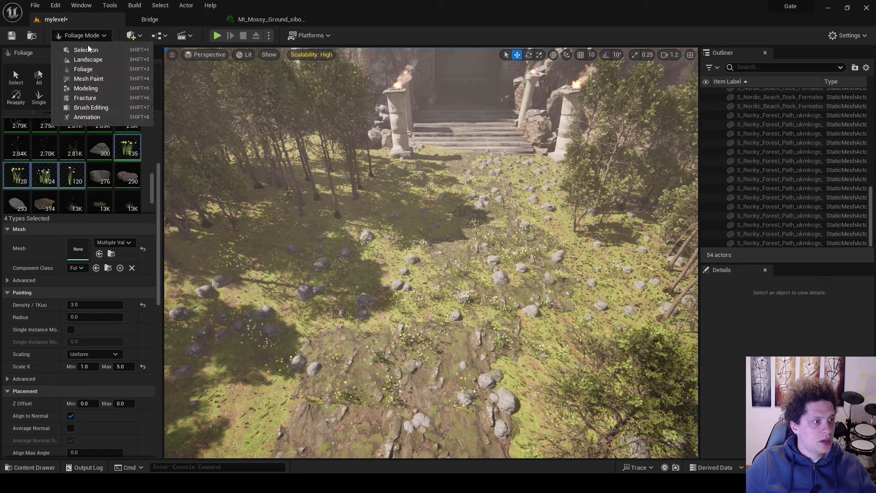
click(98, 49)
right_click(393, 235)
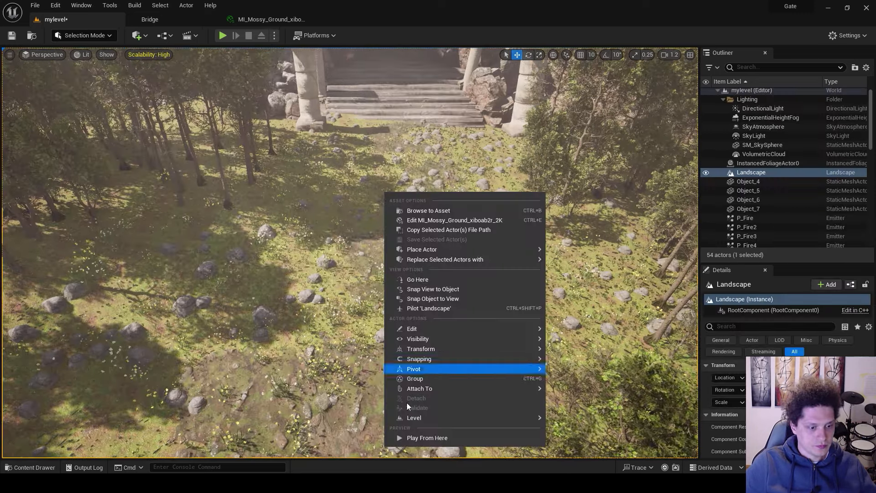
click(426, 438)
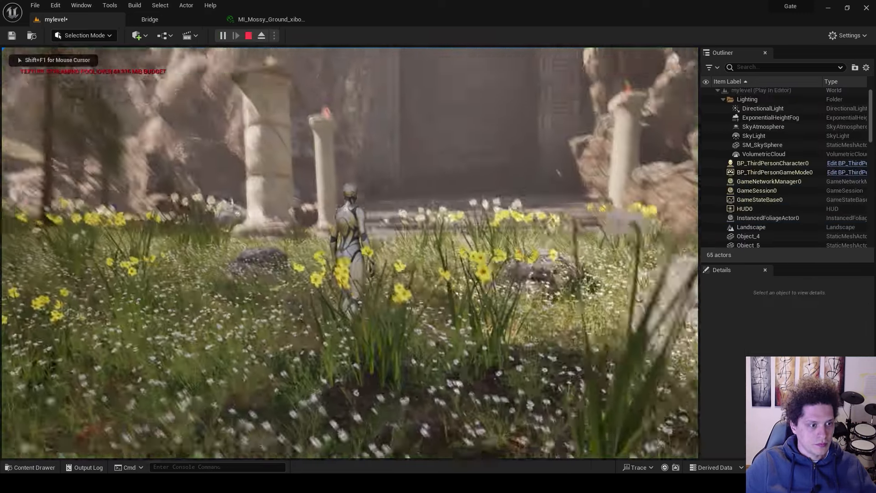
key(s)
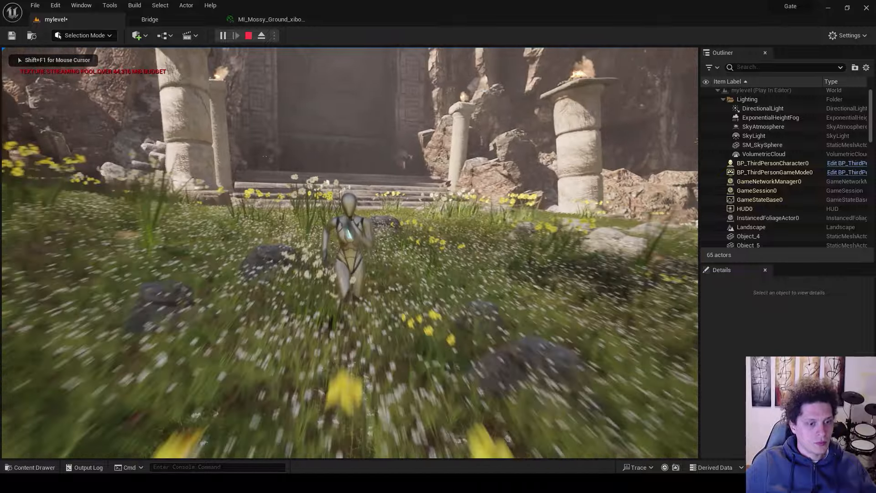
key(w)
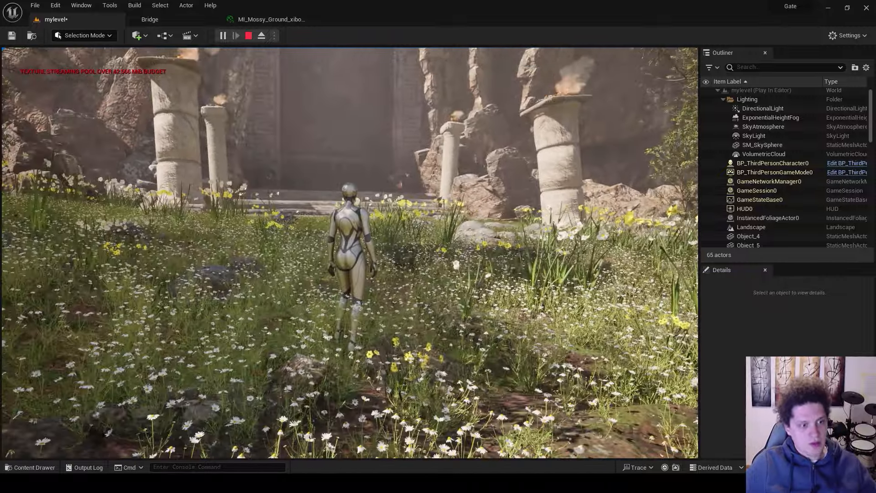
key(F11)
key(s)
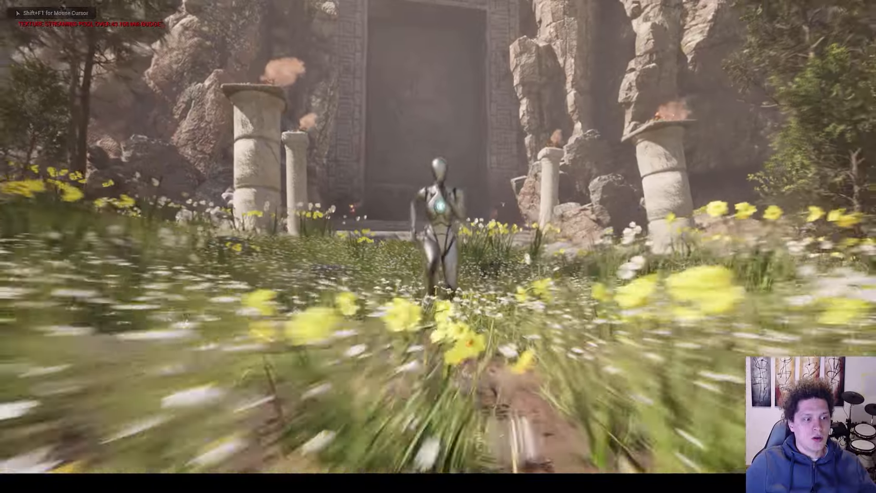
key(Escape)
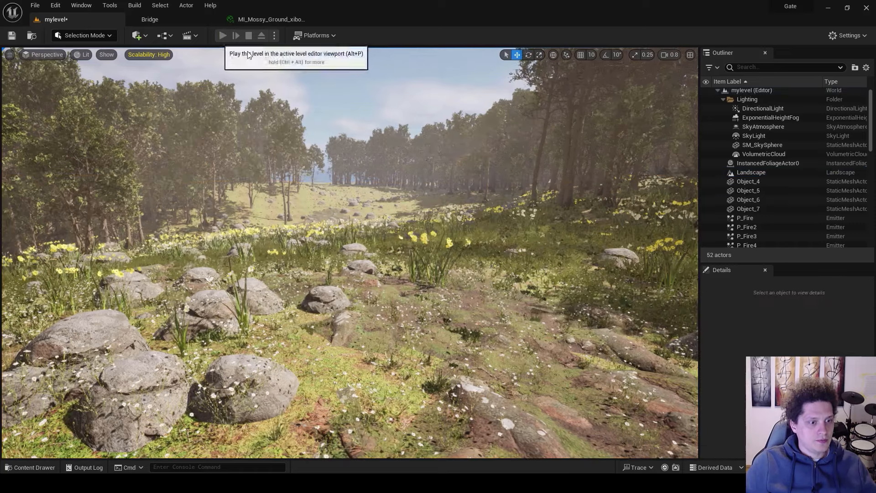
Step: Playtest the level from the current view, running the character around the rocks and flowers by the gate stairs, and stop
click(222, 35)
key(w)
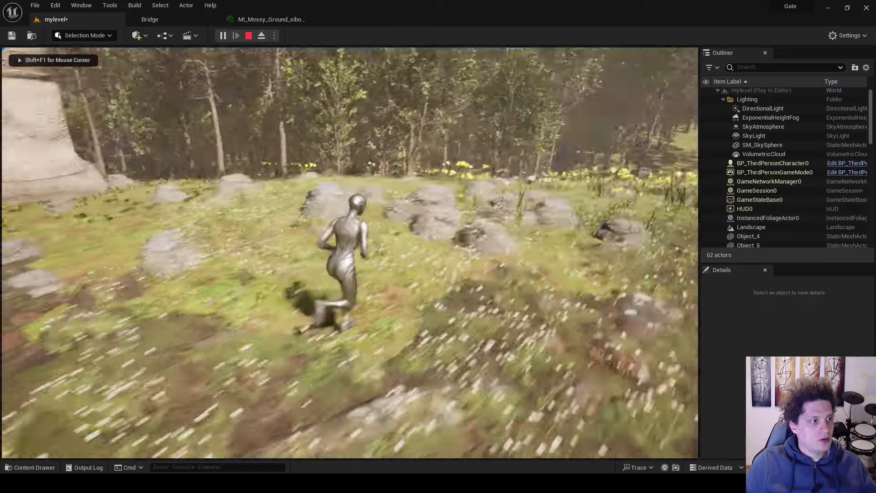
key(a)
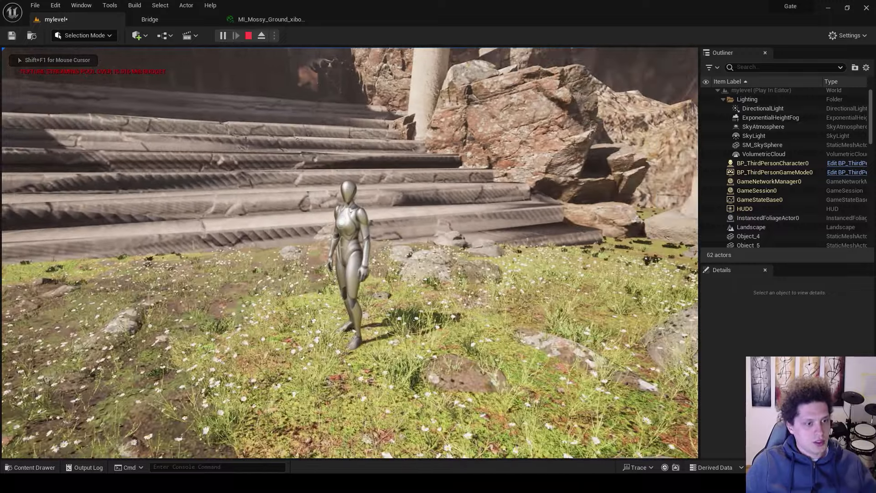
key(Escape)
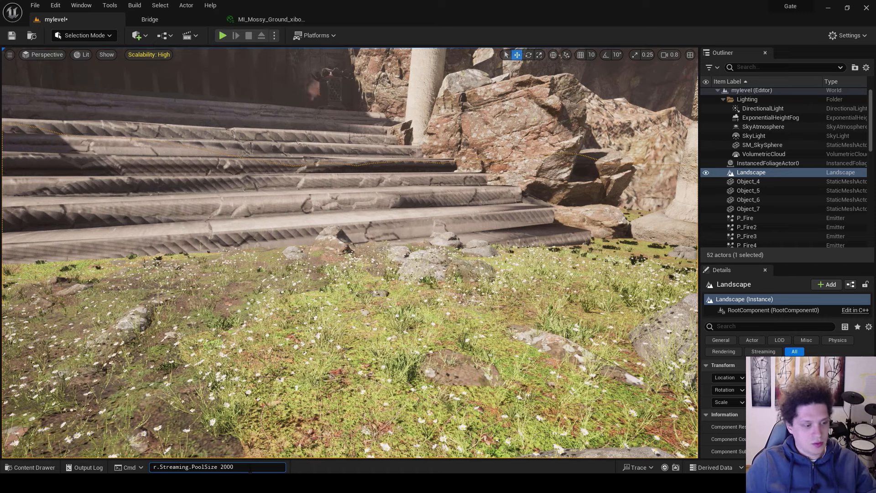
Step: Apply the console command r.Streaming.PoolSize 2000, playtest the level again by running toward the flower meadow, and stop
right_drag(234, 74, 178, 50)
click(222, 38)
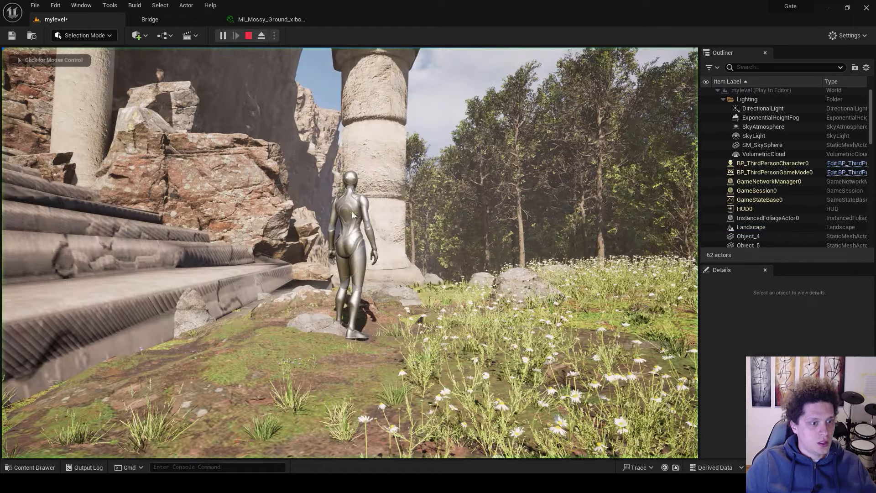
click(352, 211)
key(w)
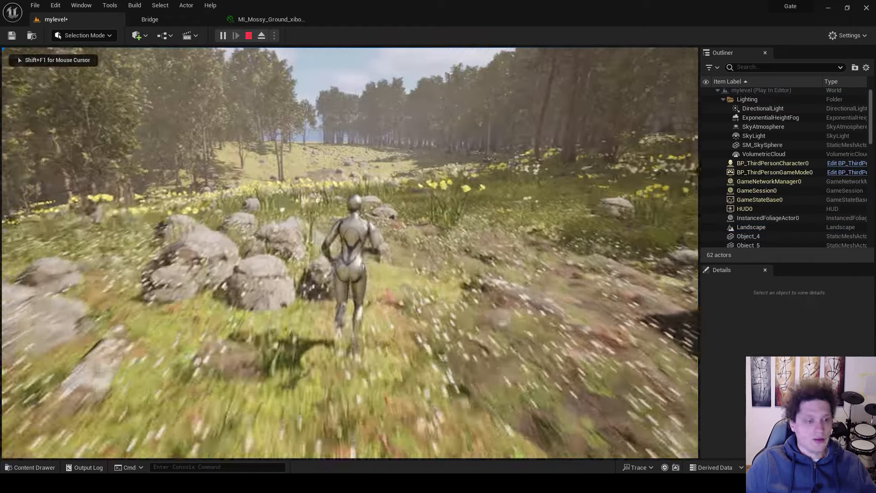
key(Escape)
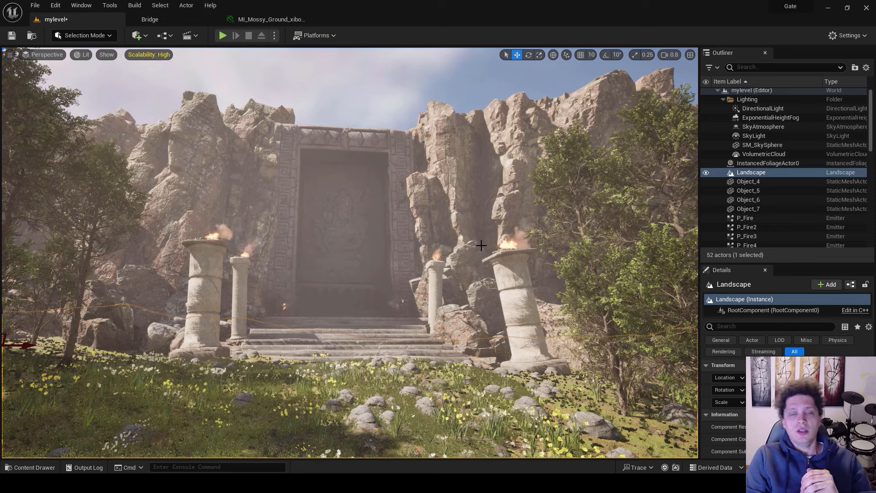